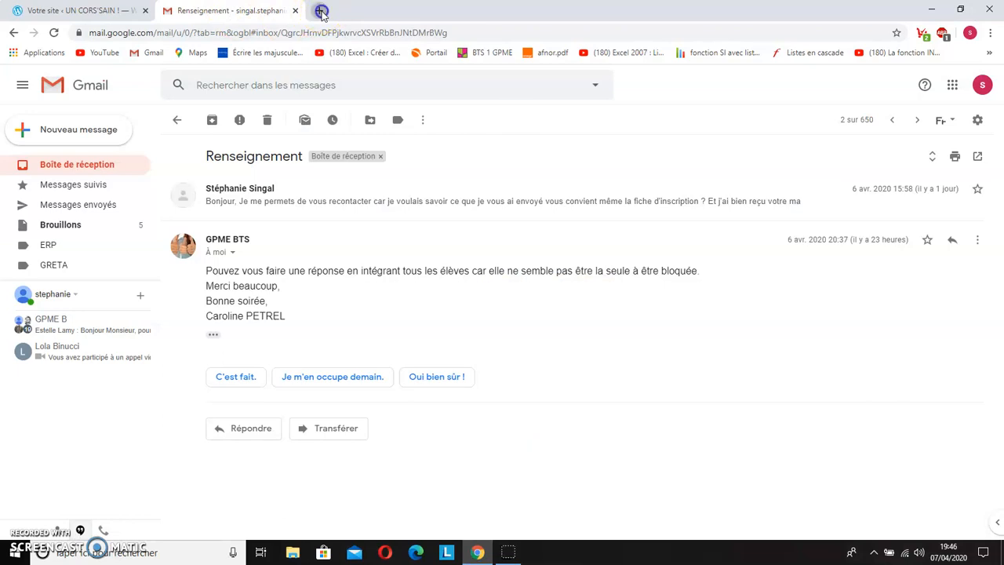
Step: Search the web for mailjet, open the Mailjet site and sign in to the account dashboard
text(maljet)
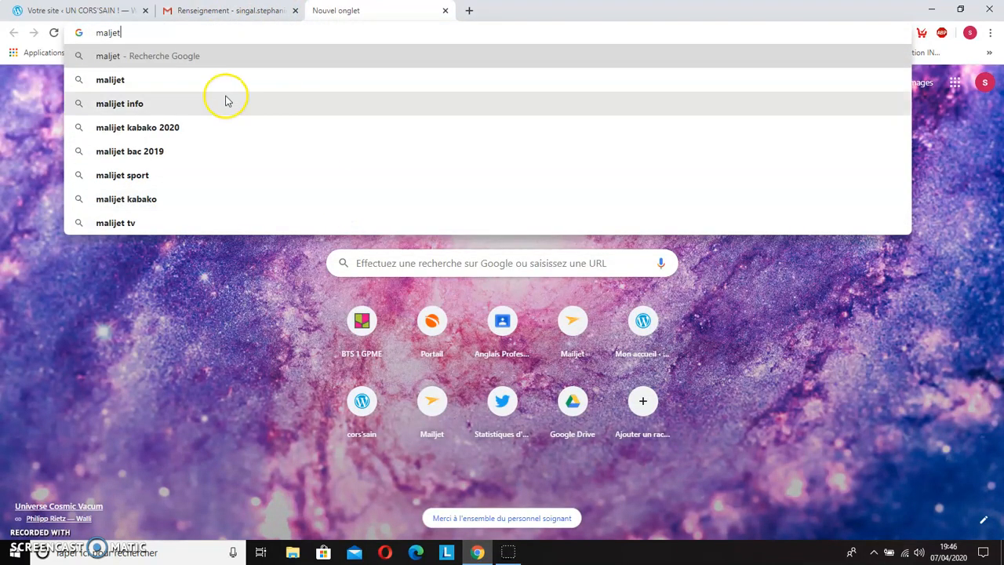
key(Return)
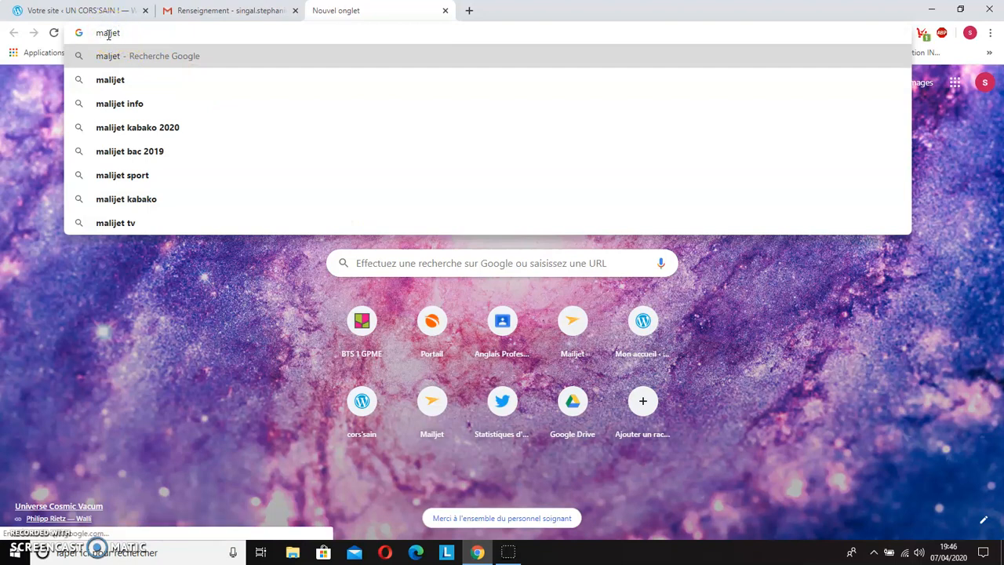
click(109, 34)
text(i)
key(Return)
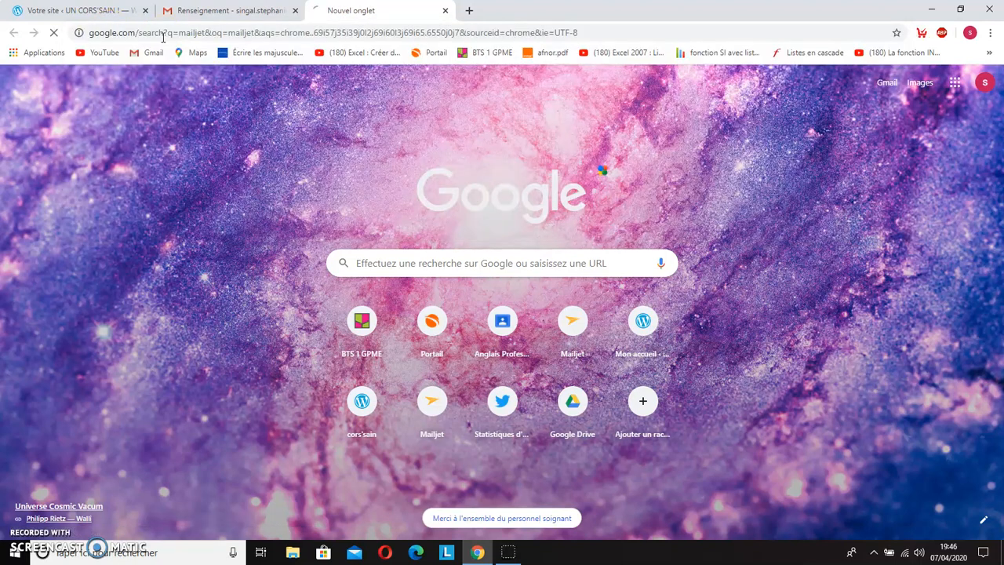
click(219, 182)
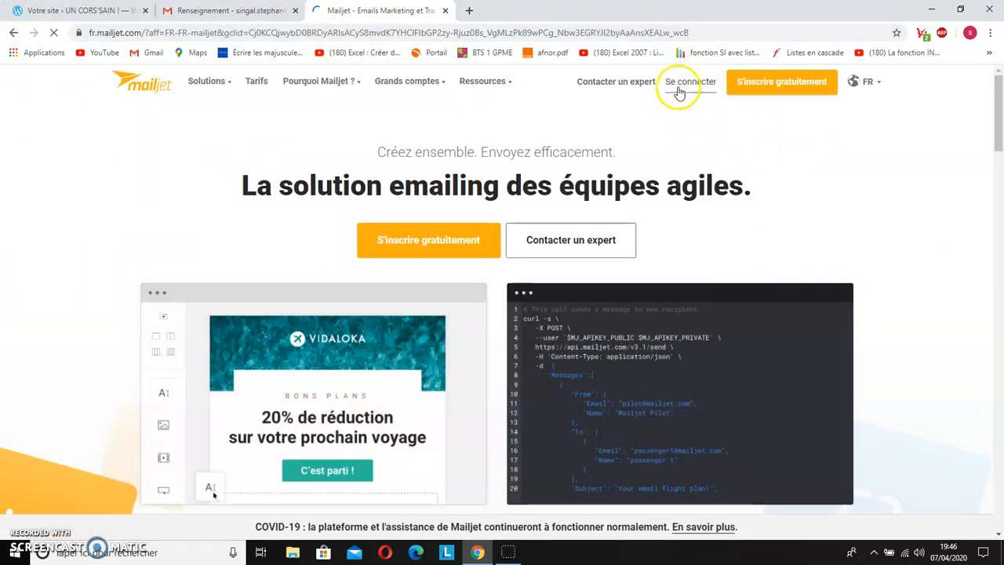
click(680, 83)
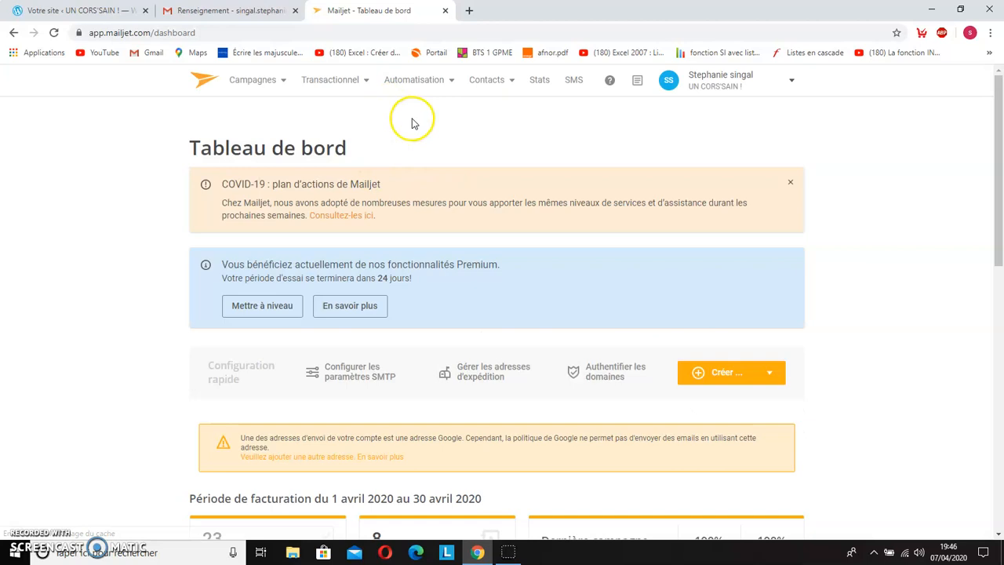
Step: Start a new contact list with manual insertion (Insérer manuellement) as its source
click(507, 89)
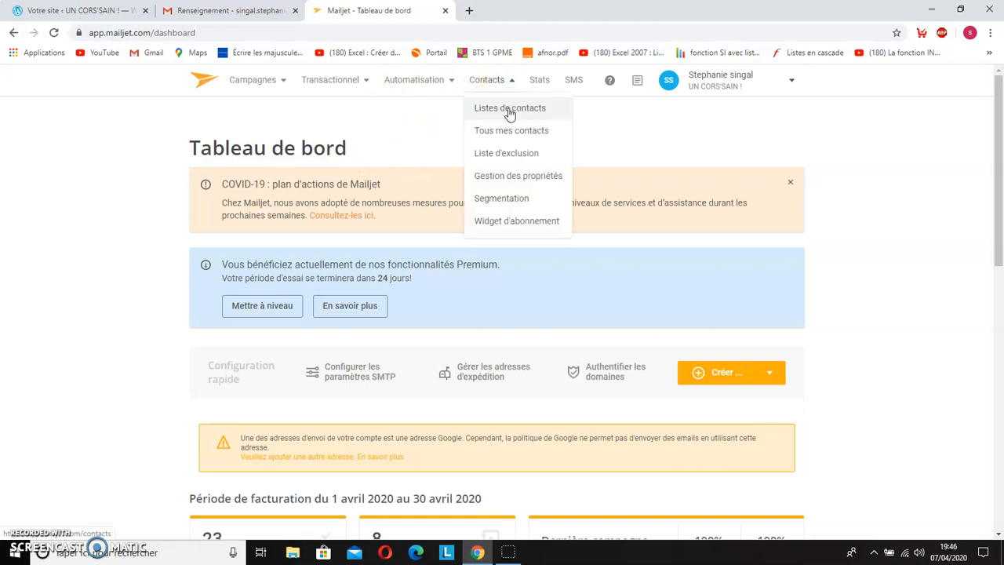
click(508, 111)
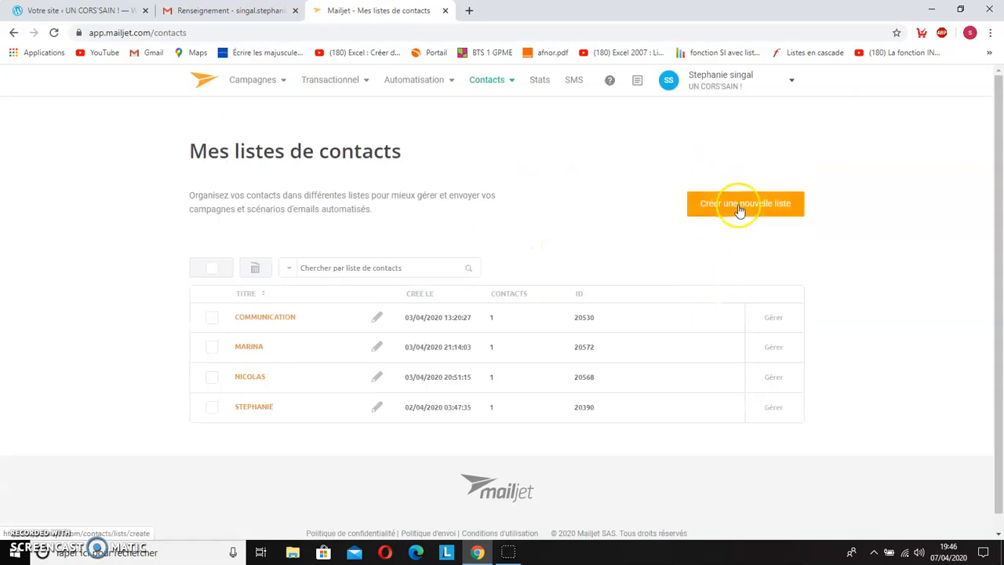
click(740, 210)
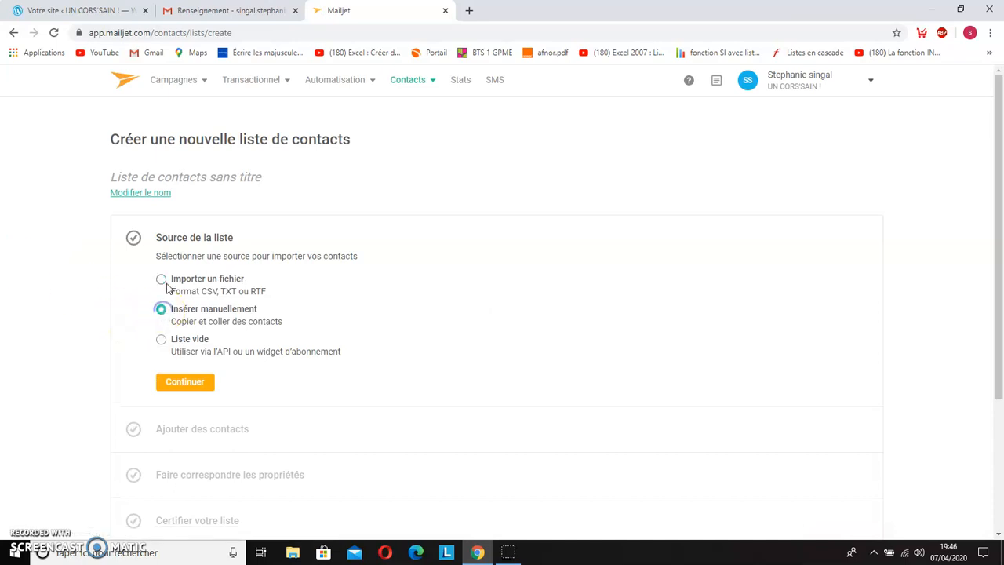
click(197, 382)
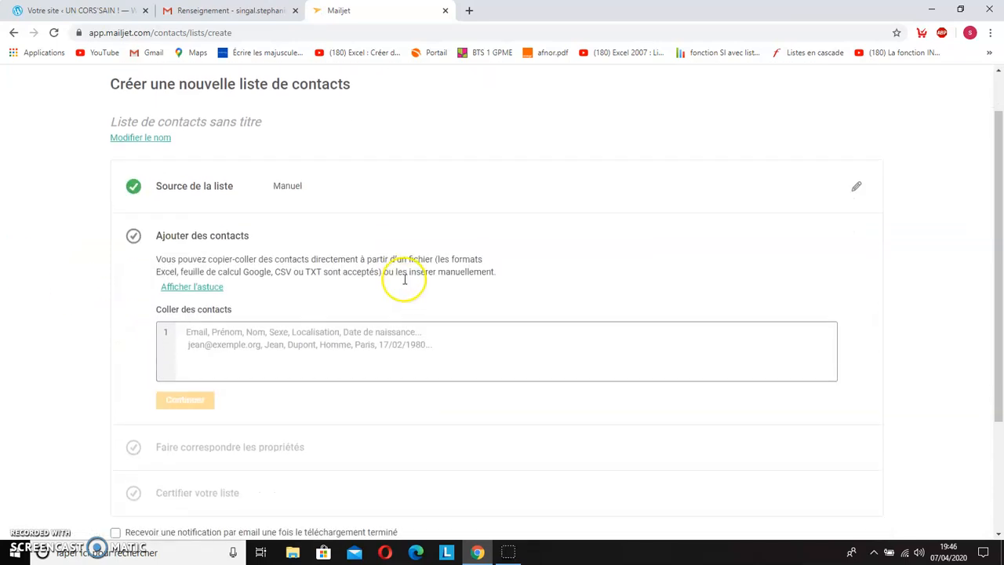
Step: Paste the contact's e-mail address, first name and last name into the list's contact entry area
scroll(405, 280, down, 1)
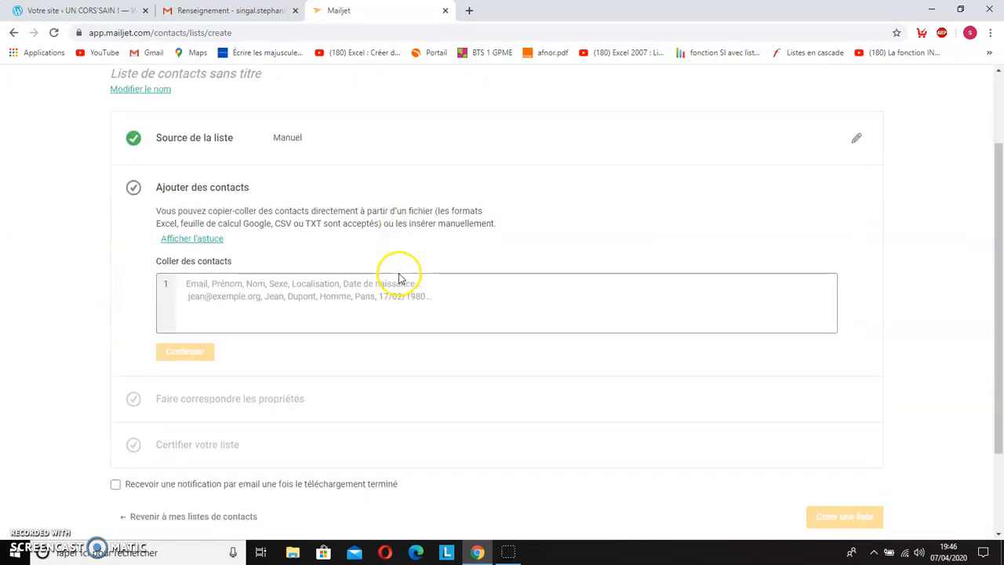
right_click(186, 262)
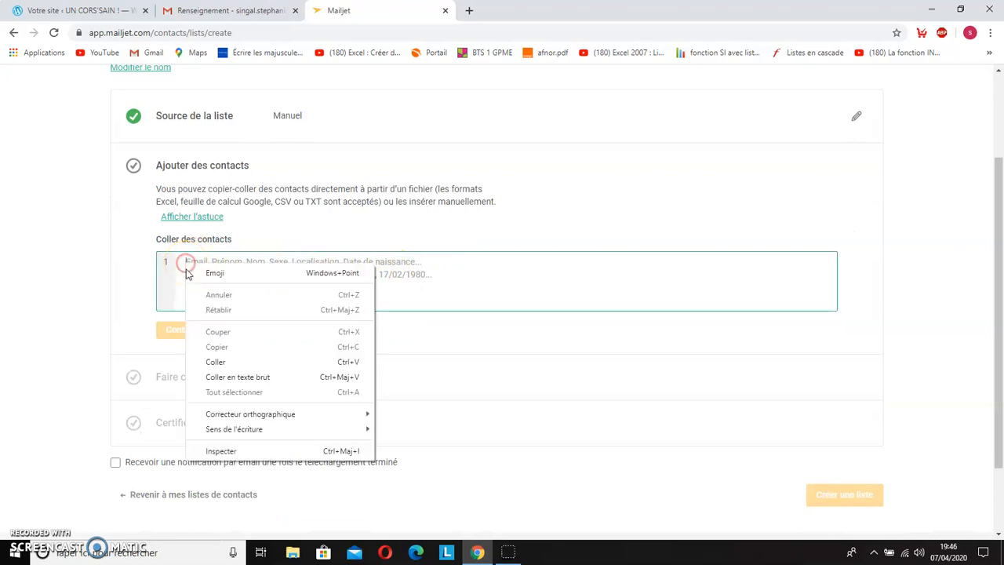
click(233, 366)
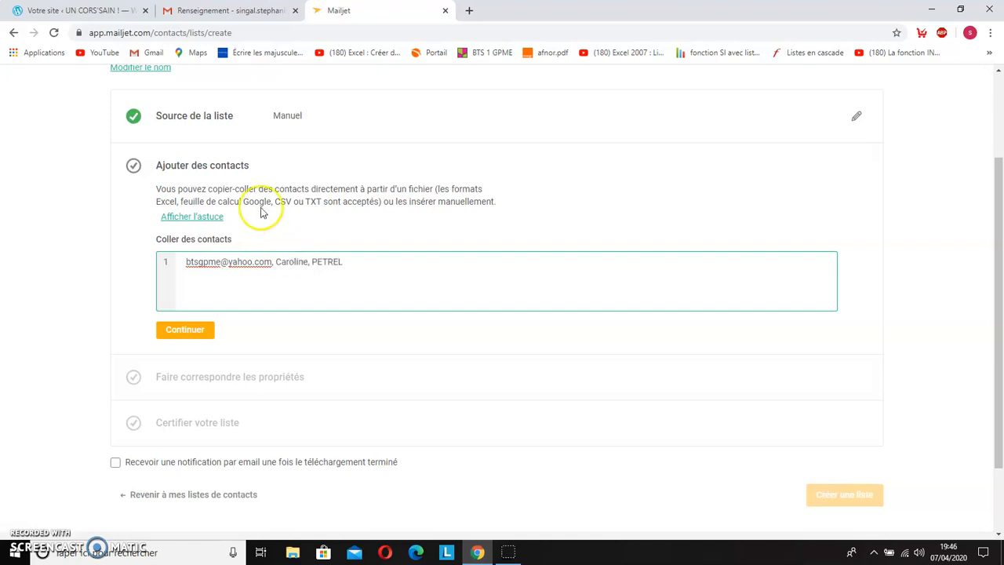
Step: Name the new contact list COMMUNICATION 1 and save the name
scroll(258, 183, up, 1)
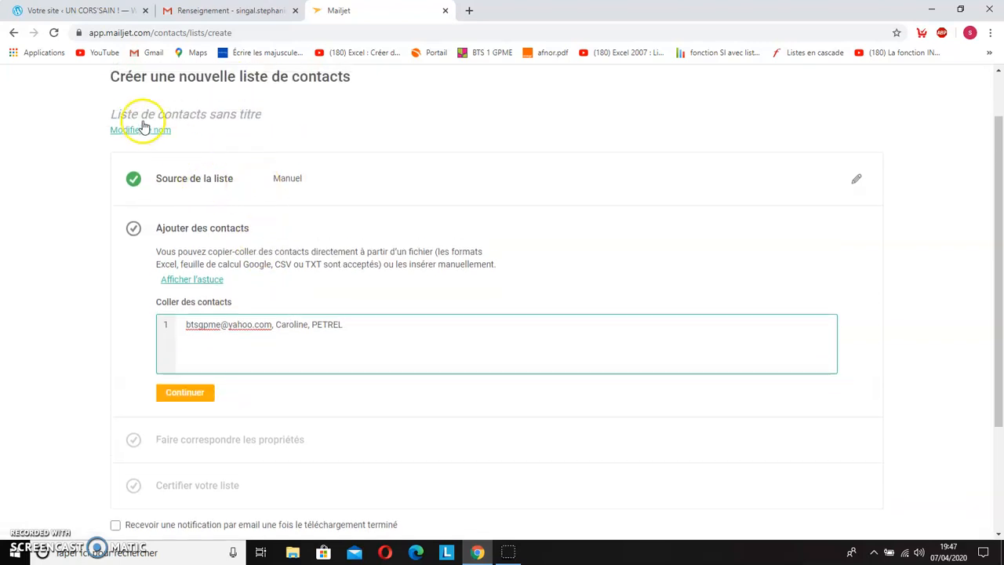
click(144, 131)
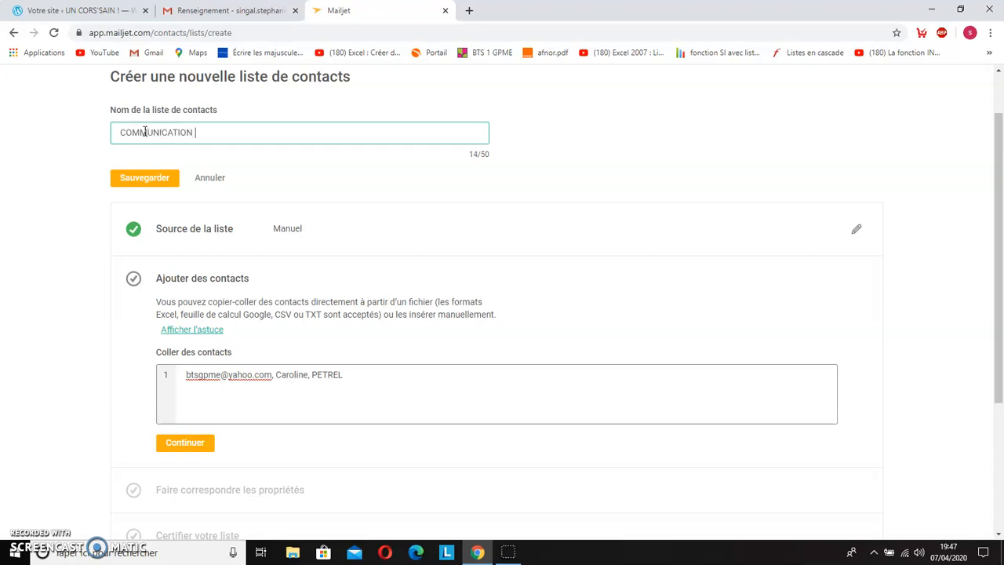
click(148, 178)
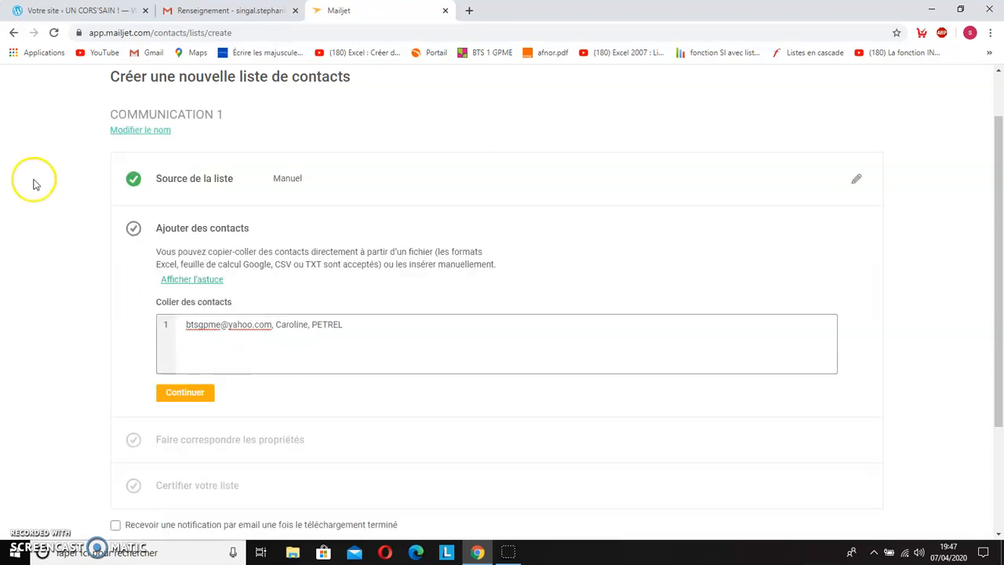
Step: Submit the pasted contact and map the second column to the prénom property and the third to nom
click(197, 269)
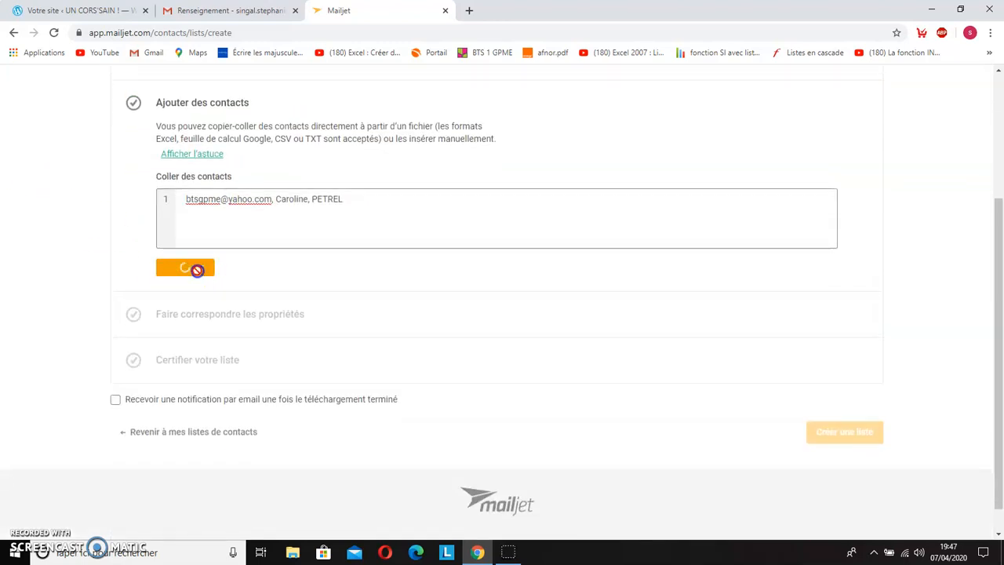
scroll(316, 278, down, 1)
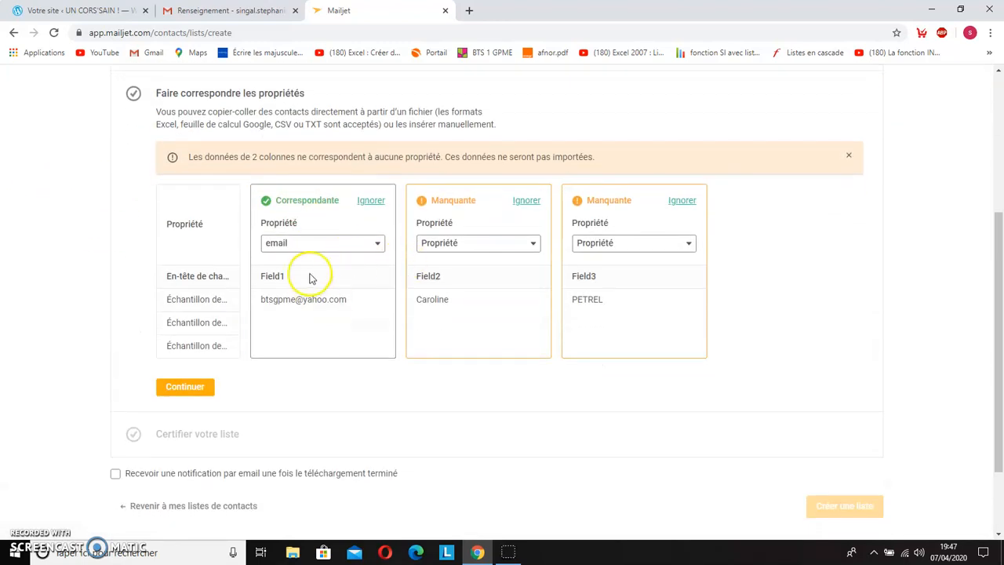
click(530, 245)
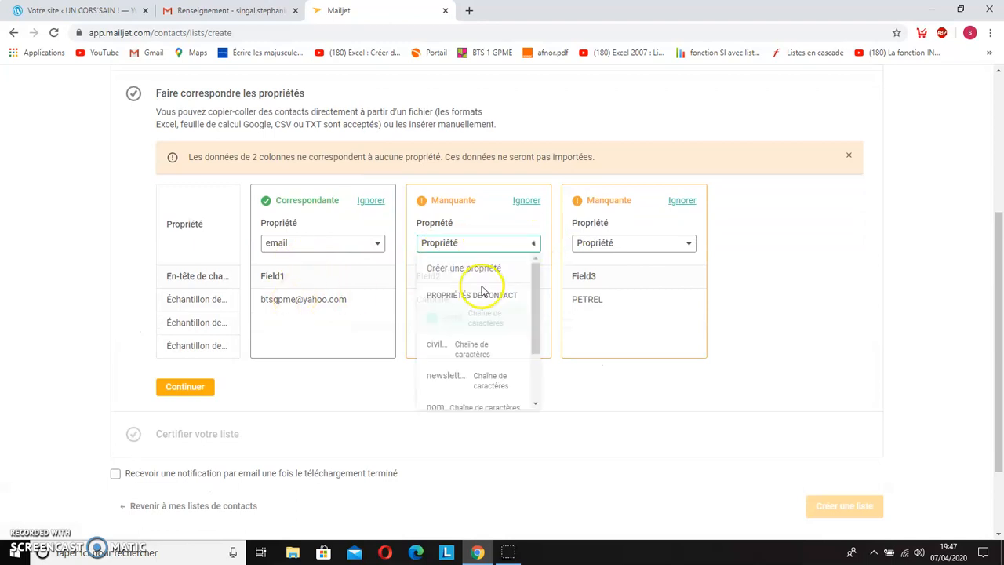
scroll(468, 367, down, 1)
click(465, 381)
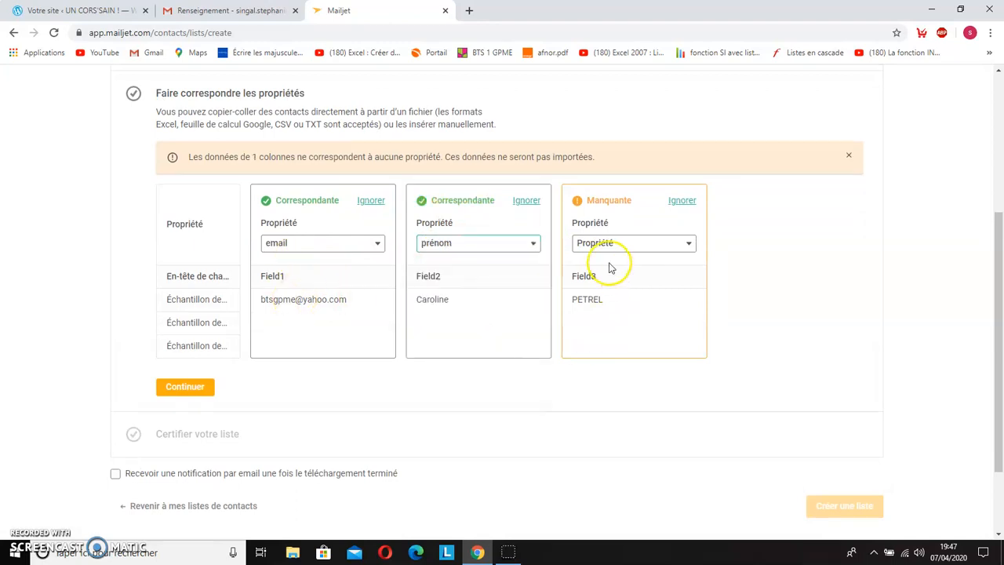
click(658, 245)
scroll(667, 345, down, 2)
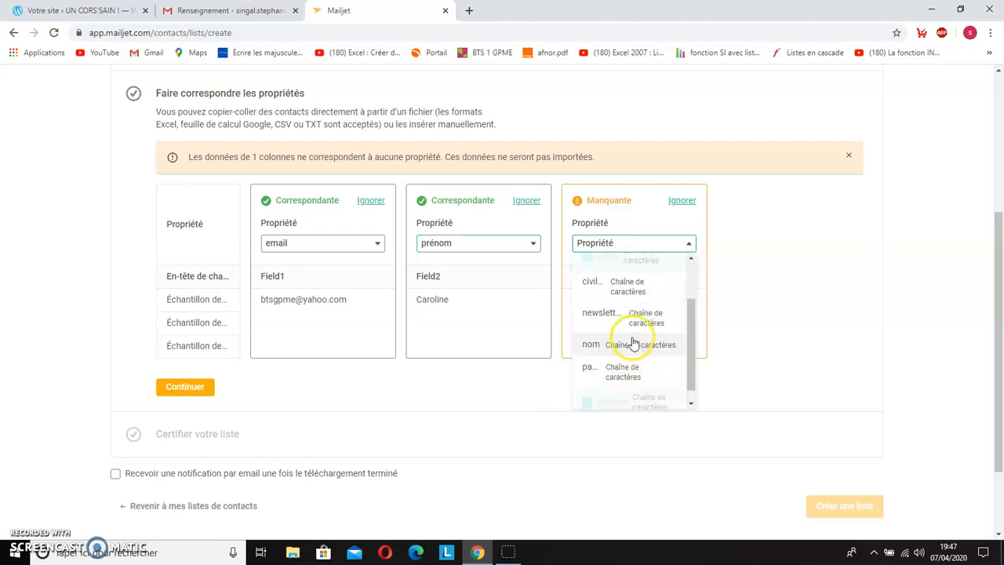
click(633, 342)
Step: Continue to the certification section, certify compliance with the sending policy and create the contact list
click(185, 386)
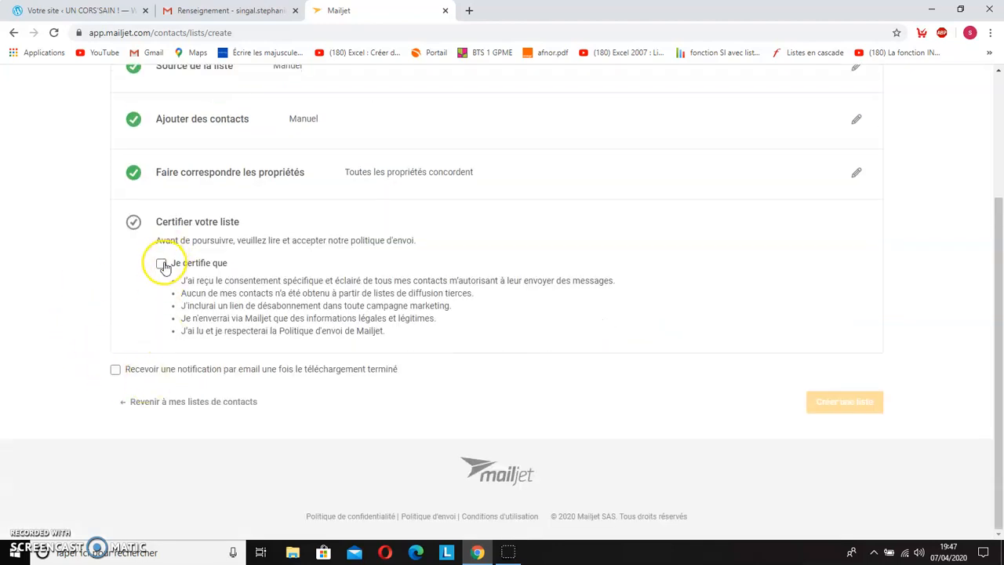
click(163, 265)
click(834, 401)
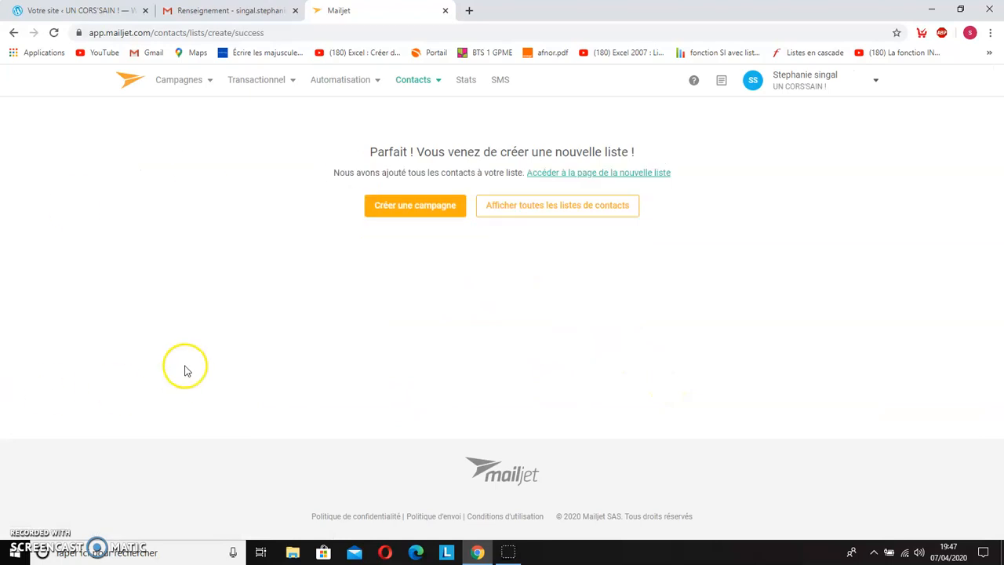
Step: Start a new subscription widget of the embedded type (Widget intégré)
click(441, 82)
click(438, 222)
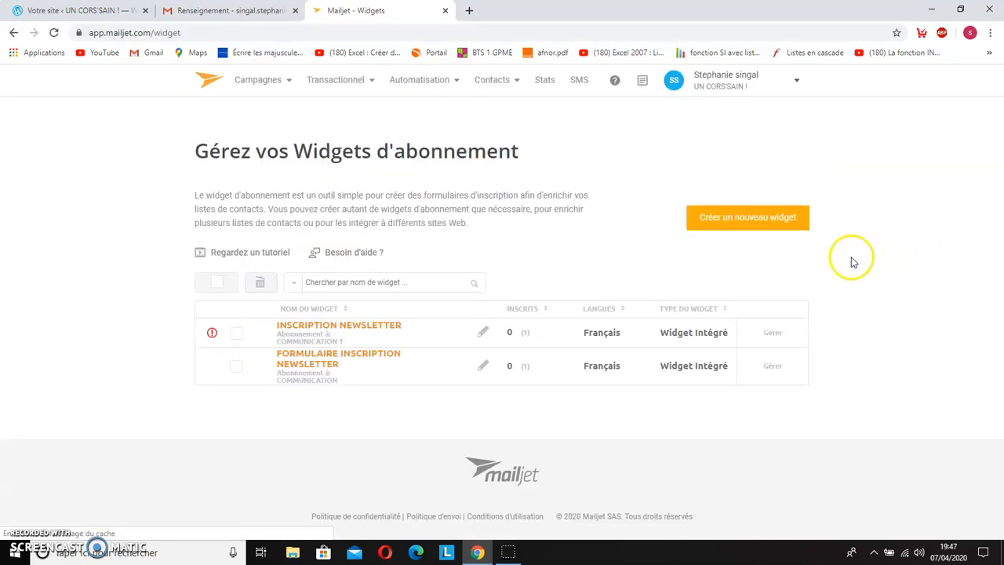
click(749, 222)
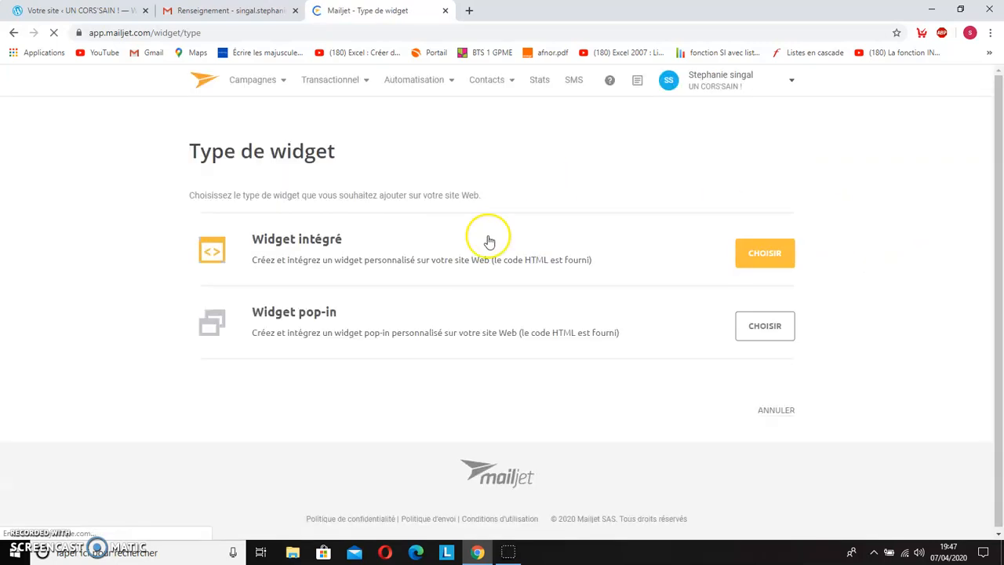
click(768, 259)
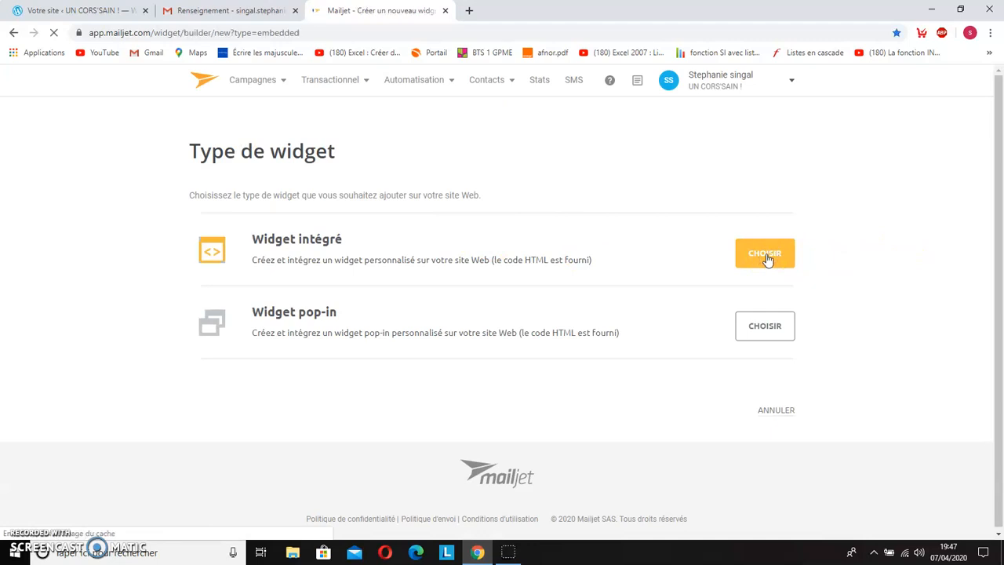
Step: Name the widget INSCRIPTION and assign it to the COMMUNICATION 1 contact list
scroll(44, 248, down, 1)
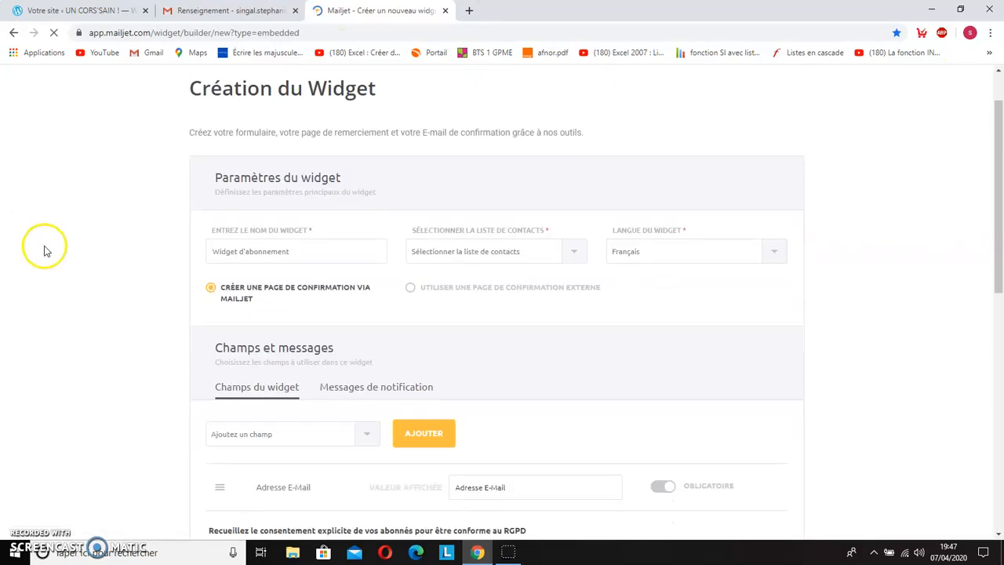
click(291, 253)
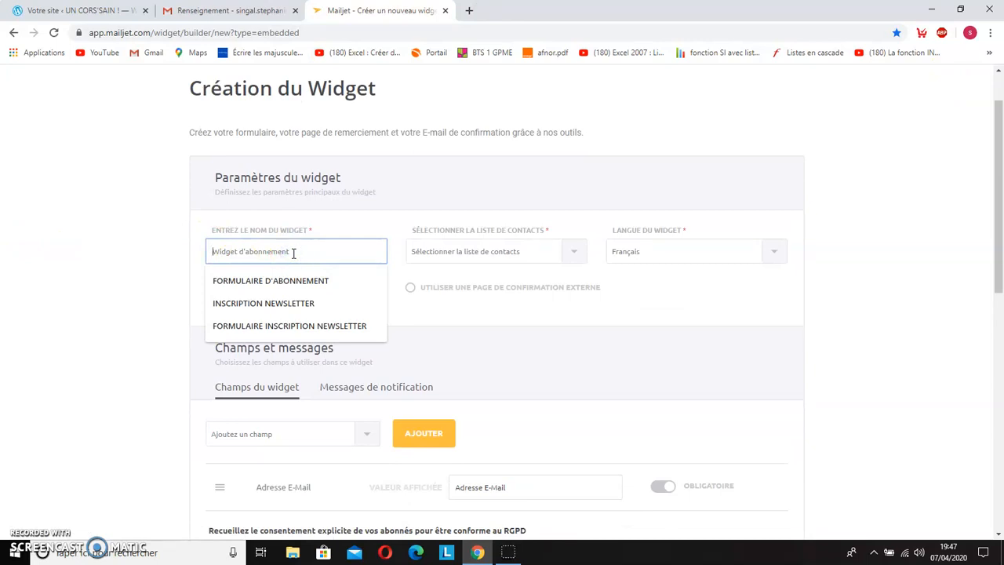
text(INSCRIPTION)
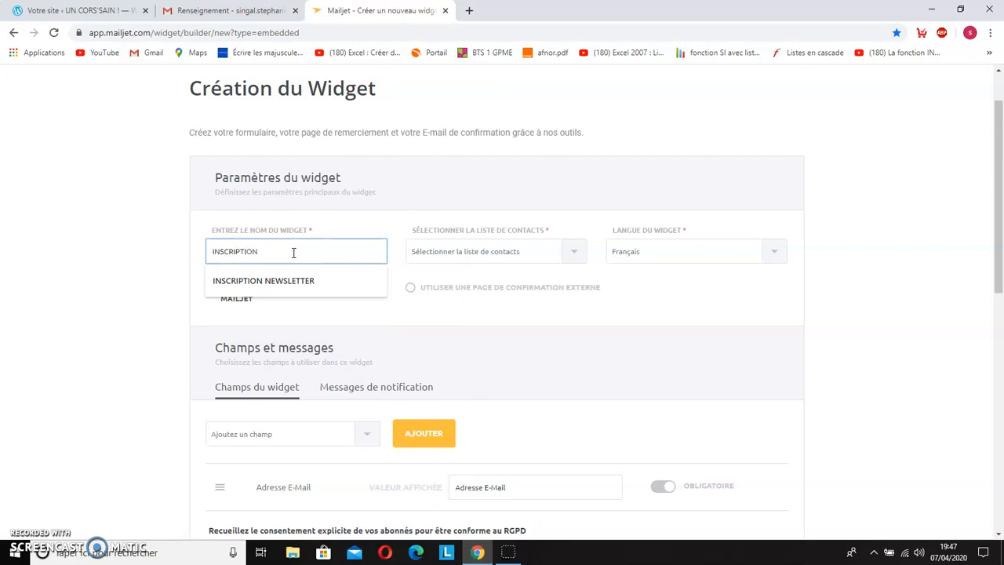
click(487, 267)
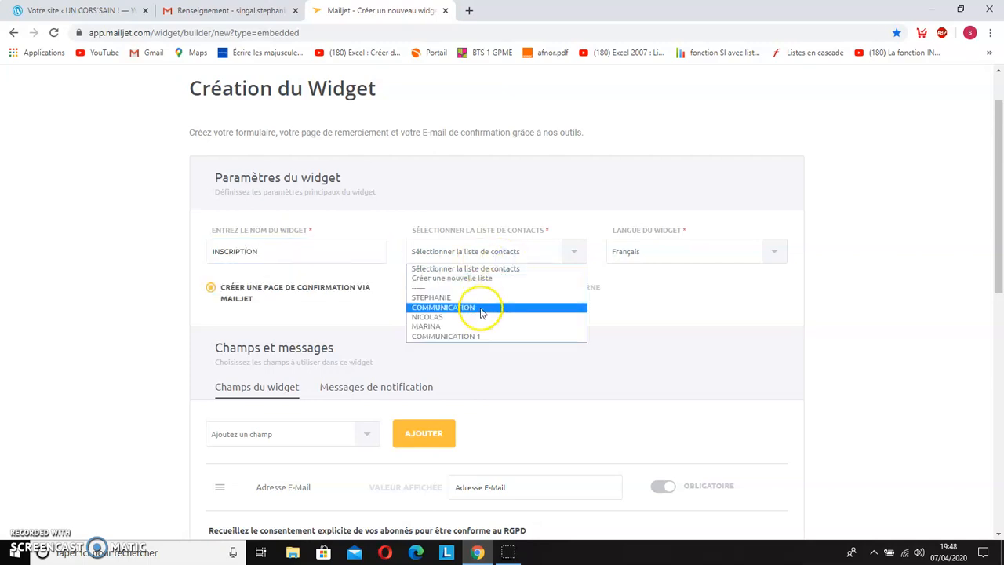
click(490, 336)
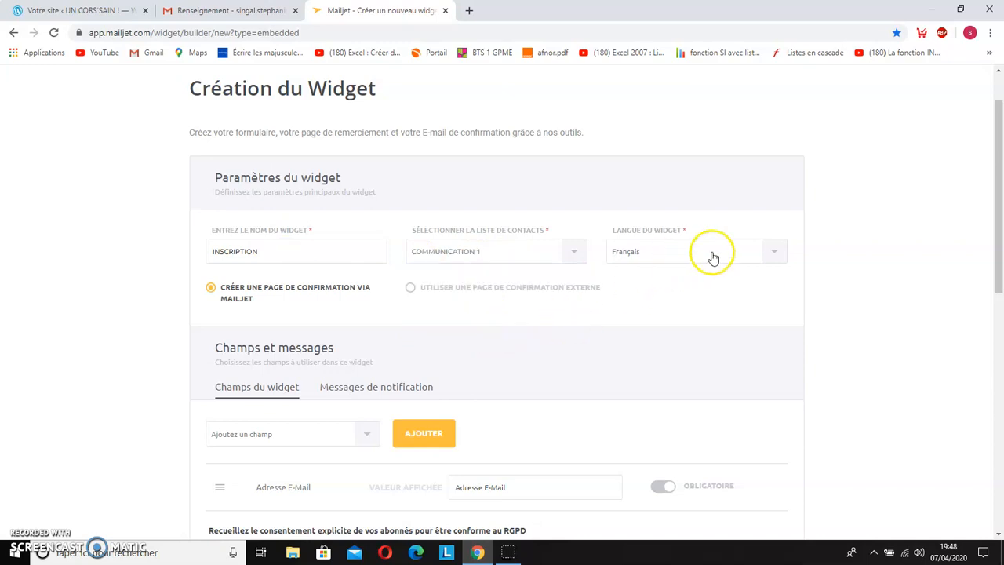
Step: Enable the widget's notification messages for Inscription réussie, Echec de l'abonnement and IP sur liste noire
scroll(439, 326, down, 2)
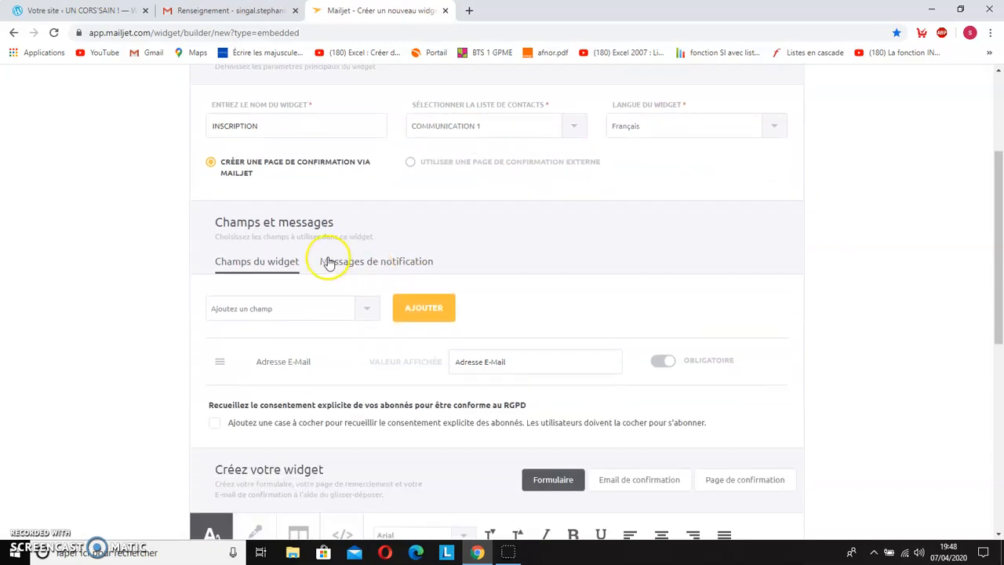
click(363, 264)
scroll(88, 298, down, 2)
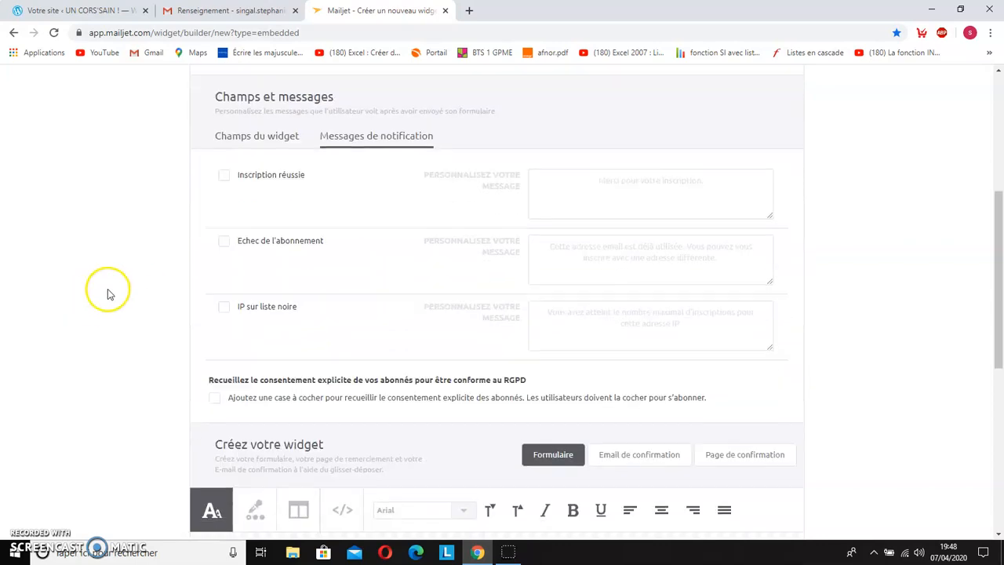
click(224, 176)
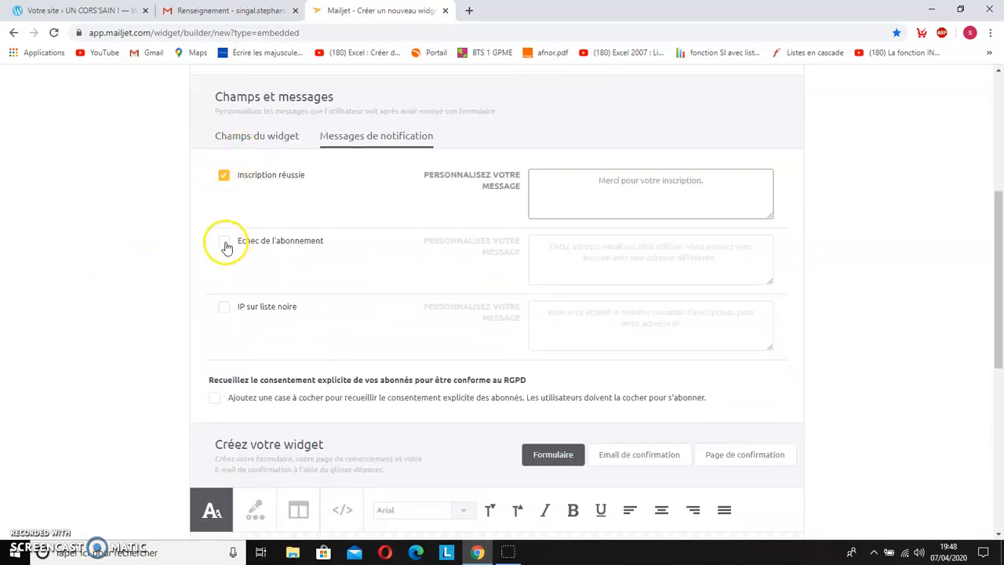
click(225, 244)
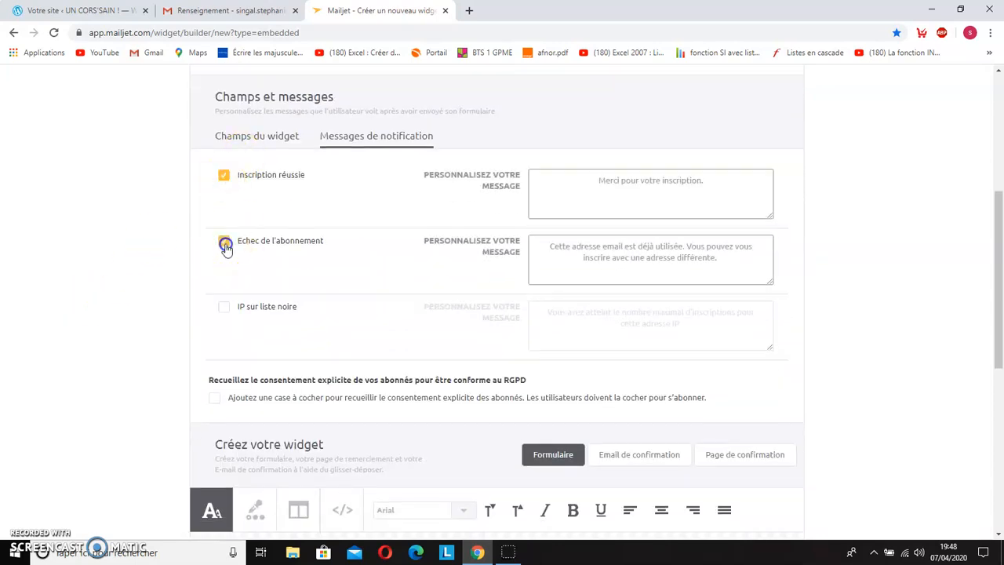
click(224, 310)
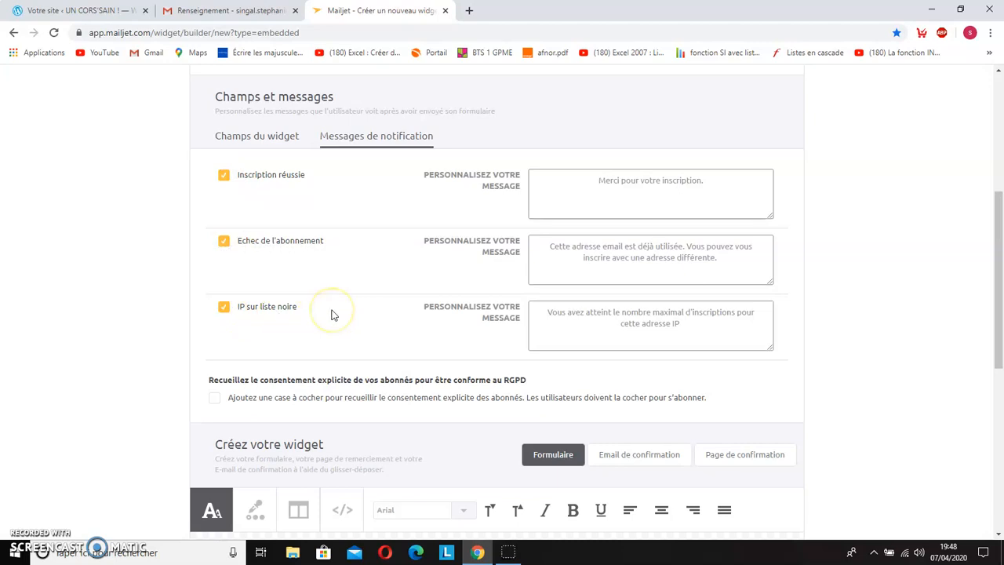
Step: Choose newsletter_insc as the field to add in the widget's field settings
scroll(313, 290, up, 2)
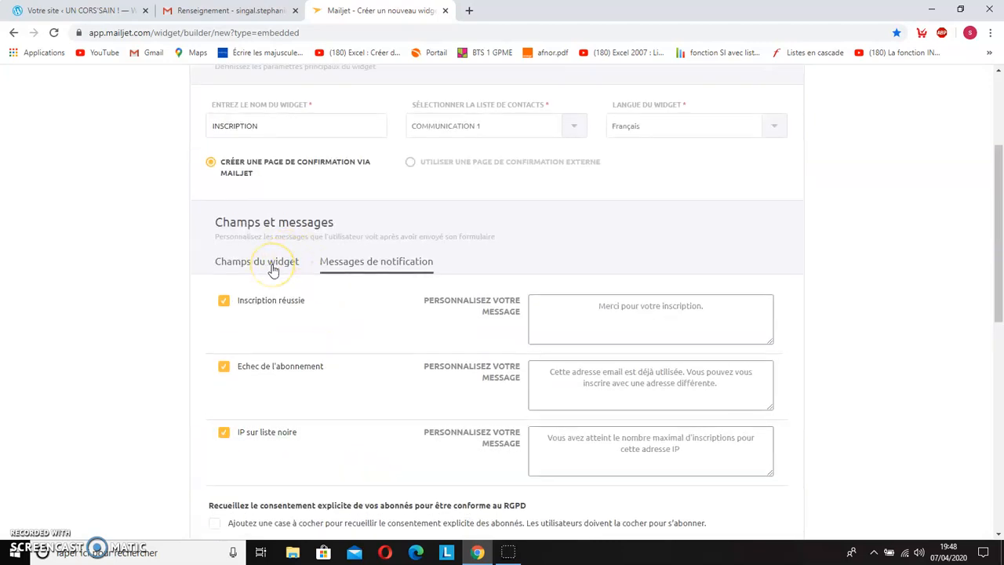
click(273, 271)
scroll(188, 279, down, 3)
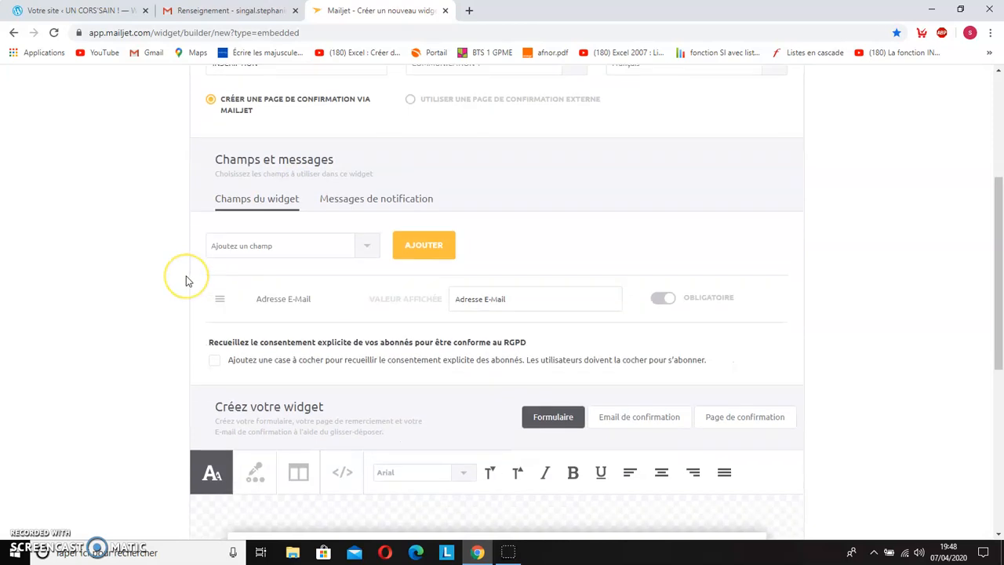
scroll(152, 210, up, 1)
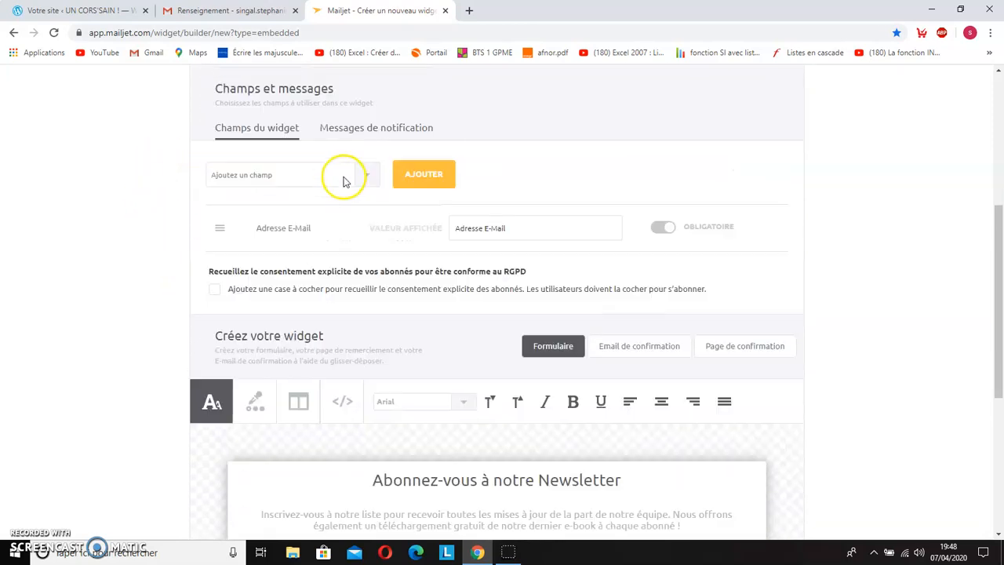
click(369, 185)
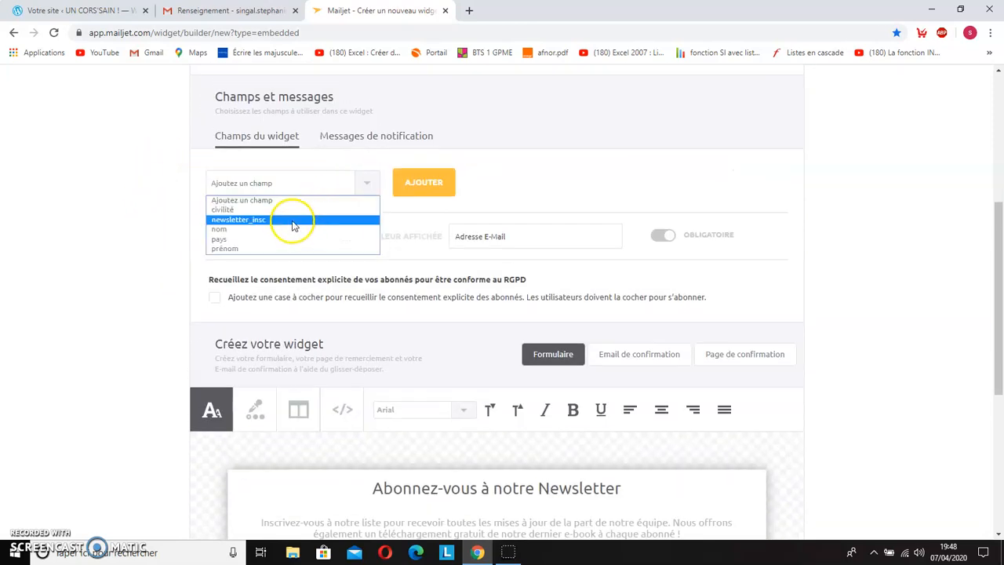
click(291, 220)
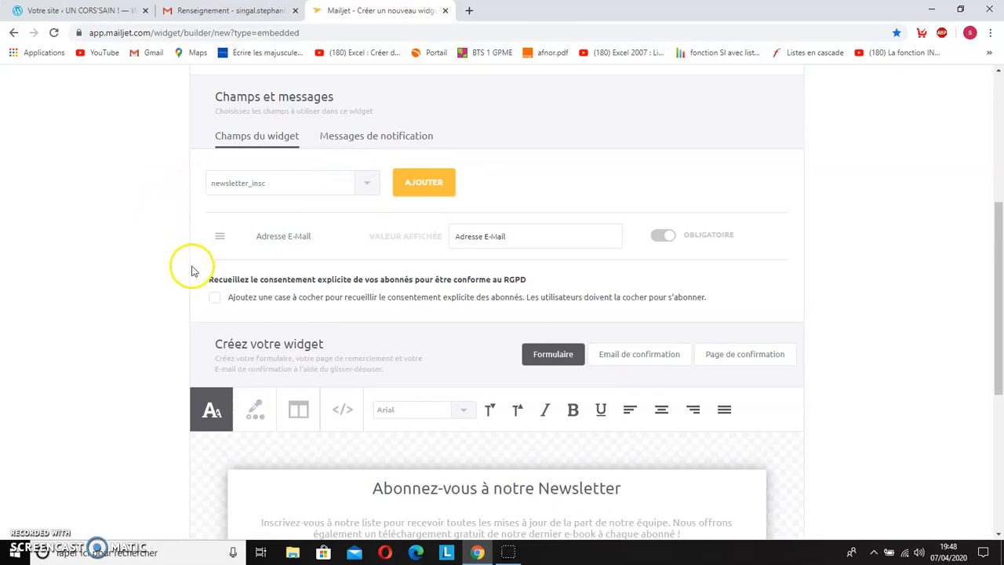
Step: Make the form heading "Abonnez-vous à notre Newsletter" bold
scroll(189, 261, down, 1)
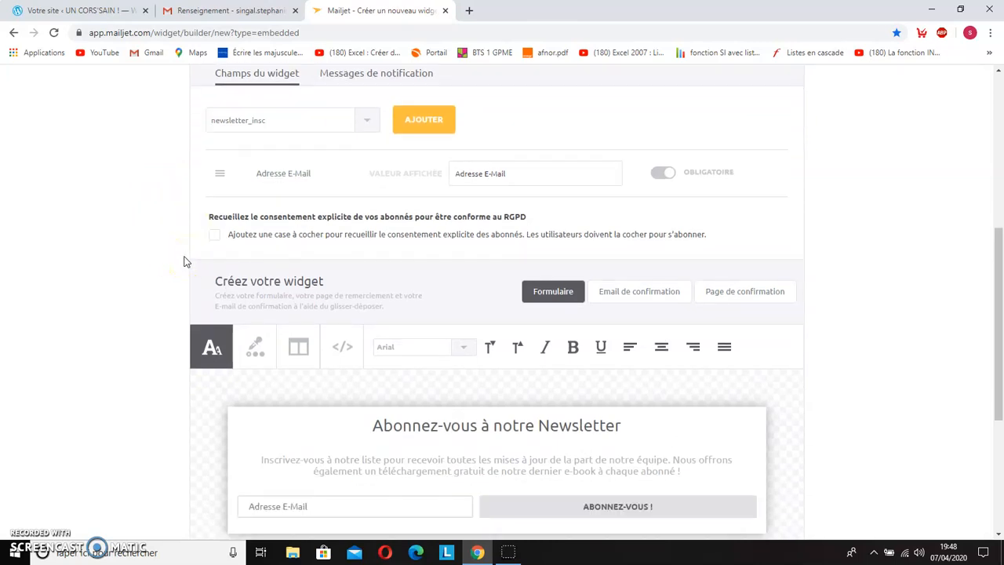
scroll(184, 261, down, 1)
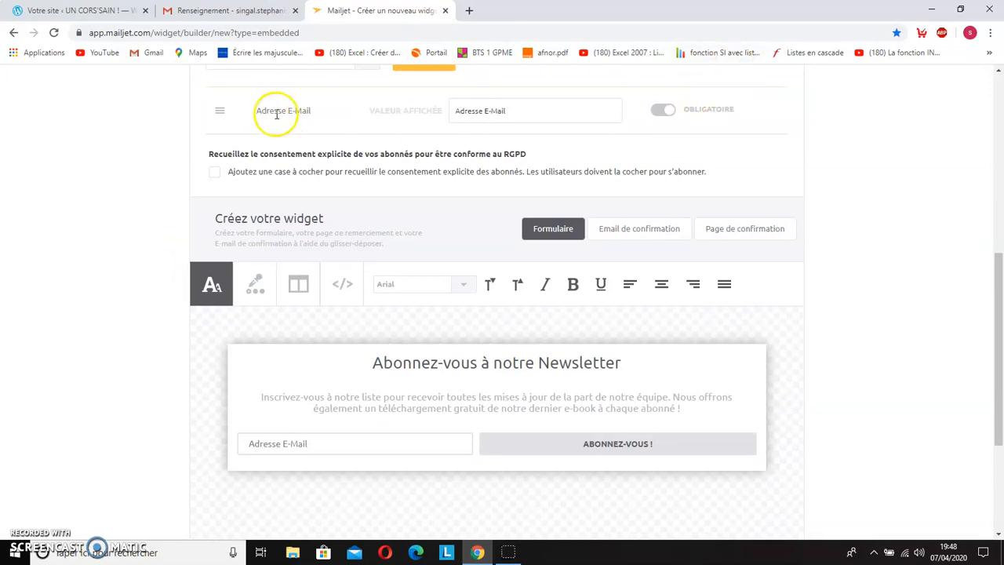
scroll(160, 229, down, 1)
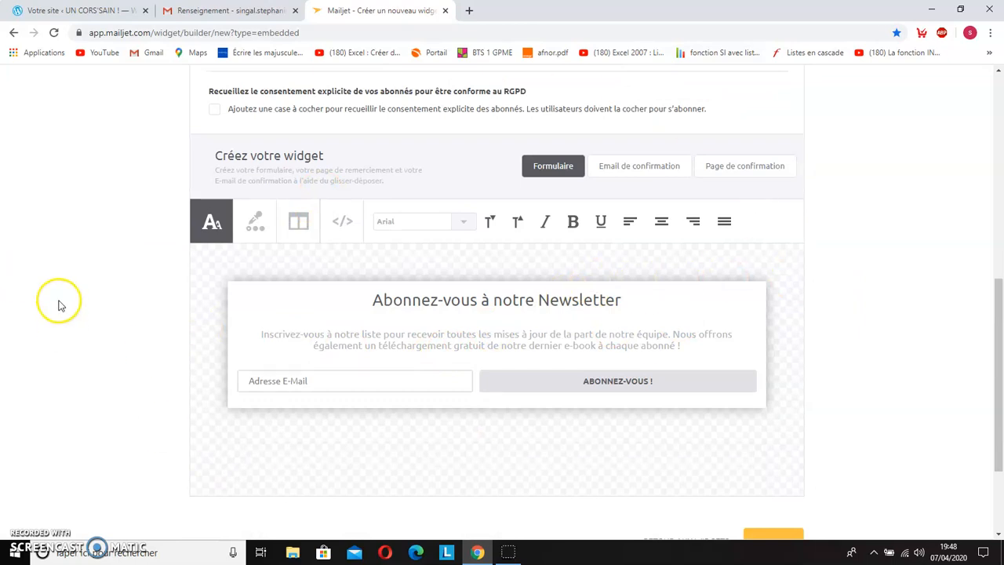
scroll(153, 272, down, 1)
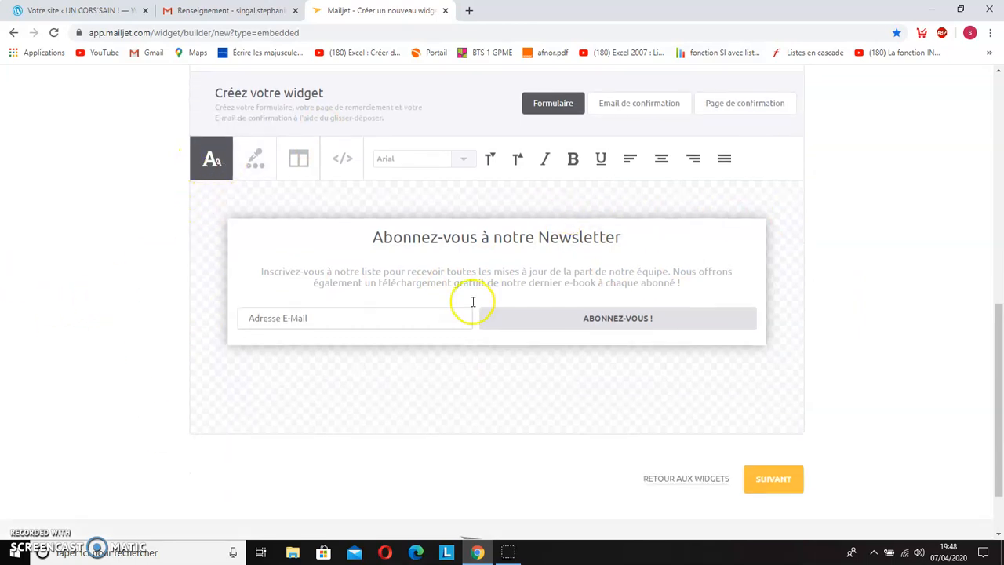
drag(369, 242, 657, 233)
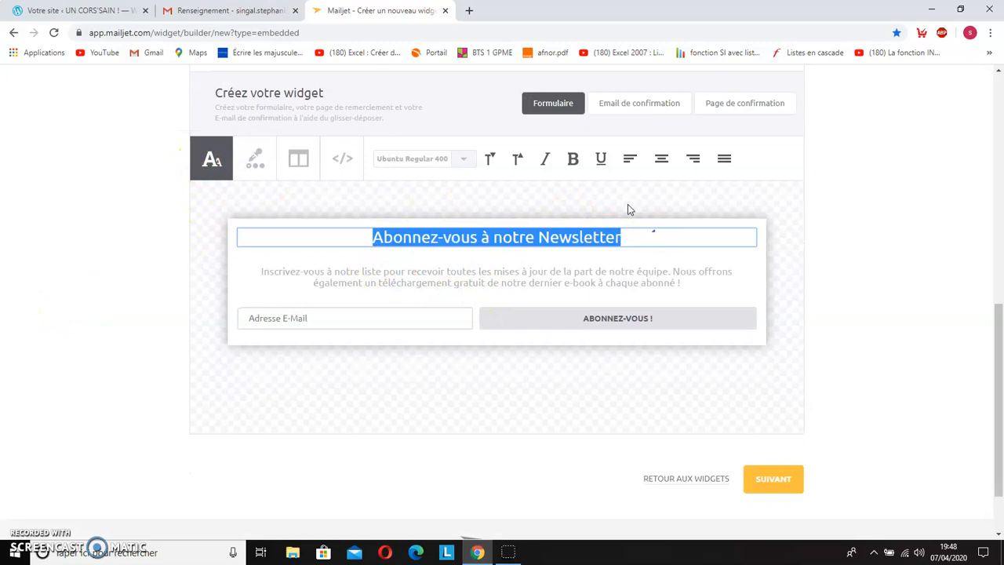
click(576, 165)
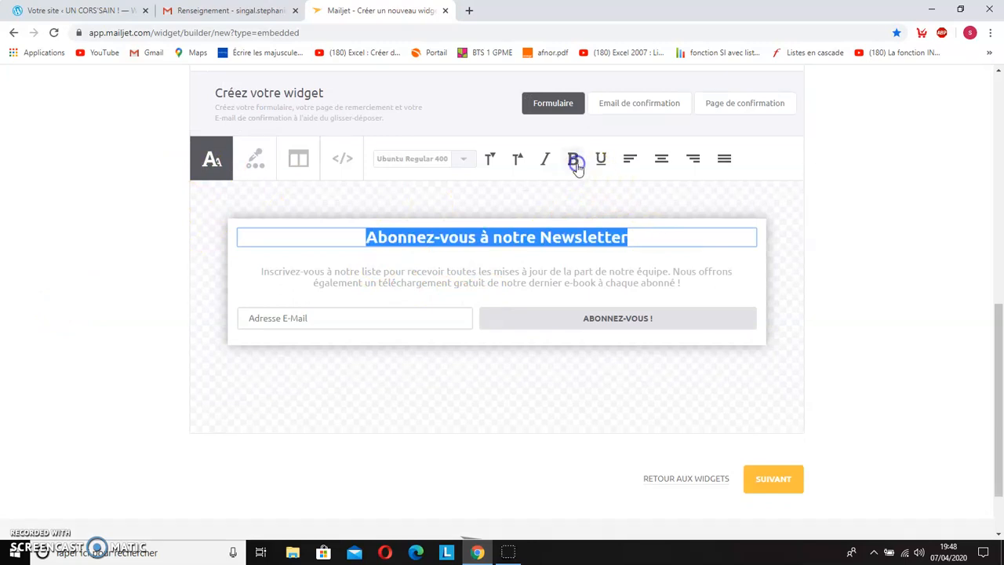
click(665, 273)
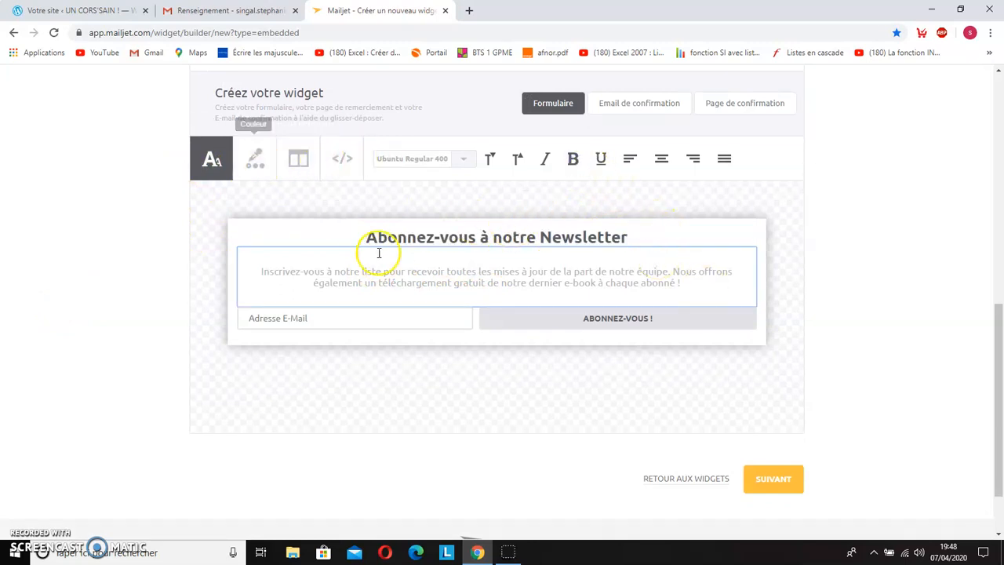
Step: Apply black as the background colour of the subscription form
click(255, 164)
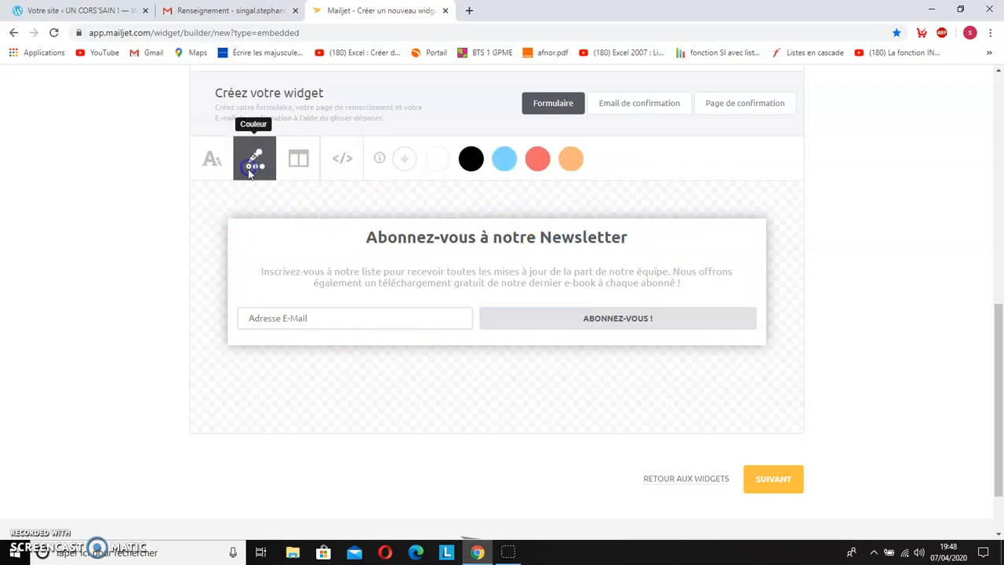
drag(423, 182, 256, 231)
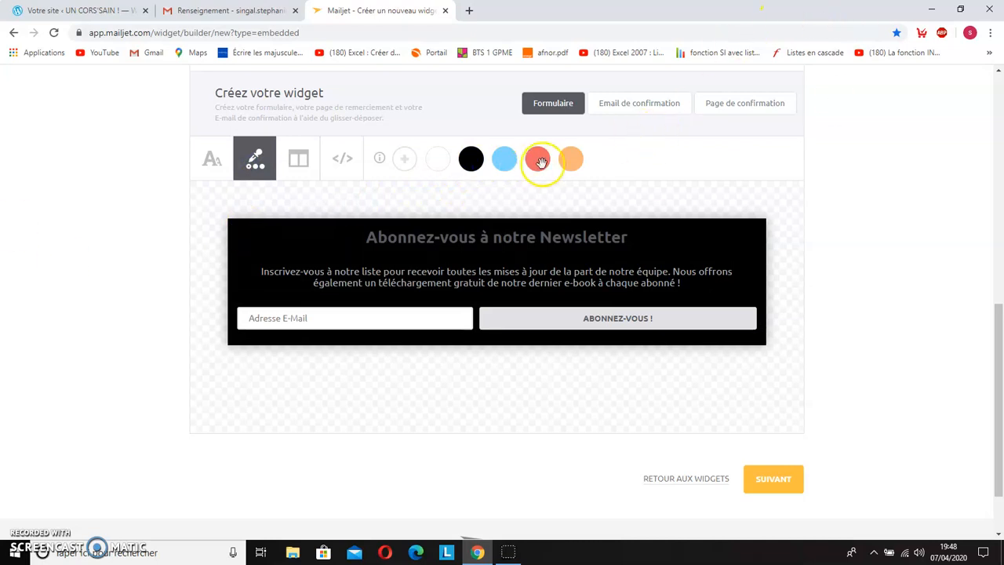
scroll(821, 306, up, 1)
scroll(822, 289, down, 1)
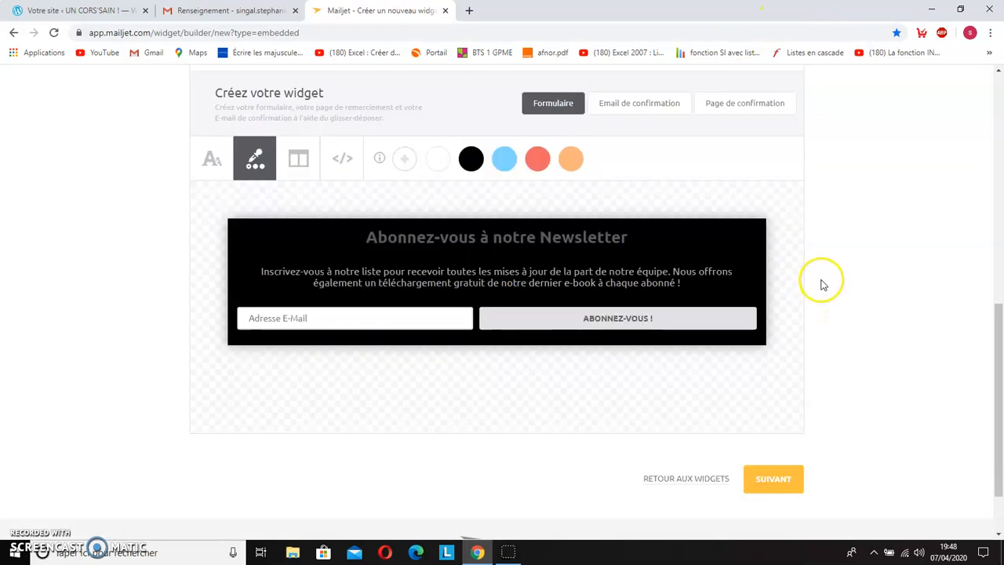
scroll(745, 263, up, 1)
scroll(745, 268, down, 1)
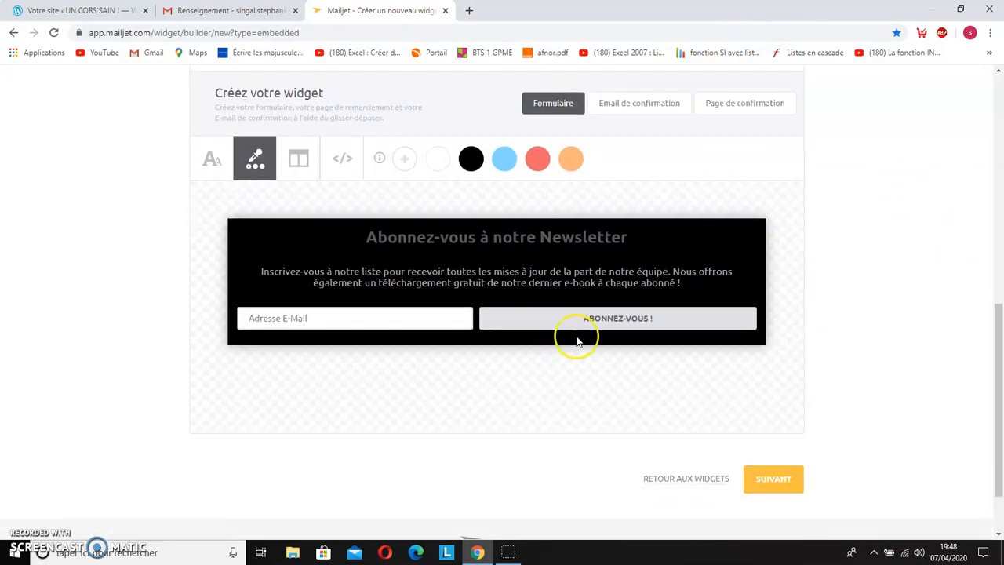
Step: Italicize the description paragraph below the form heading
click(211, 161)
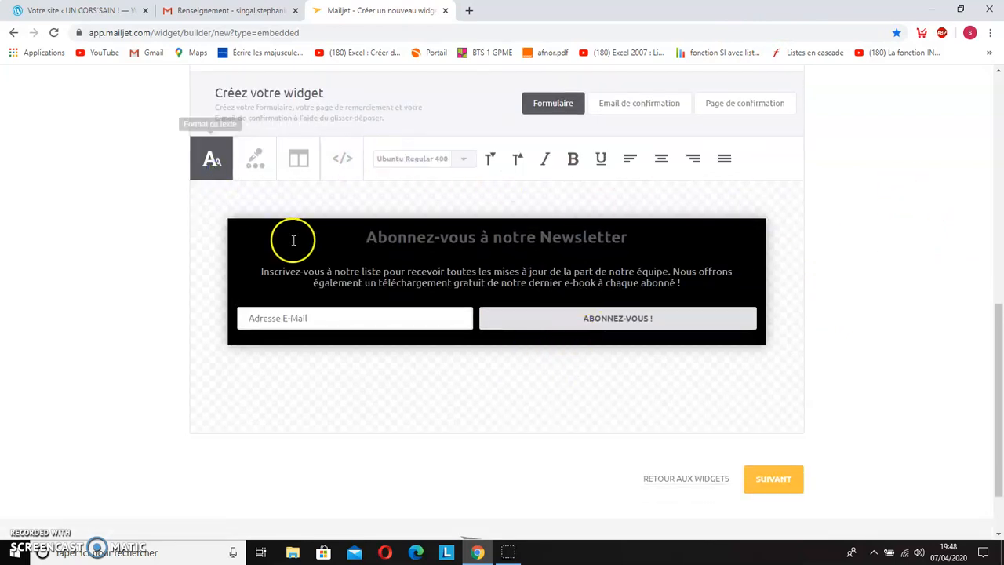
drag(254, 275, 676, 278)
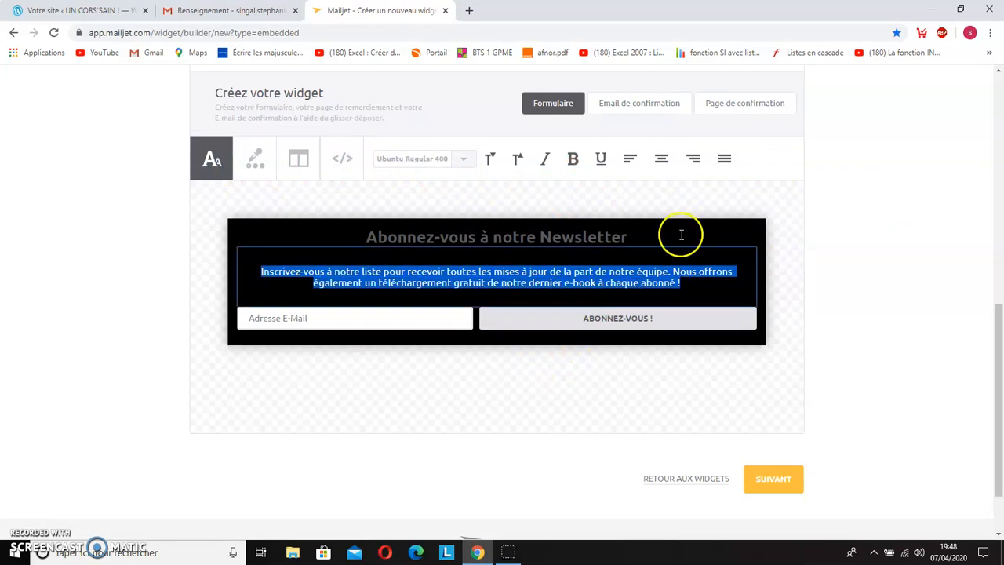
click(541, 162)
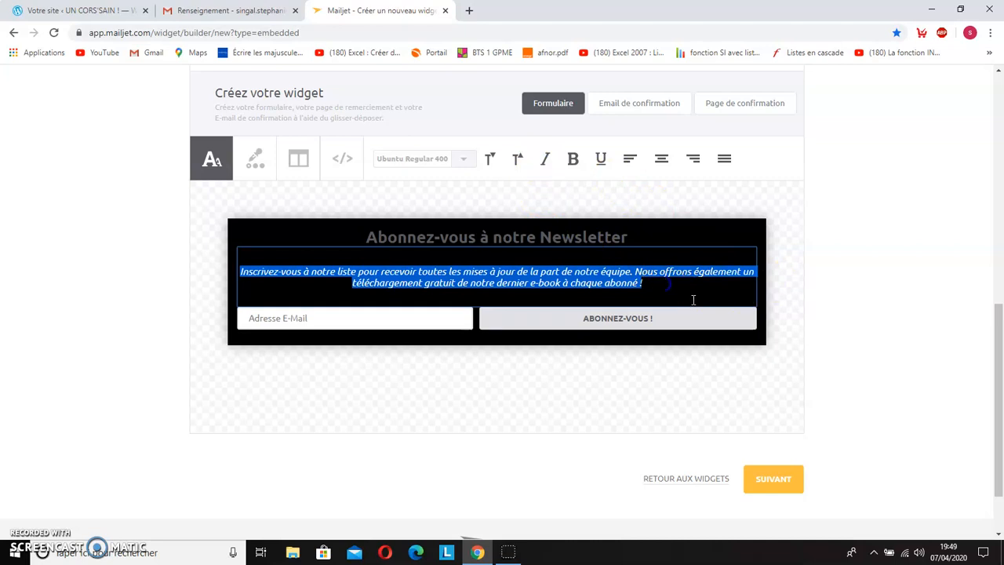
click(676, 232)
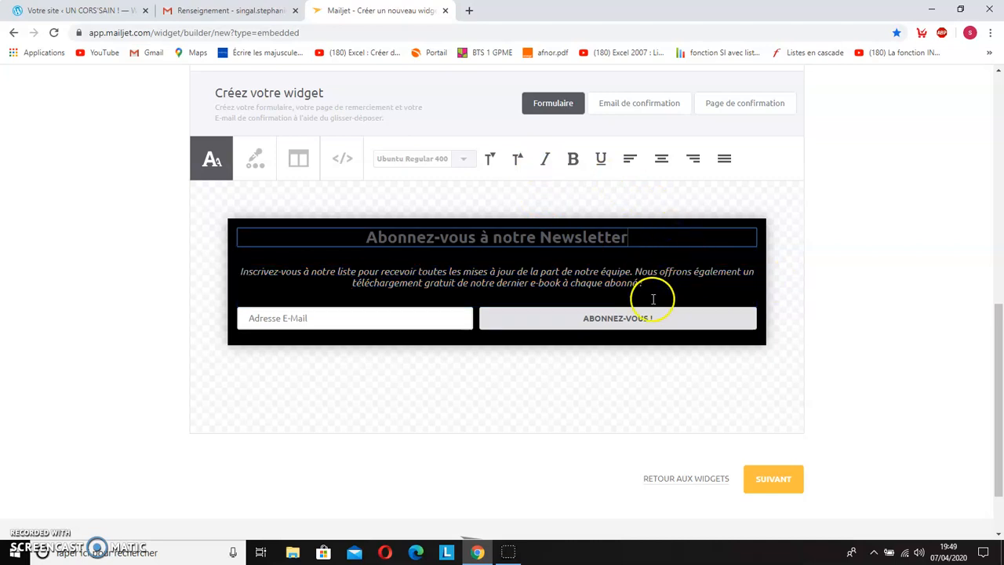
Step: Continue to the widget summary and review its settings, confirmation email parameters and form preview
click(775, 481)
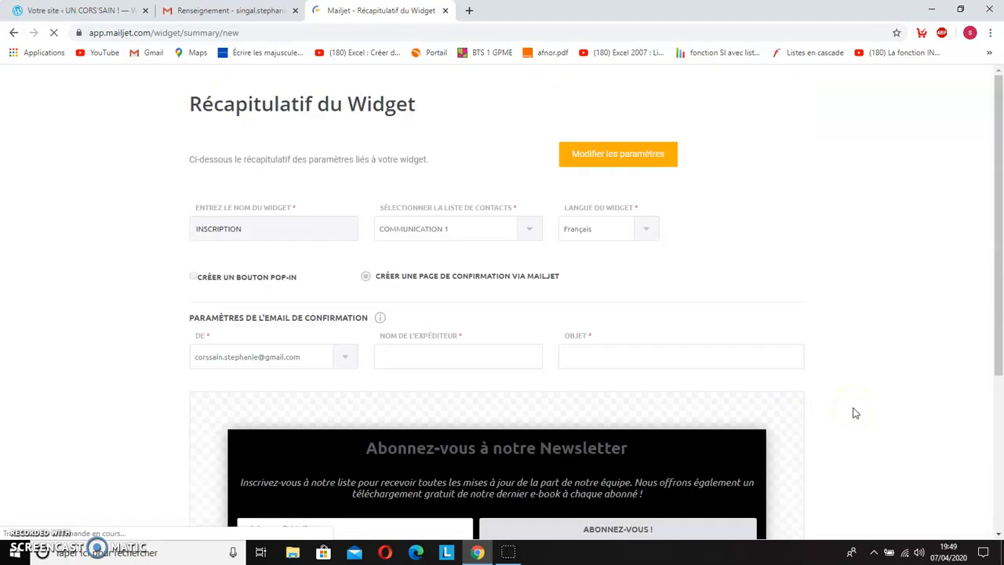
scroll(78, 334, down, 1)
scroll(78, 335, down, 2)
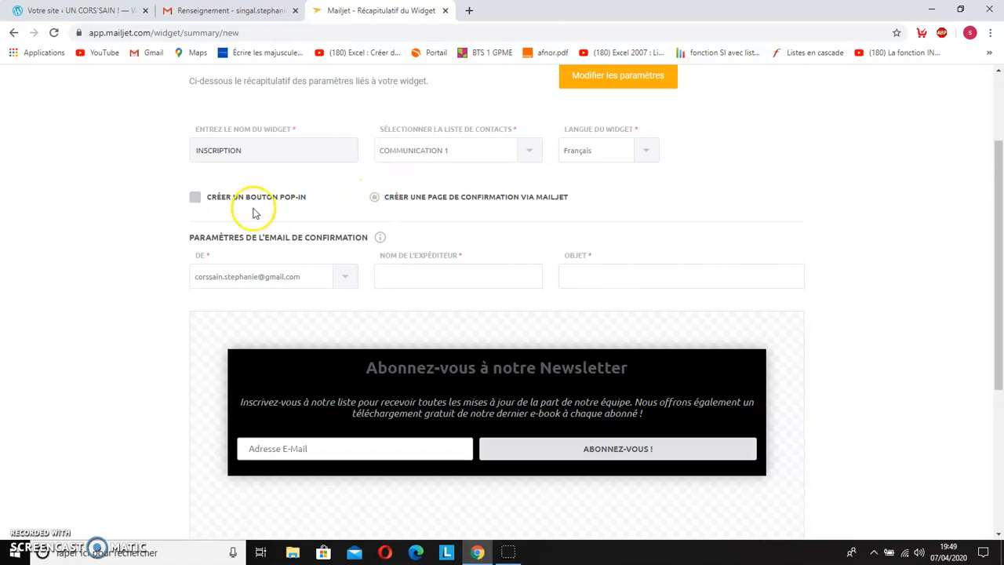
scroll(254, 213, up, 1)
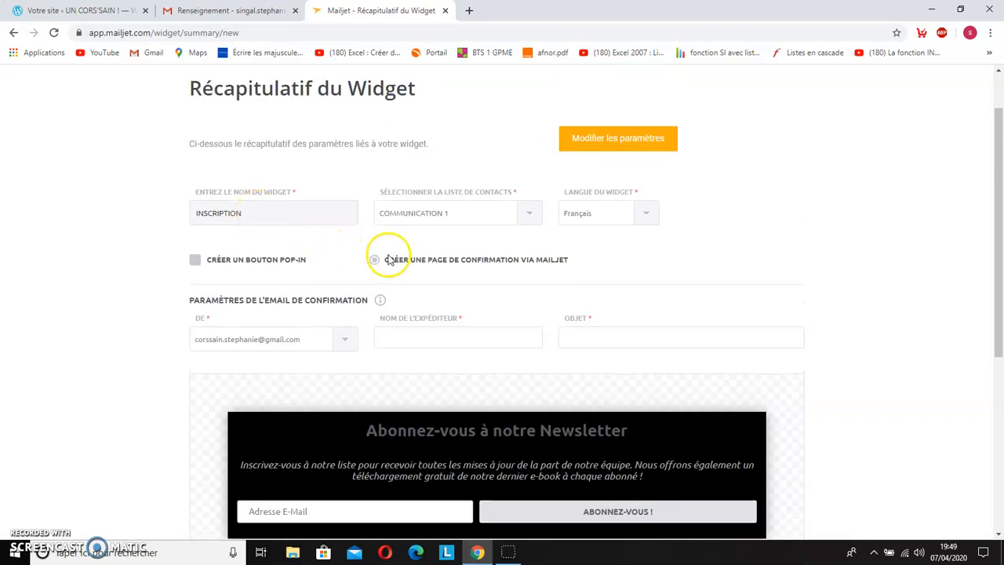
click(538, 267)
scroll(538, 268, up, 1)
scroll(538, 268, down, 1)
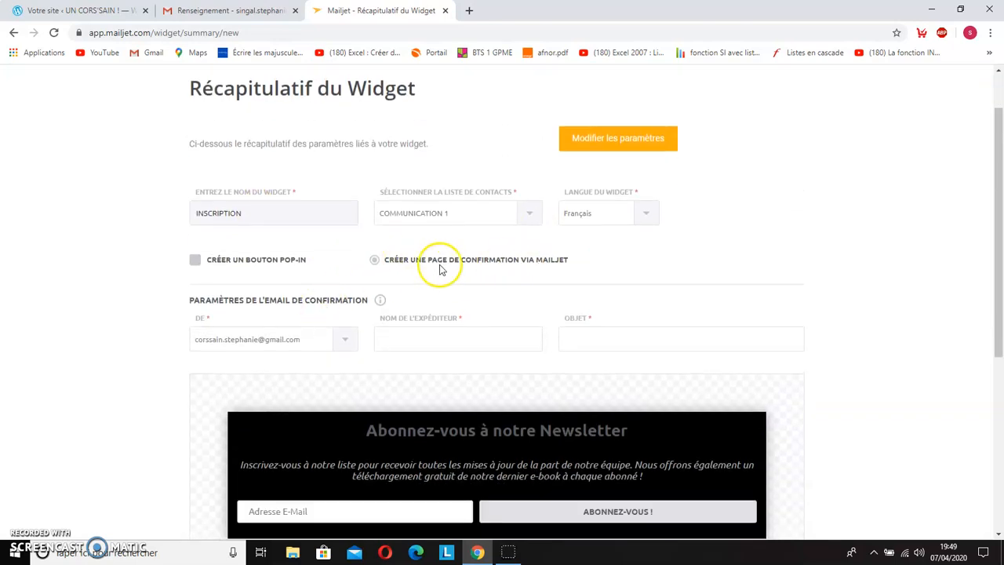
scroll(563, 262, down, 2)
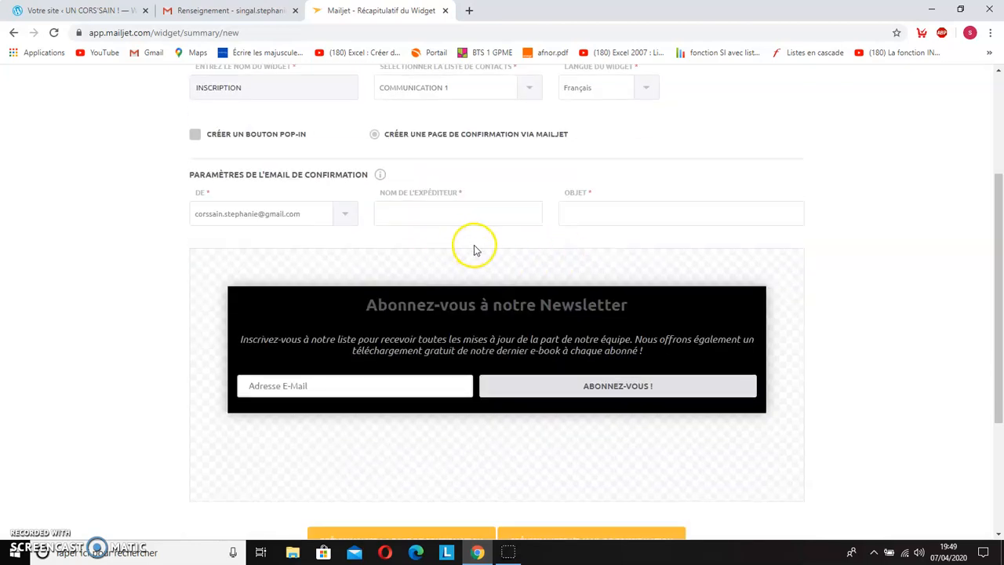
Step: Fill in the confirmation email's sender name and set its subject to Confirmation
scroll(473, 247, up, 1)
click(417, 279)
click(643, 267)
click(609, 318)
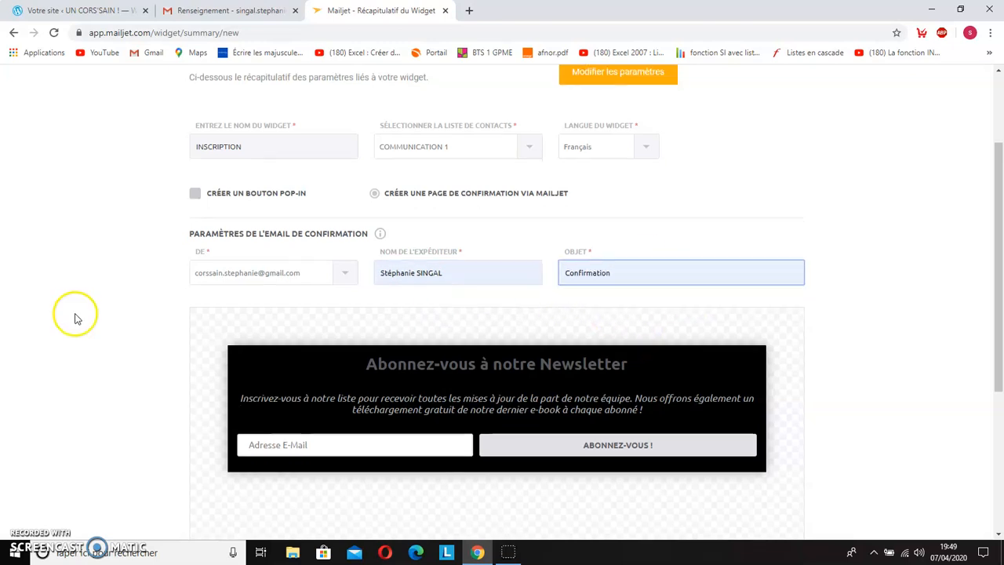
Step: Save the widget and copy its generated HTML embed code
scroll(75, 314, down, 3)
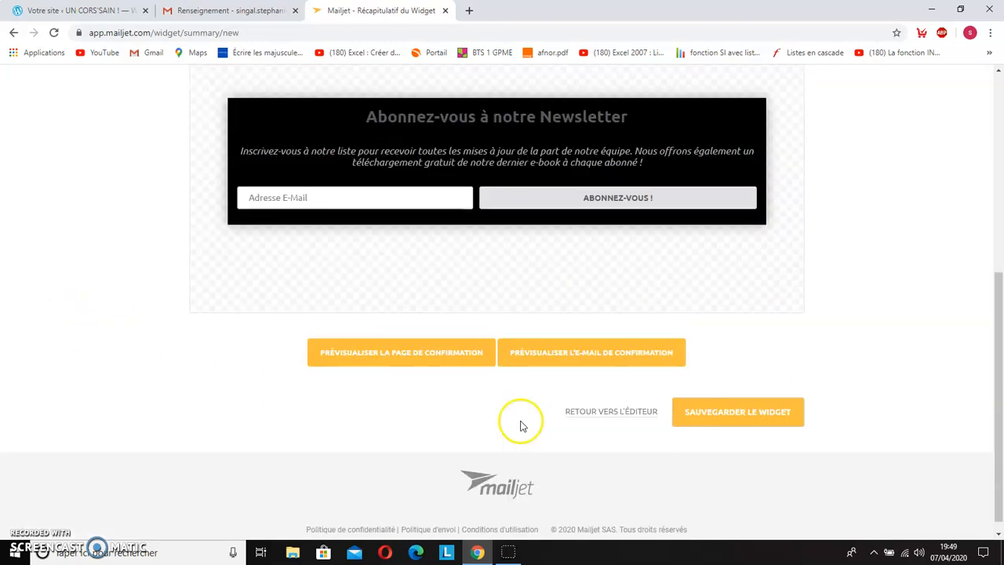
click(723, 414)
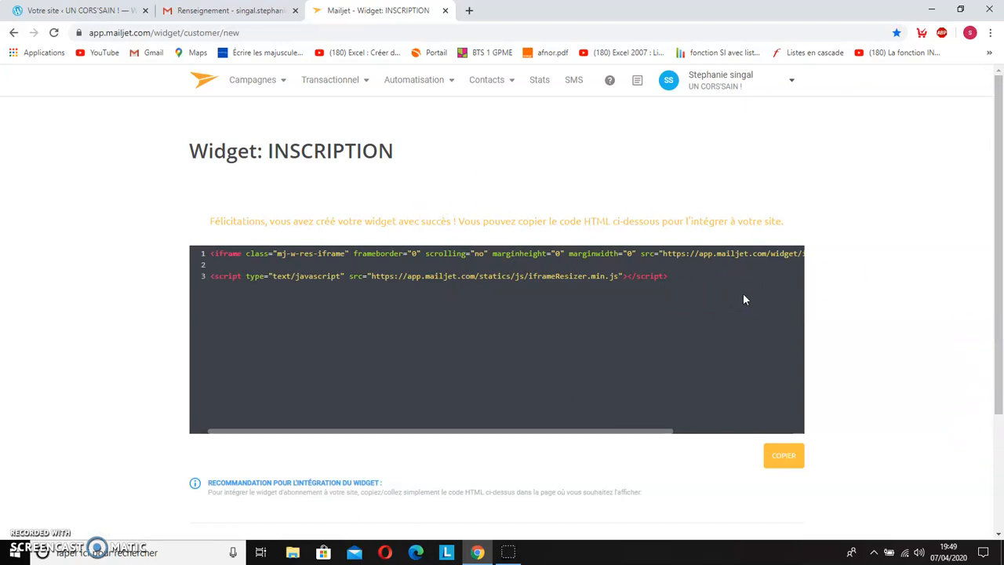
click(783, 456)
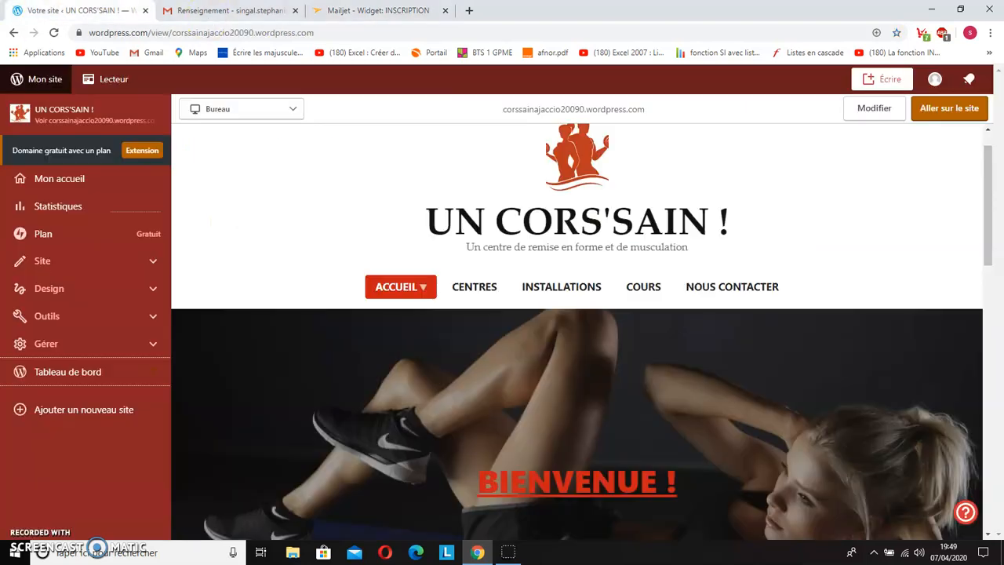
Step: Switch to the WordPress site, open its dashboard and show the Widgets page of the site's appearance settings
click(55, 10)
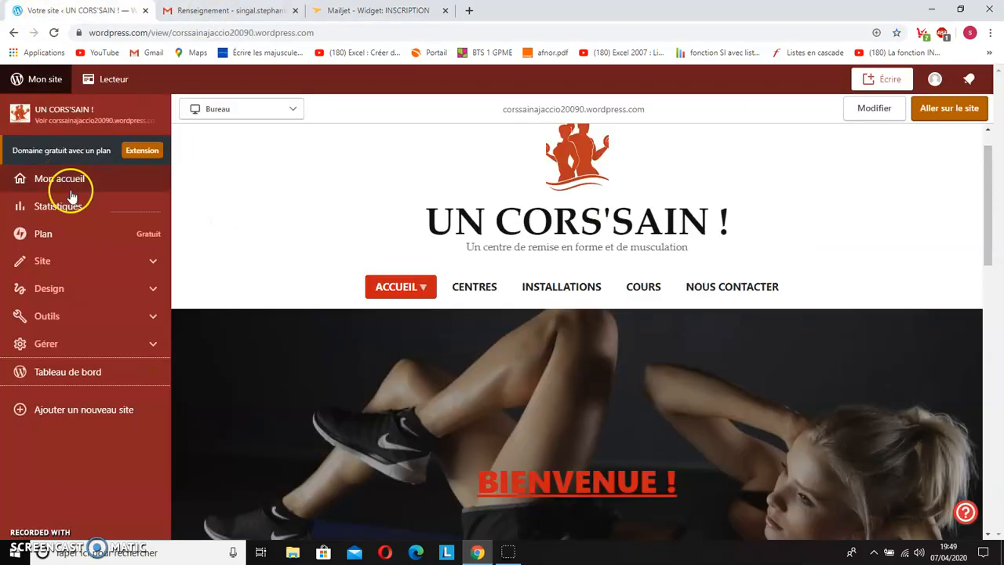
click(90, 380)
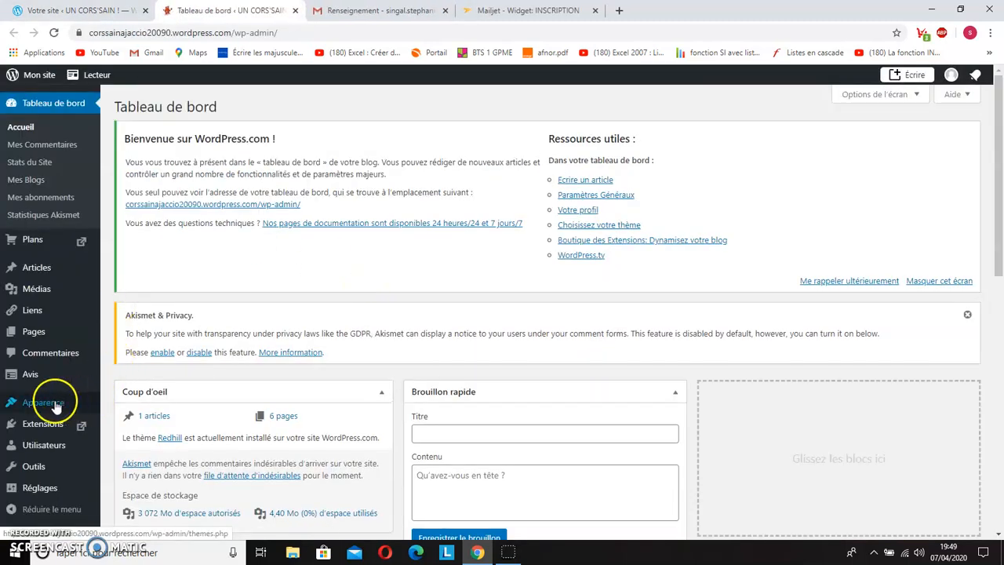
mouse_move(55, 406)
click(122, 405)
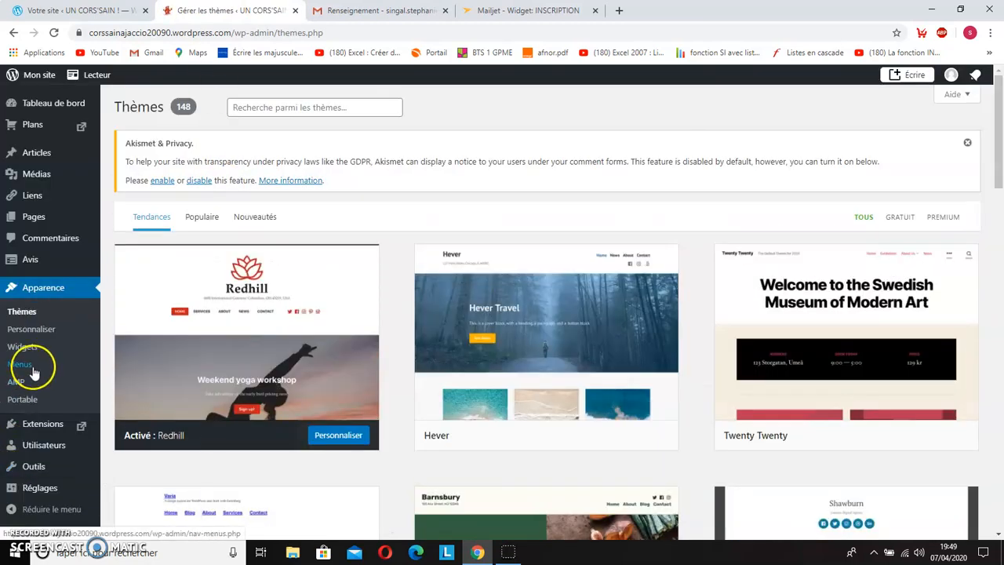
click(22, 345)
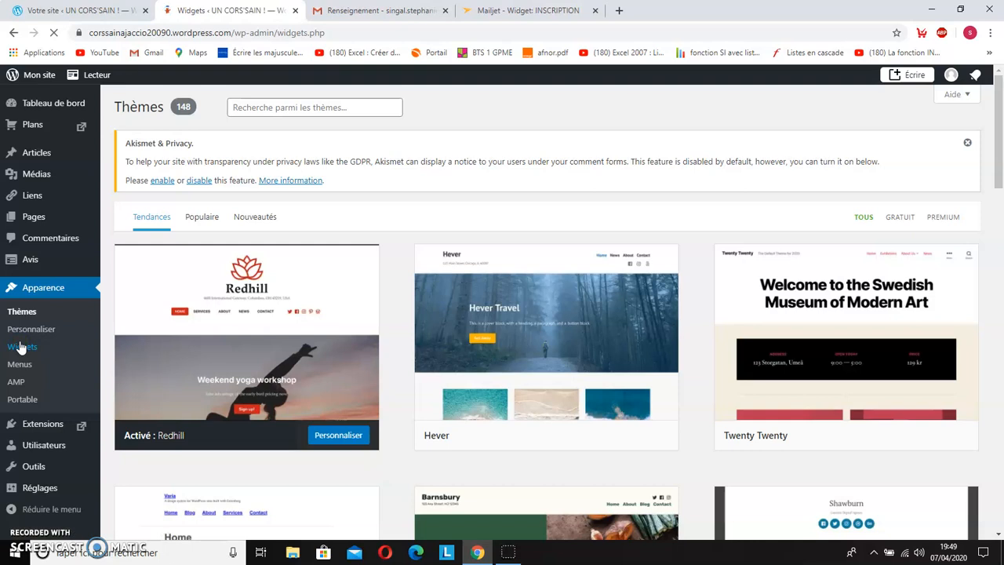
Step: Add a Texte widget to the Pied de page area of the site
scroll(235, 406, down, 3)
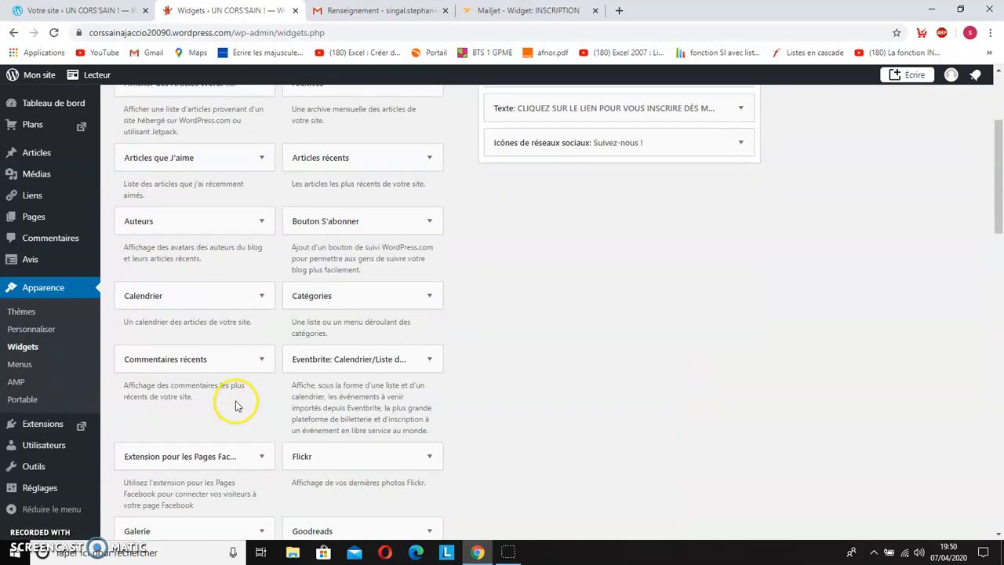
scroll(236, 406, down, 8)
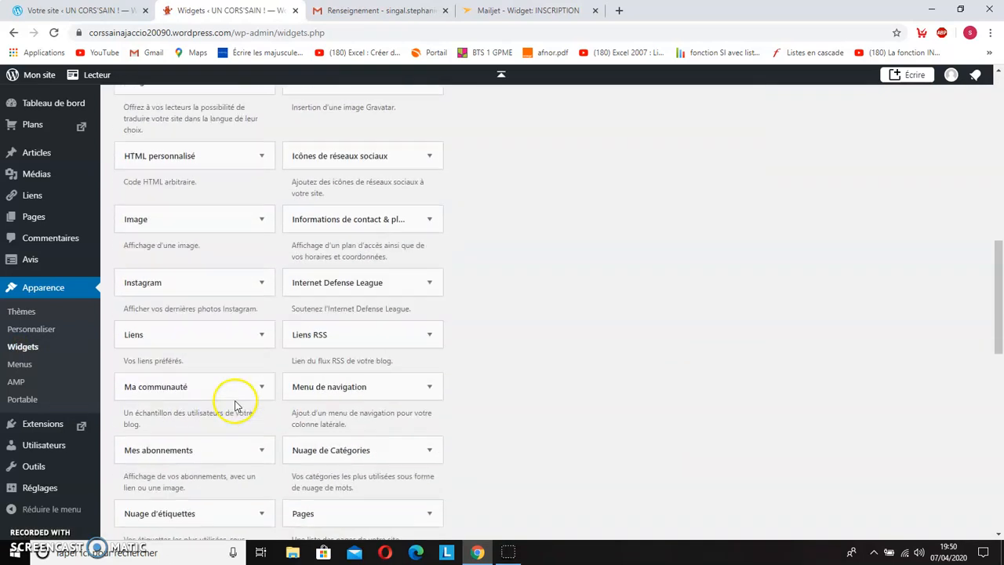
scroll(235, 405, down, 10)
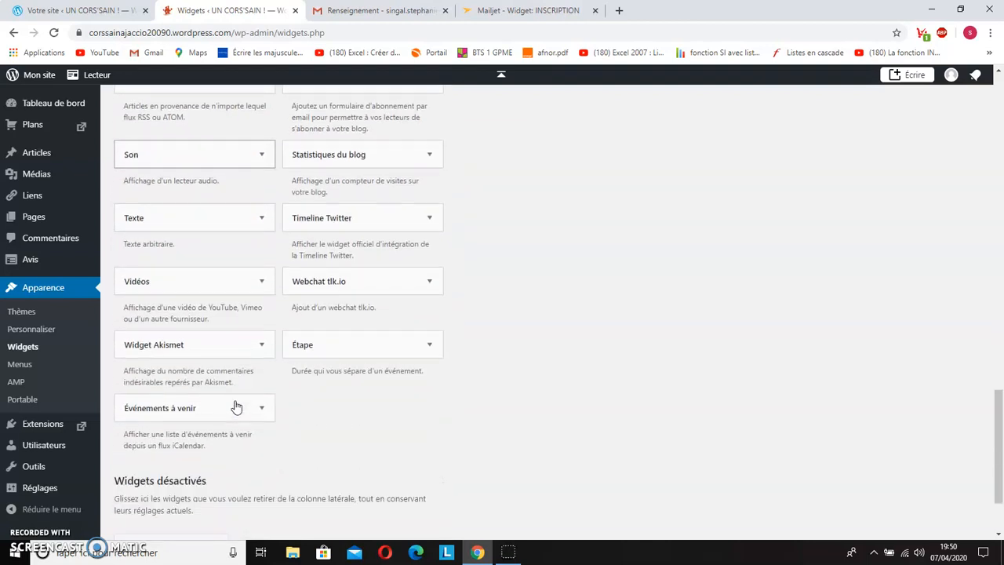
click(259, 216)
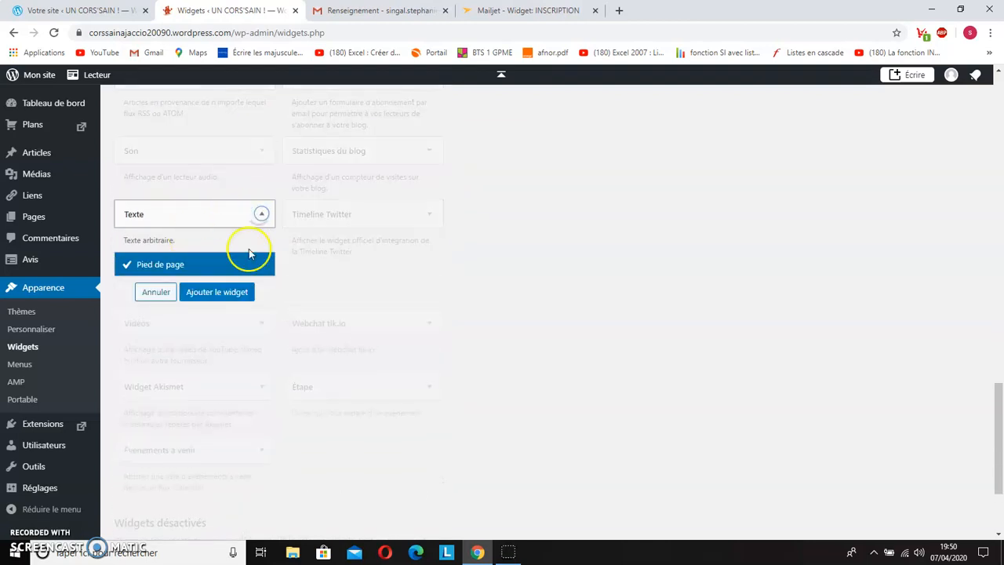
click(226, 293)
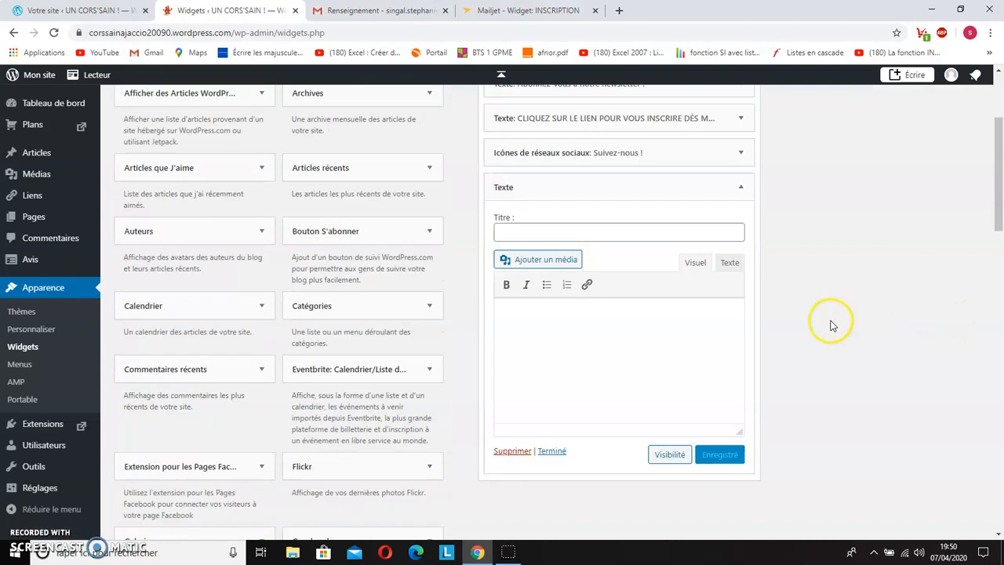
Step: Give the new footer text widget the title ESSAI
scroll(831, 323, down, 5)
scroll(831, 323, up, 2)
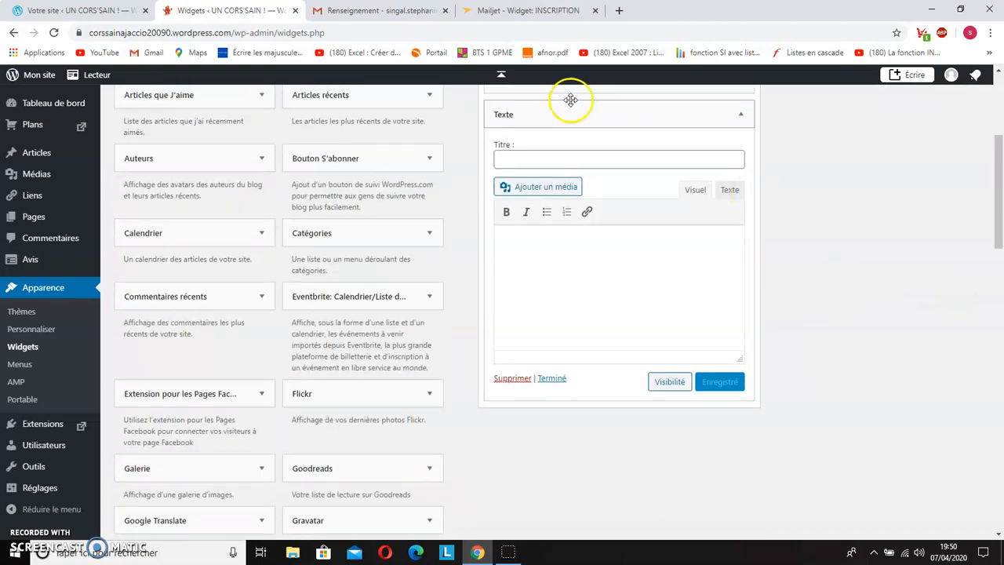
click(521, 162)
text(ESSAI)
Step: Paste the copied Mailjet embed code into the body of the ESSAI text widget
right_click(529, 253)
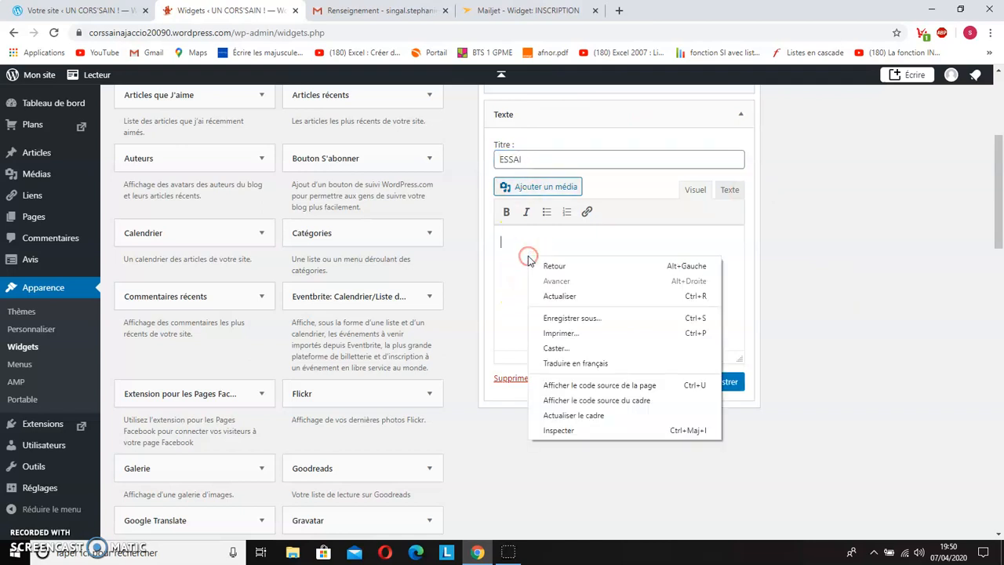
click(513, 258)
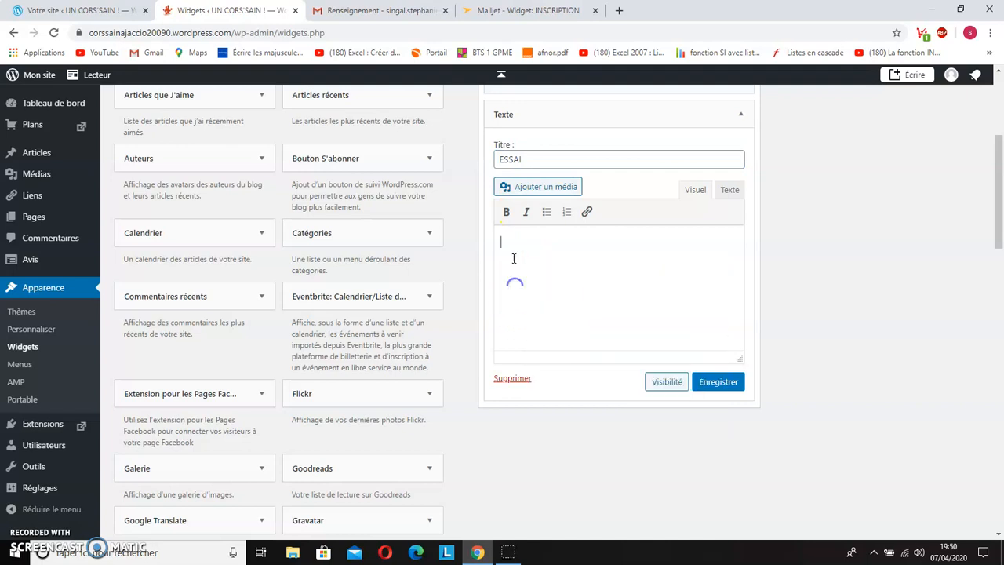
click(493, 9)
click(783, 453)
click(74, 10)
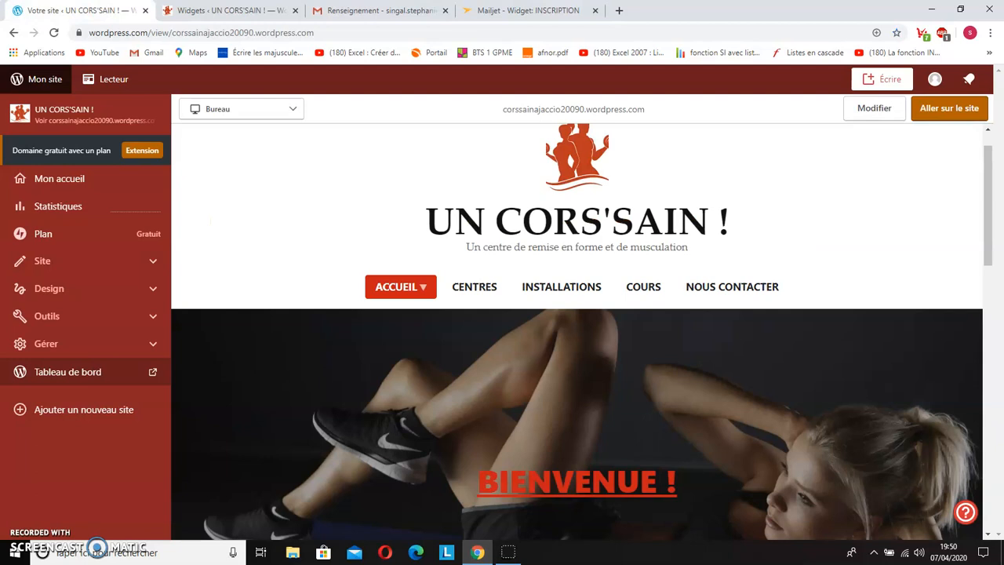
click(210, 11)
right_click(508, 248)
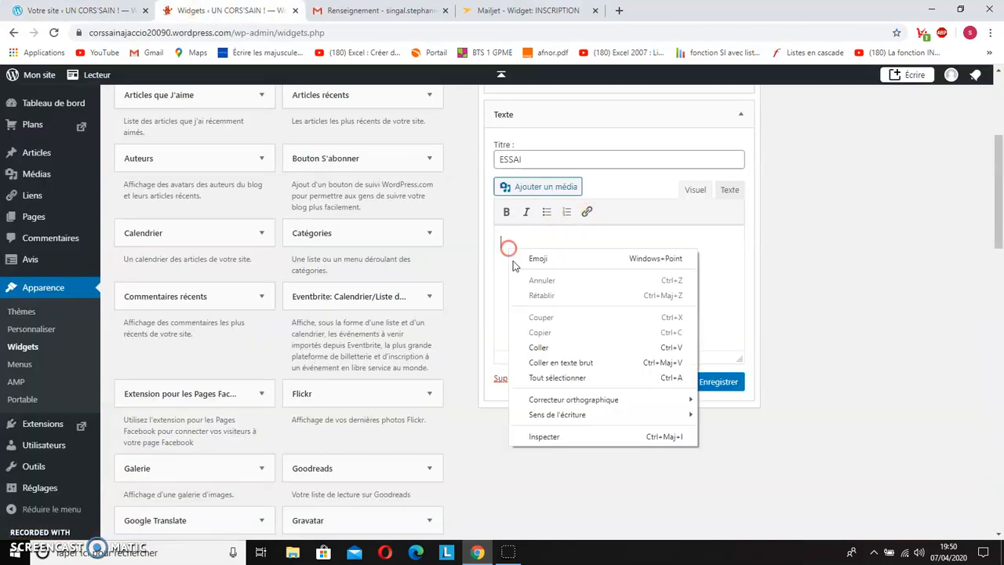
click(562, 348)
scroll(712, 298, up, 2)
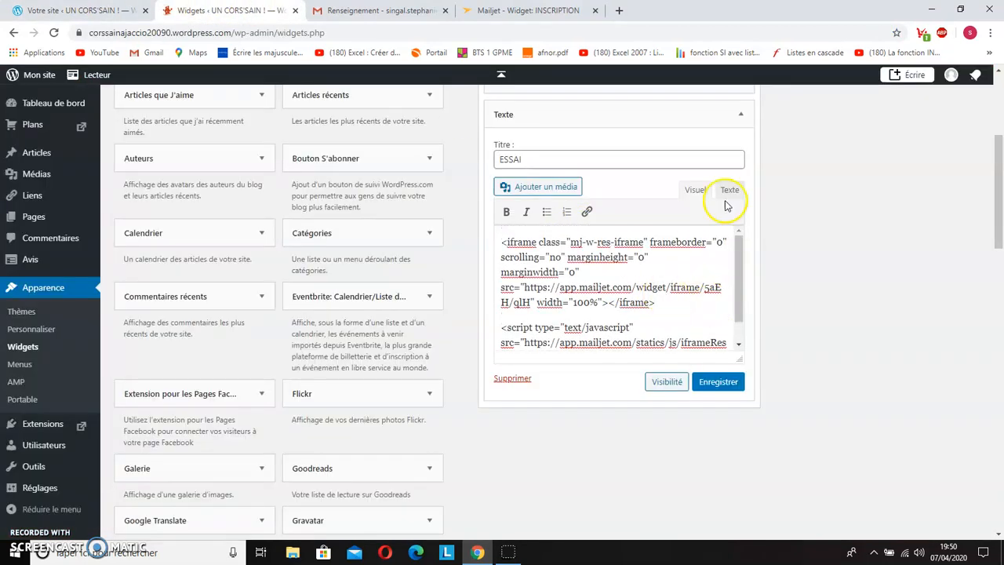
Step: Save the ESSAI widget and delete the iframeResizer.min.js link from its content, keeping only the Mailjet widget/iframe link
click(729, 192)
click(696, 190)
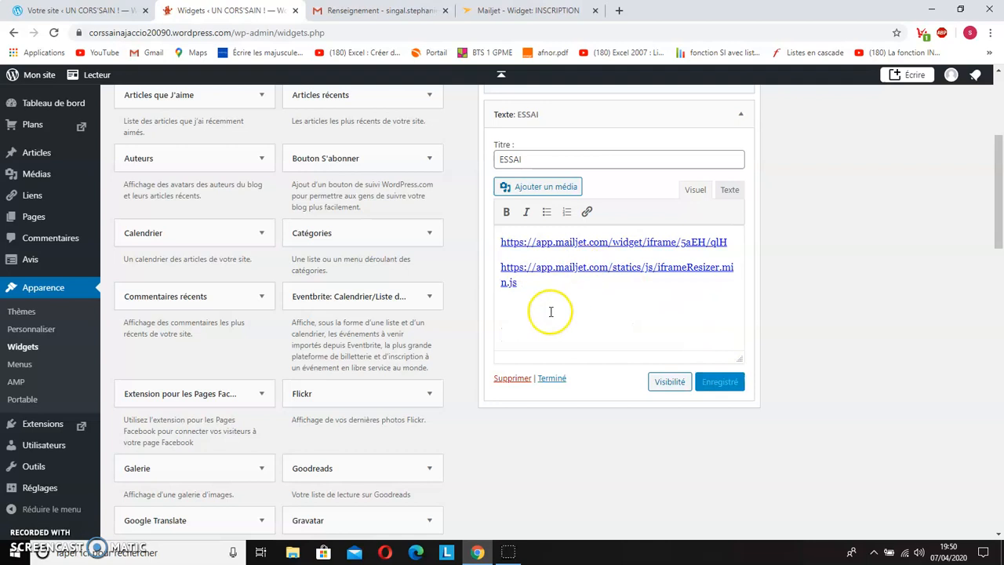
click(516, 280)
drag(516, 281, 497, 271)
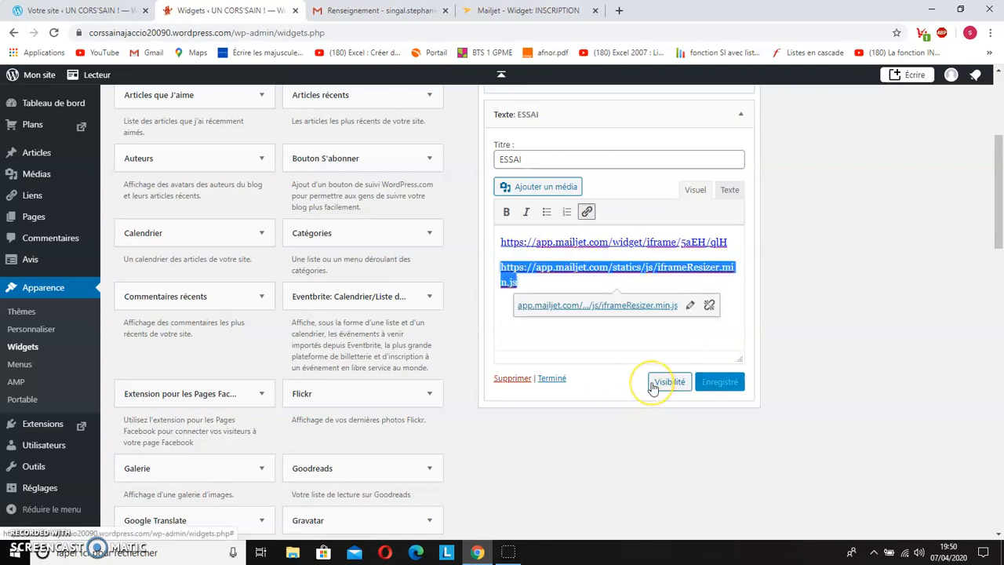
key(BackSpace)
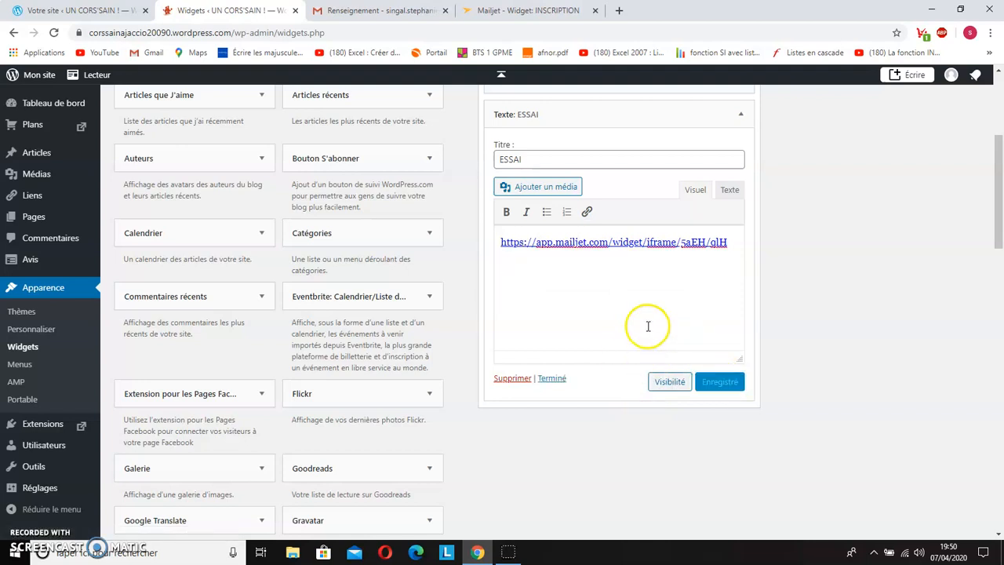
Step: Preview the site's footer, open the Mailjet link under ESSAI to check the subscription form, and close the form page
scroll(641, 296, up, 4)
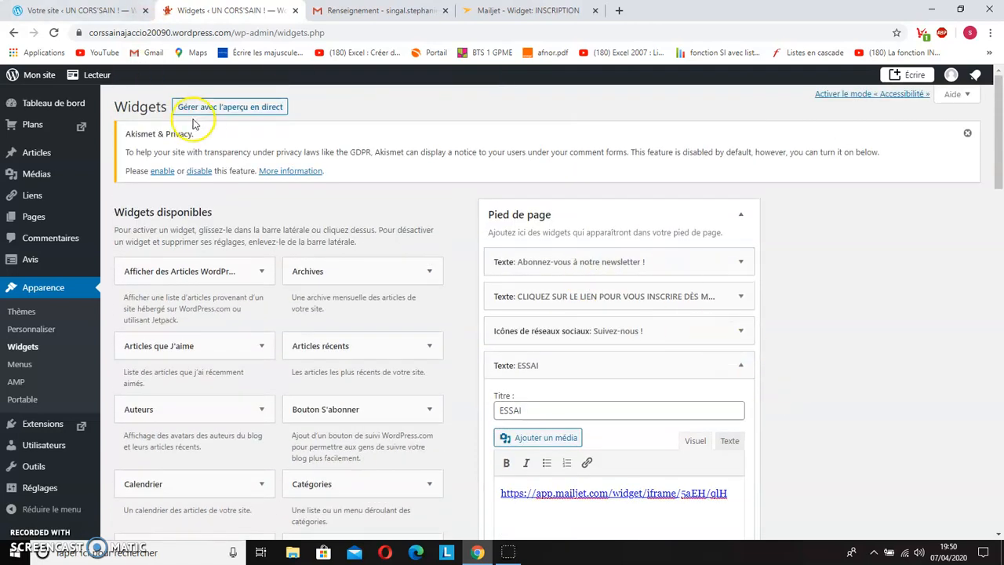
mouse_move(141, 105)
click(40, 76)
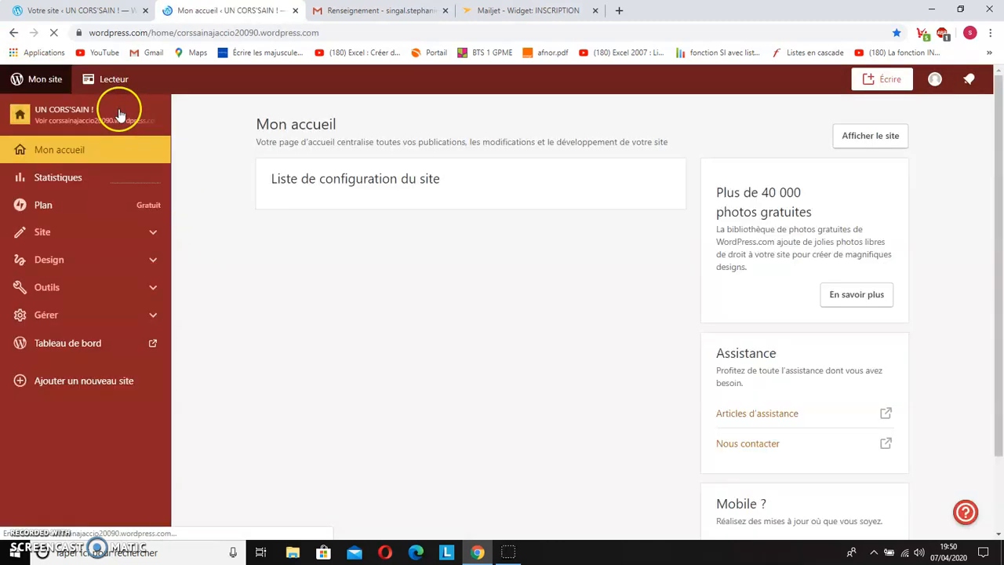
click(116, 123)
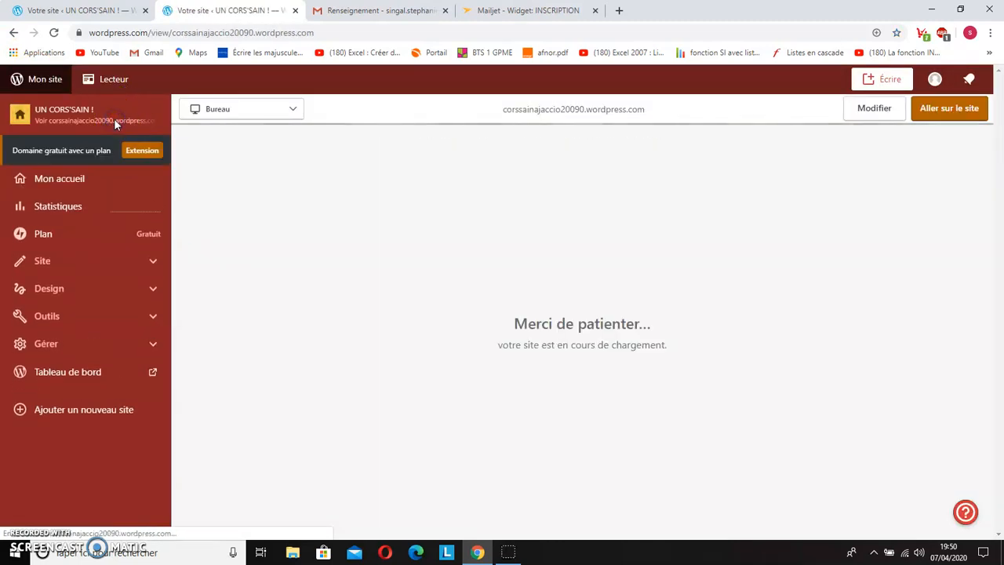
scroll(365, 345, down, 15)
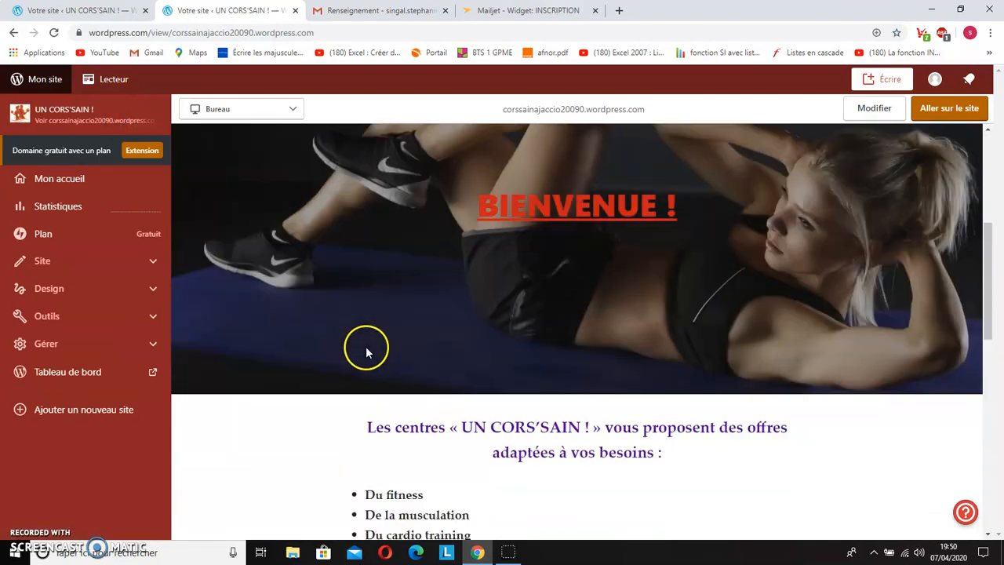
scroll(366, 338, down, 1)
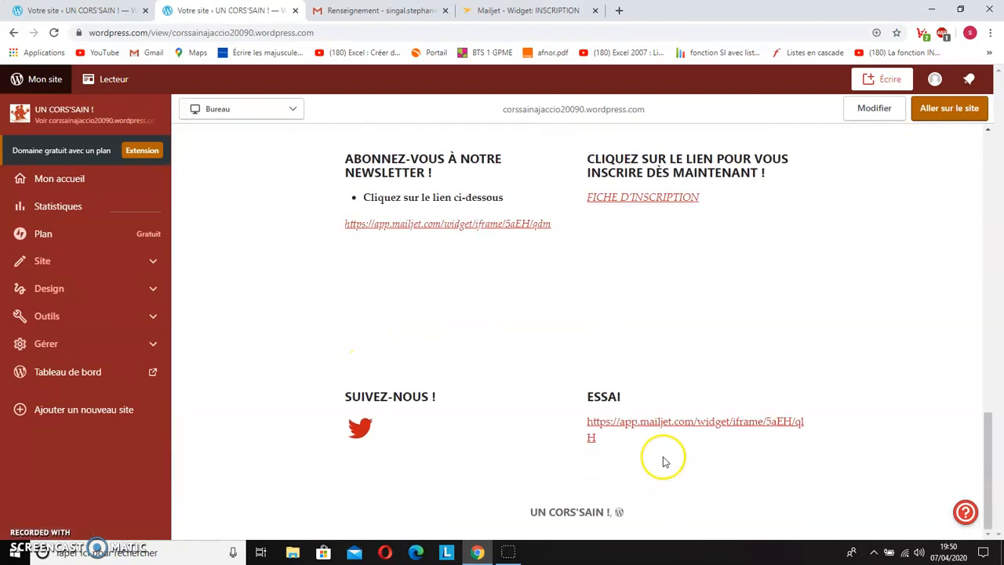
click(693, 425)
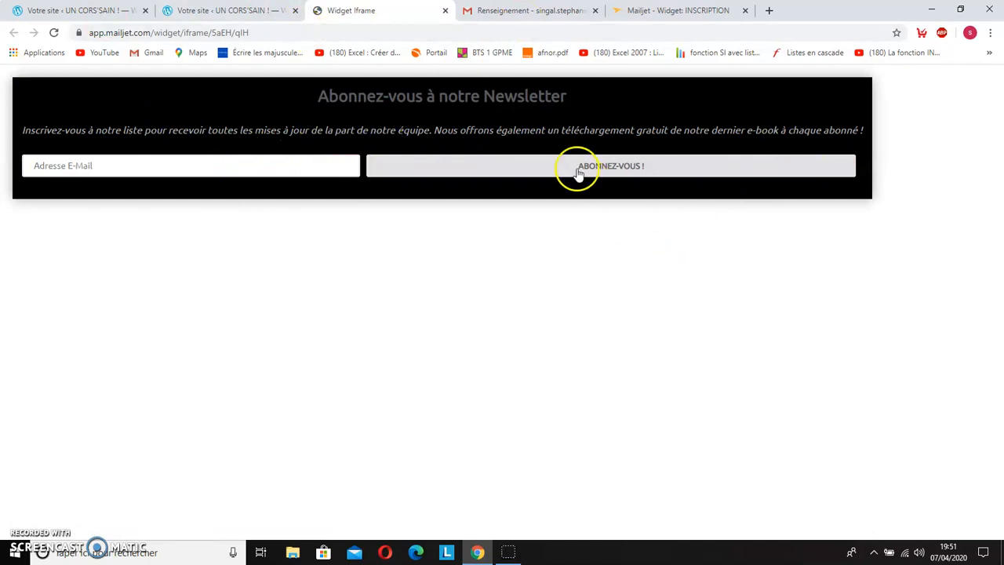
click(444, 11)
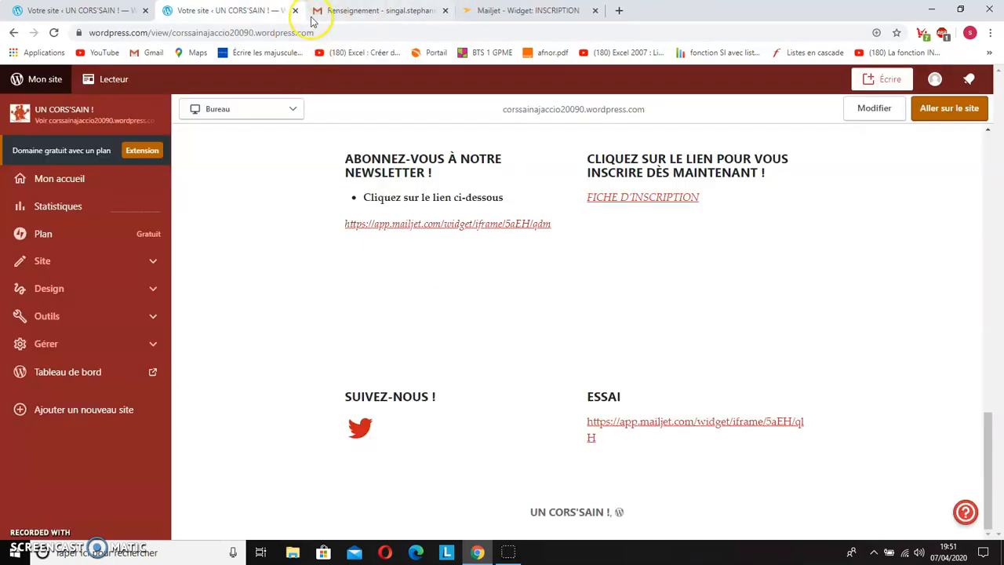
Step: Switch to Mailjet, show the list of campaigns and create a new campaign
click(495, 10)
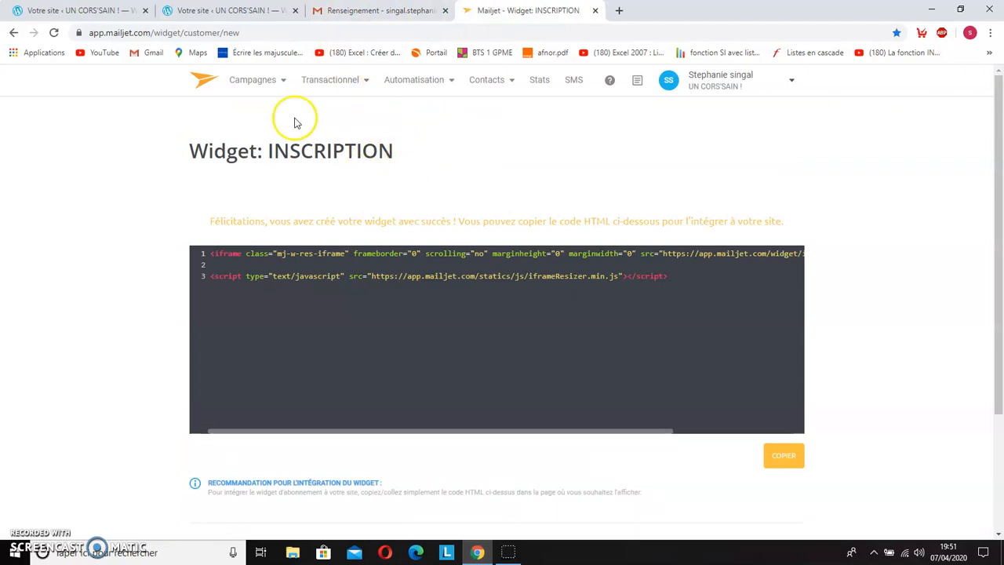
click(285, 84)
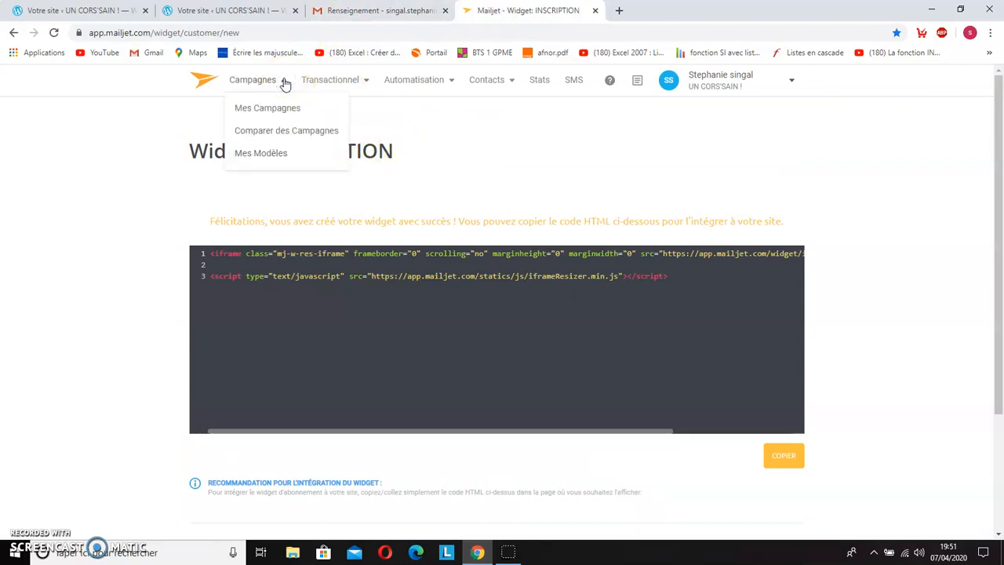
click(265, 113)
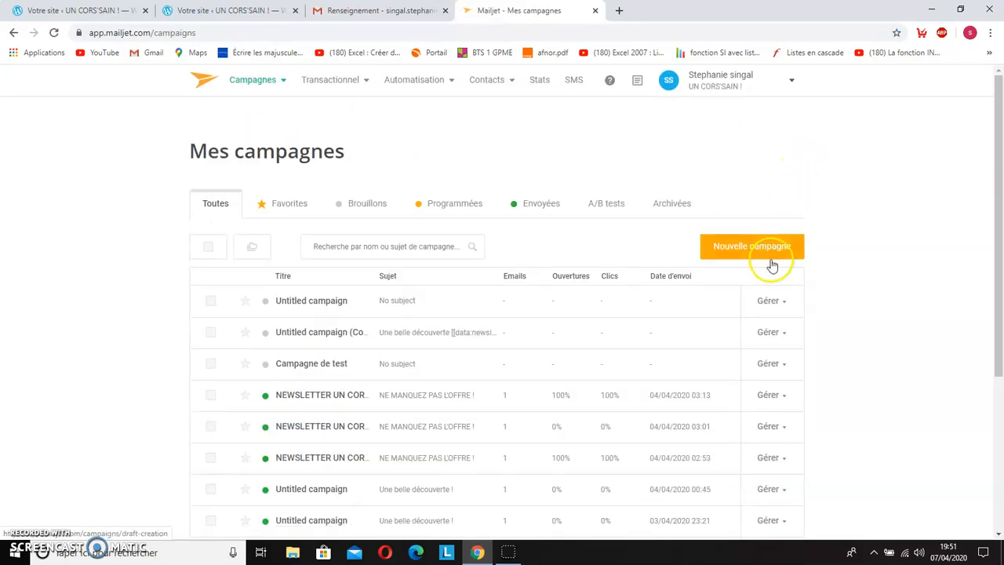
click(758, 256)
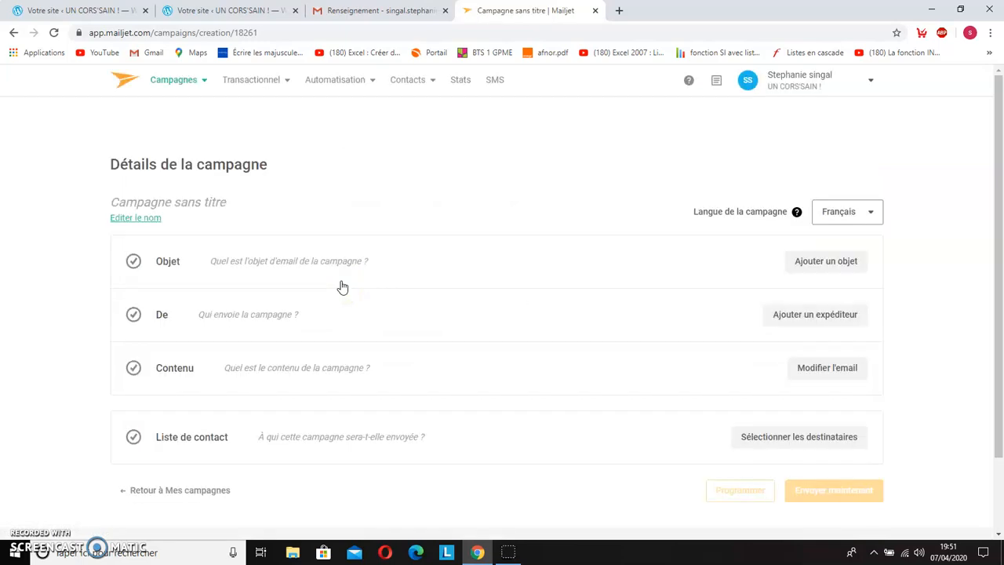
Step: Set the campaign's email subject to BELLE DECOUVERTE and save it
click(256, 262)
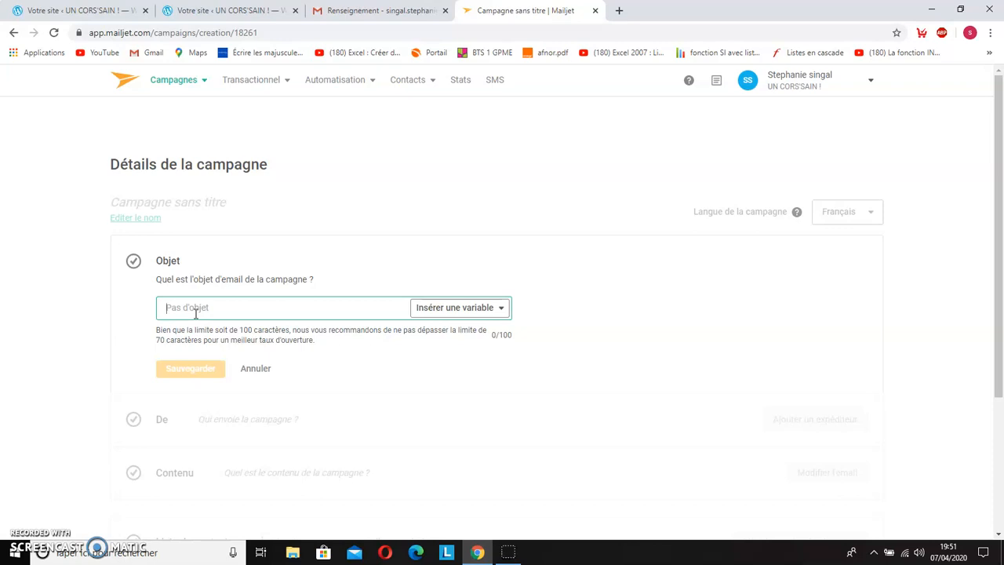
text(BELLE DECOUVERTE)
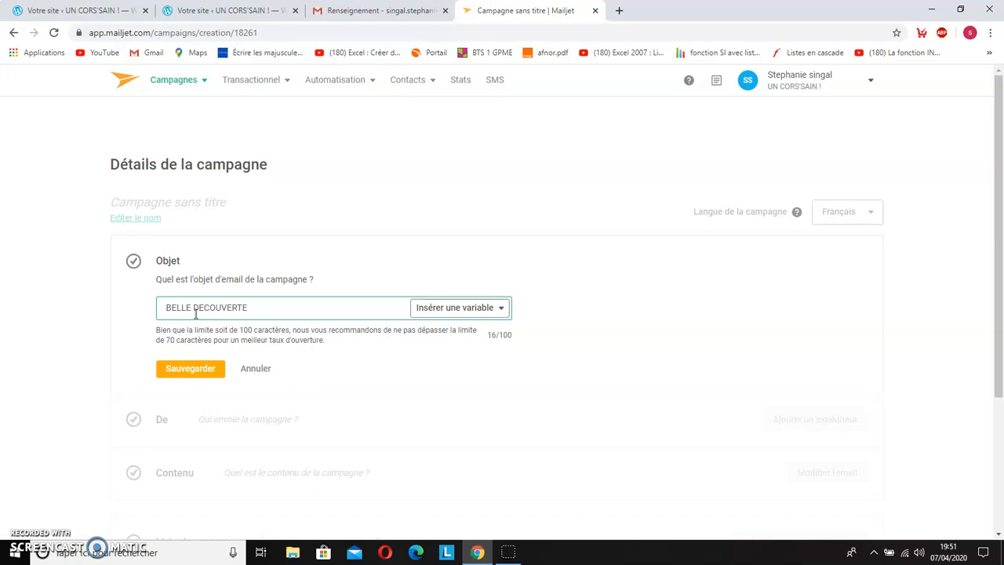
click(202, 368)
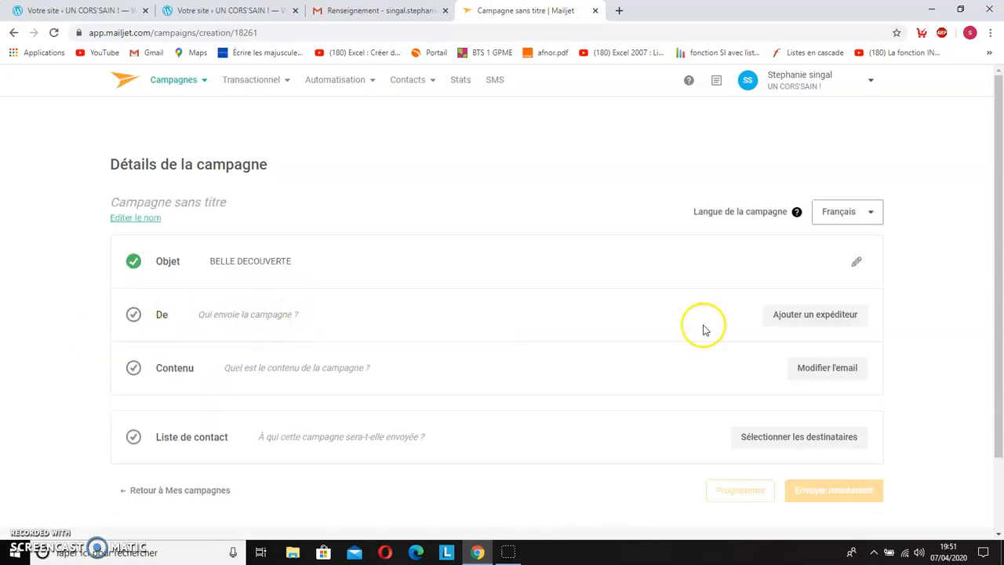
Step: Enter the sender's name, choose the existing sender email address and save the campaign's sender details
click(783, 322)
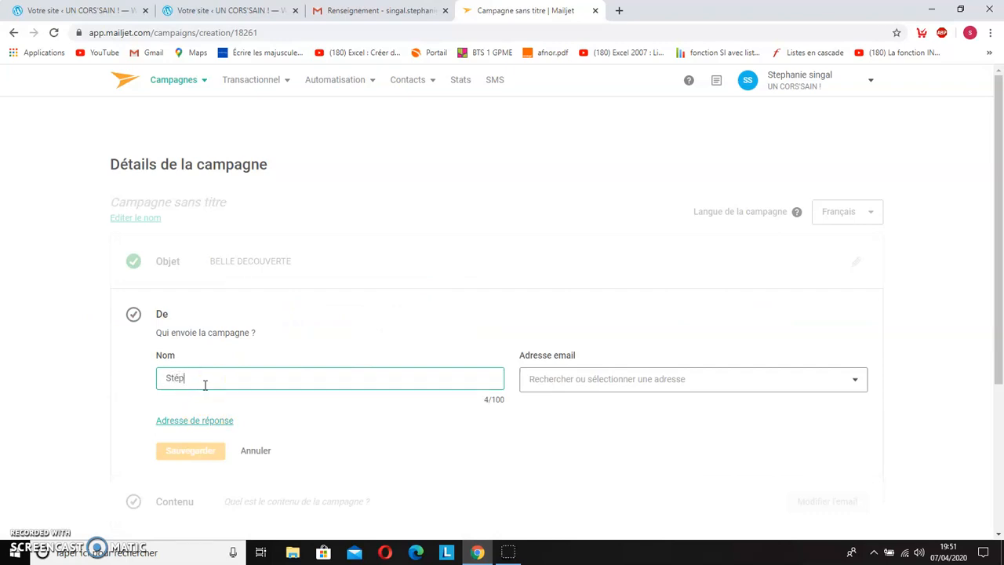
click(555, 380)
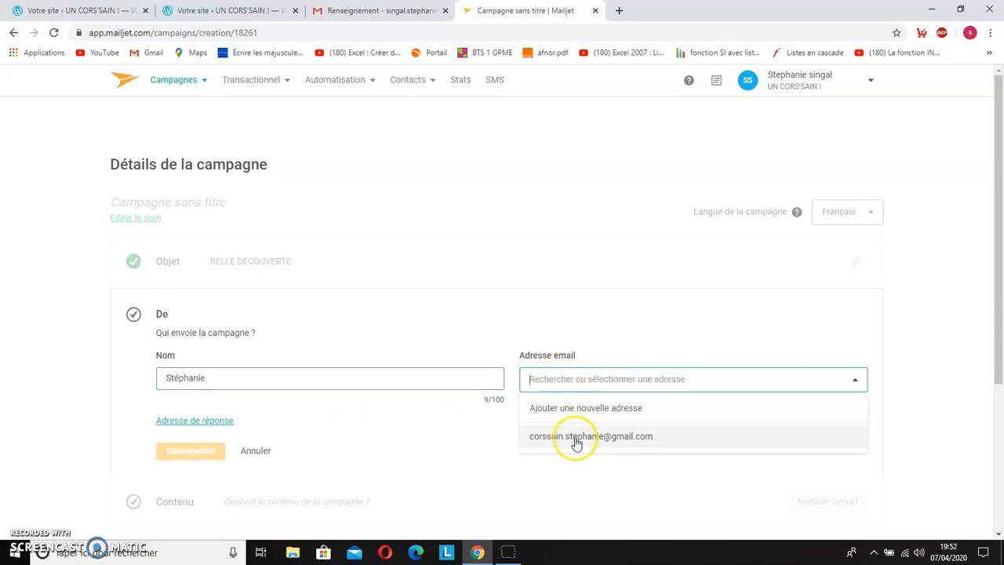
click(577, 437)
scroll(516, 379, down, 2)
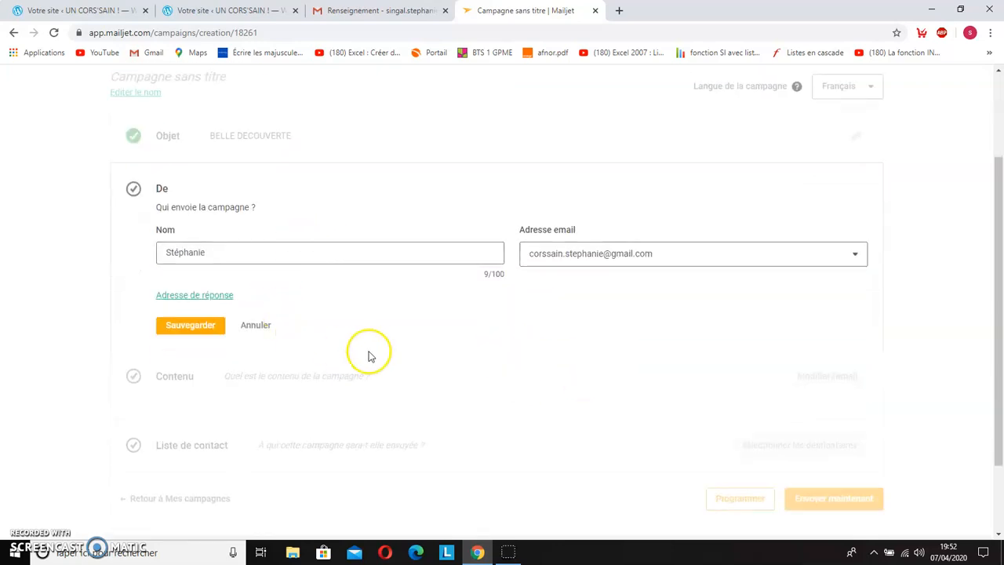
click(203, 330)
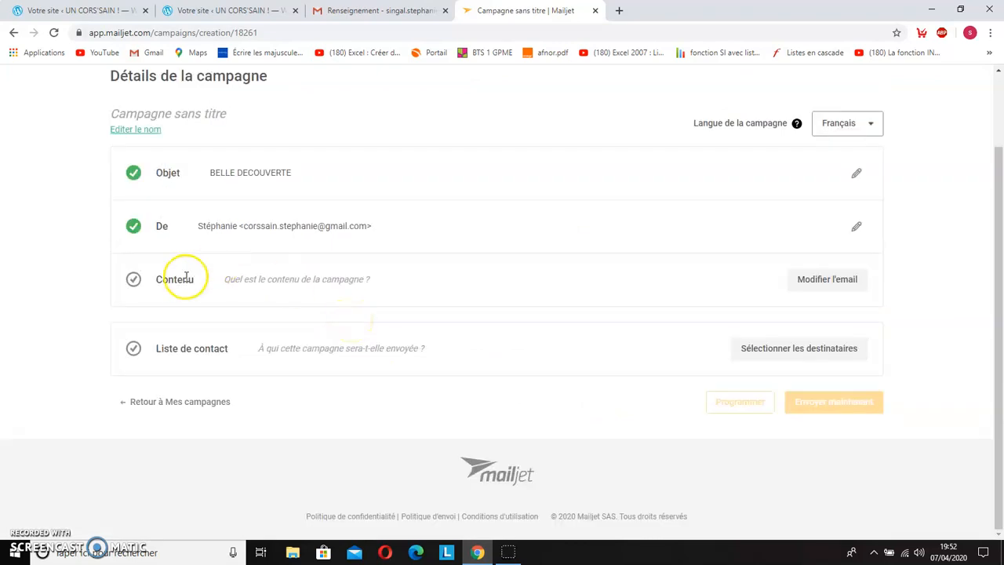
Step: Start editing the campaign's email content, view the saved models and display the template gallery
click(833, 287)
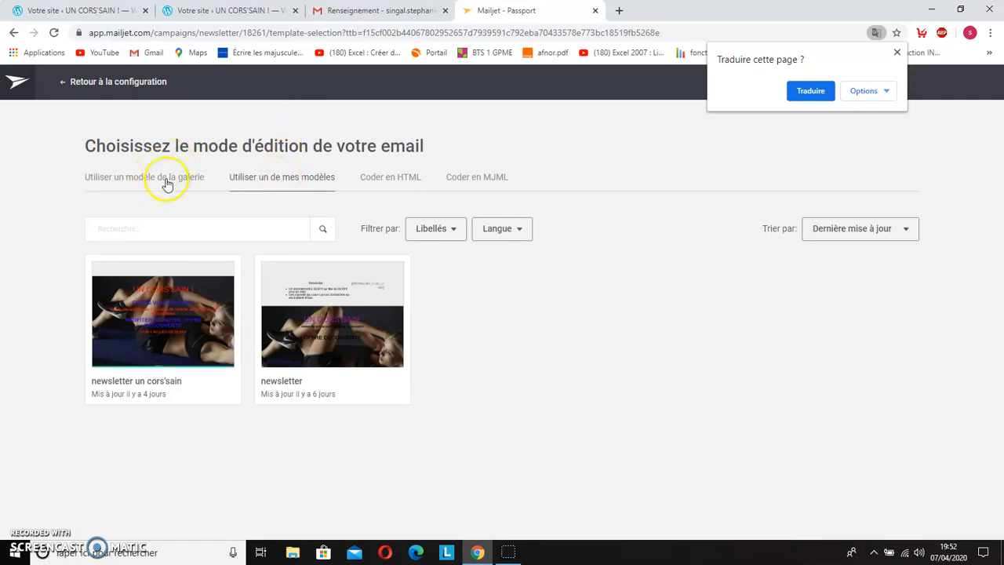
click(266, 180)
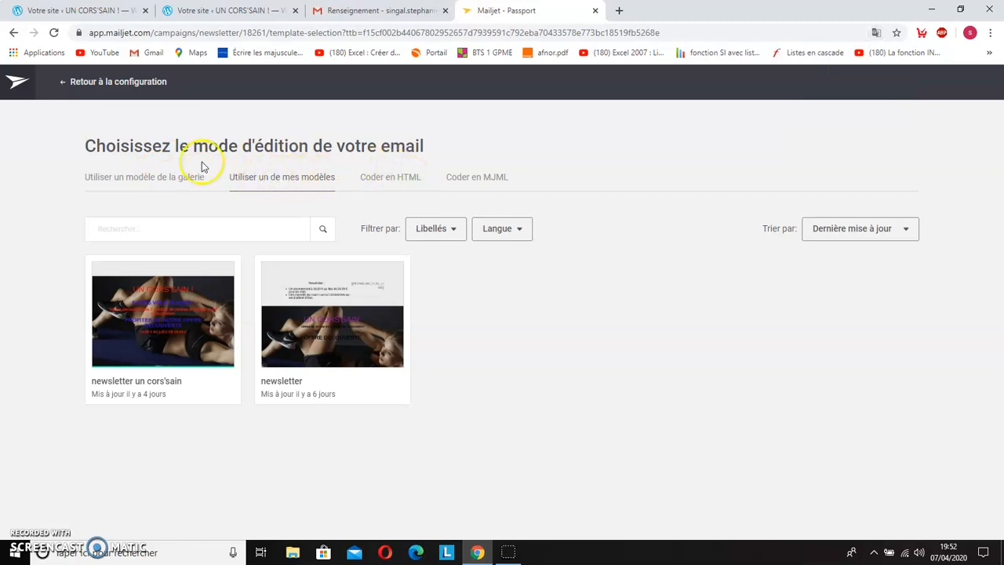
click(135, 182)
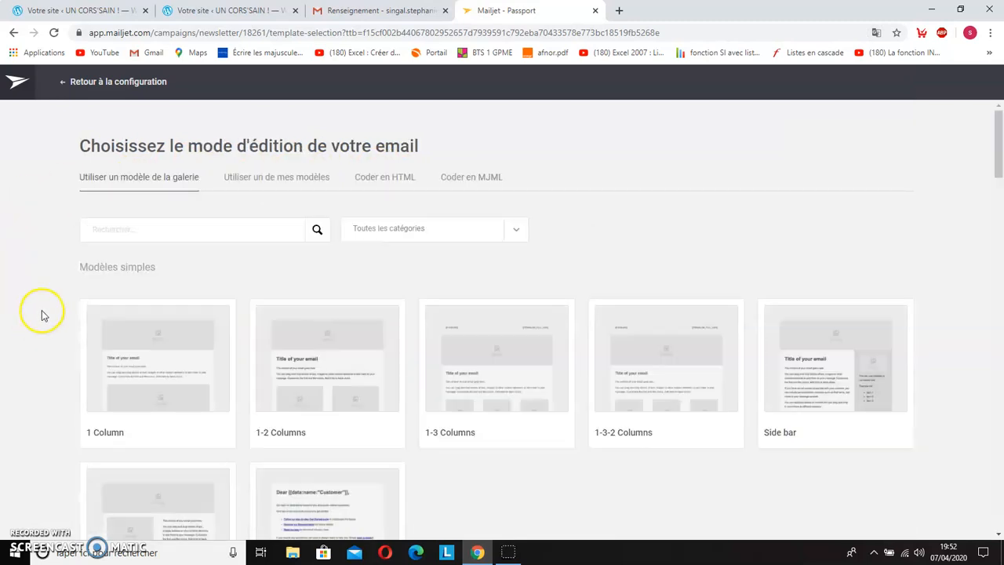
Step: Browse the gallery's simple and newsletter templates and apply the Edge template to the campaign's email
scroll(43, 314, down, 2)
scroll(513, 341, up, 1)
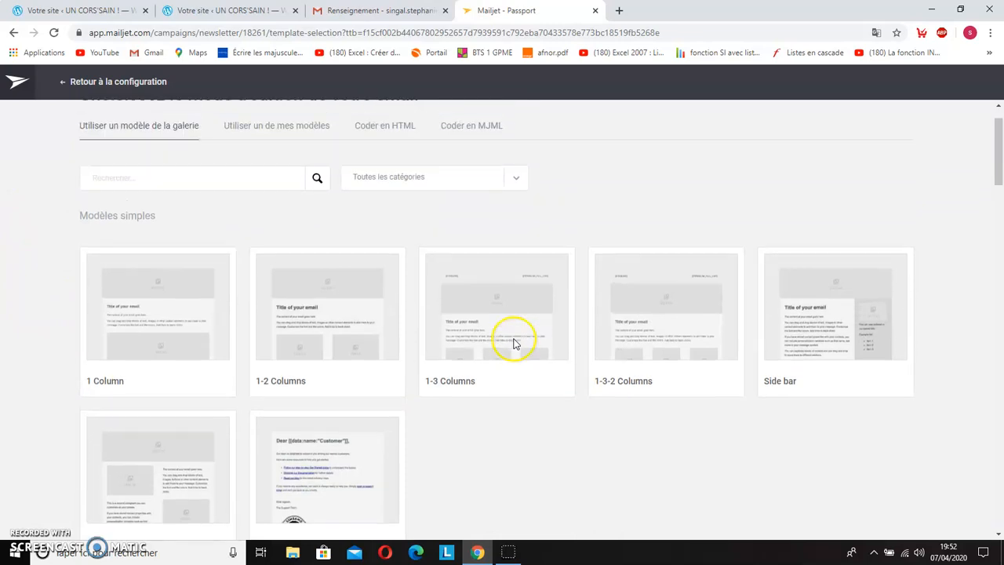
scroll(513, 343, down, 8)
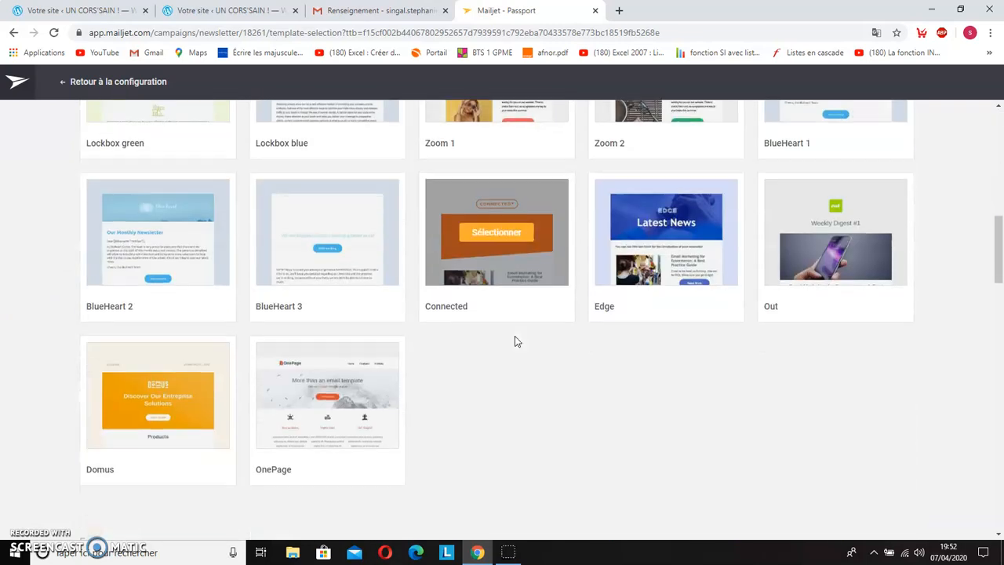
scroll(566, 381, down, 1)
scroll(566, 380, up, 2)
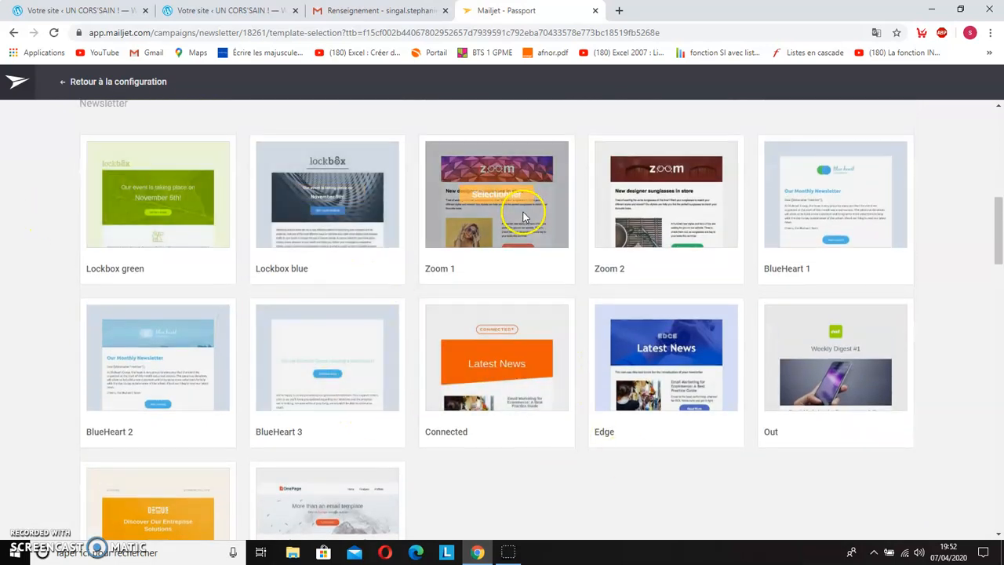
scroll(541, 439, down, 1)
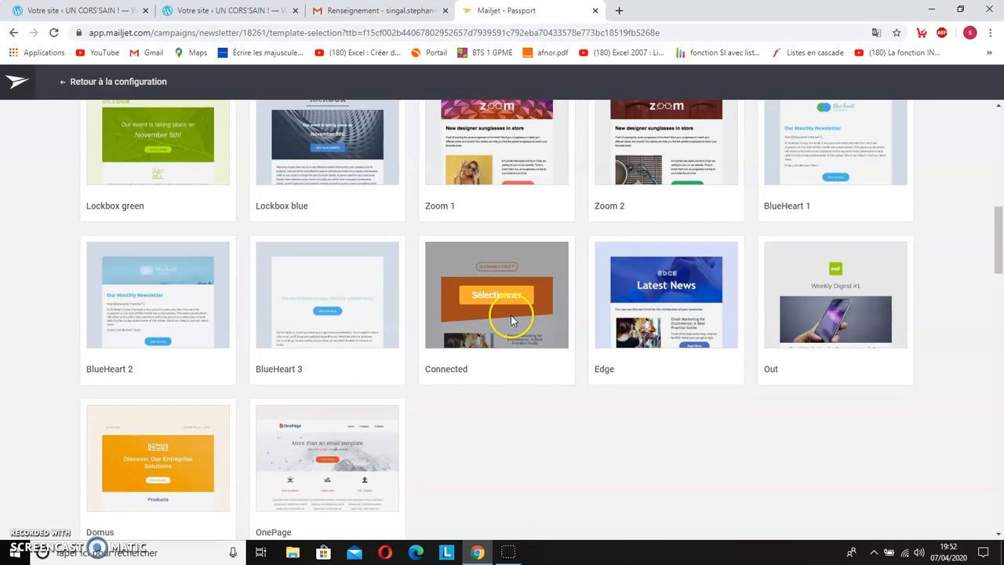
click(658, 297)
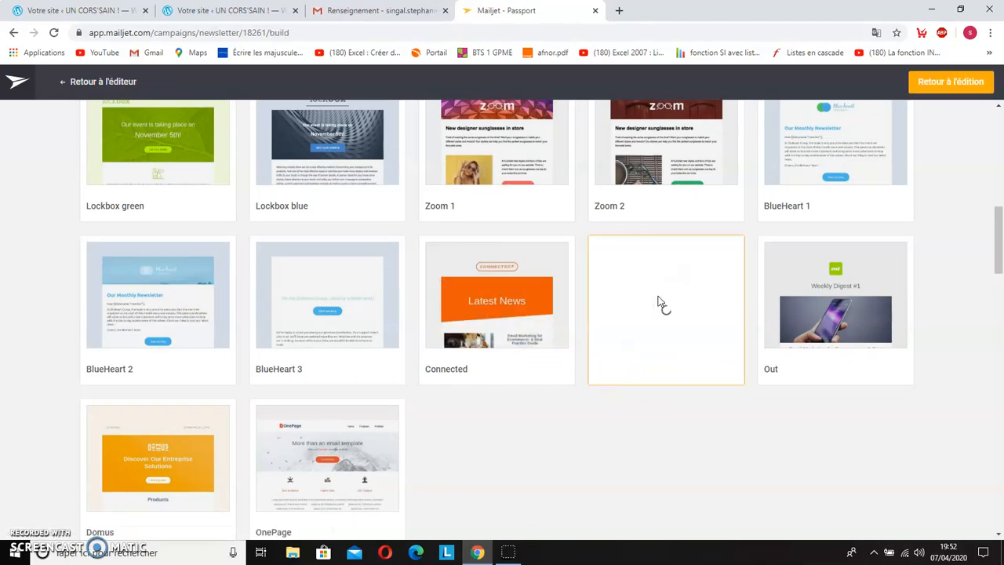
click(656, 308)
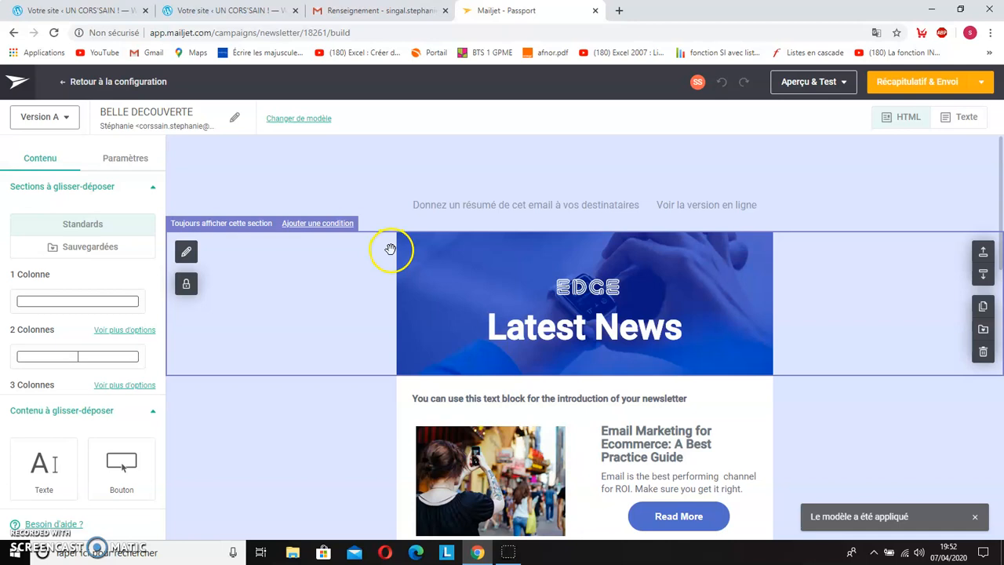
Step: Replace the header title "Latest News" with UN CORS'SAIN
scroll(390, 248, down, 2)
scroll(359, 312, up, 2)
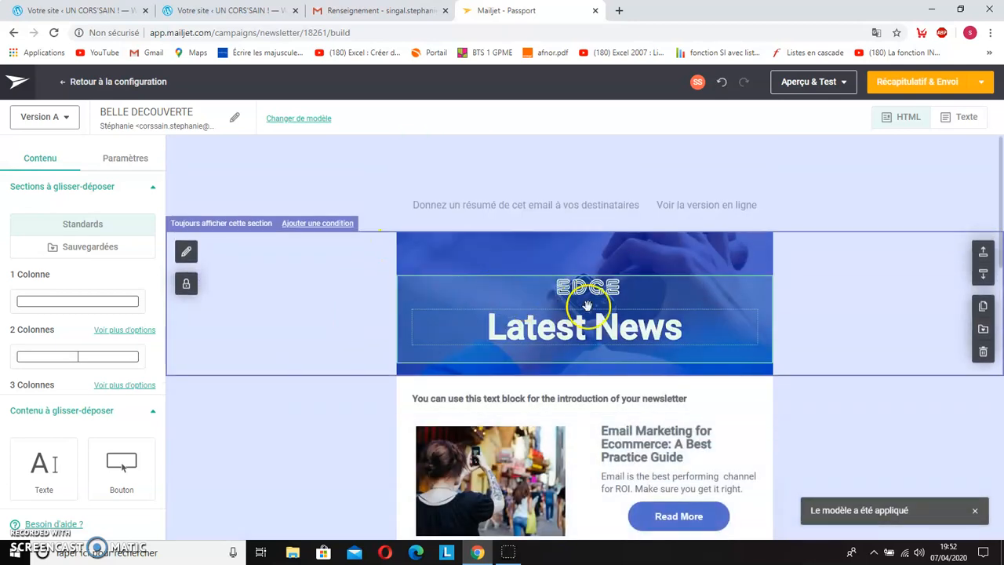
click(676, 325)
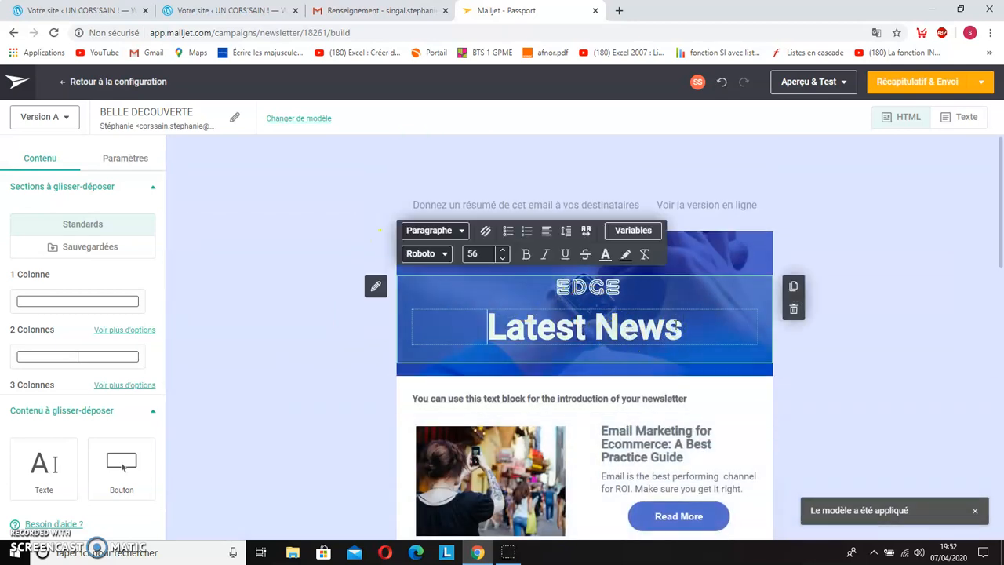
drag(695, 331, 489, 335)
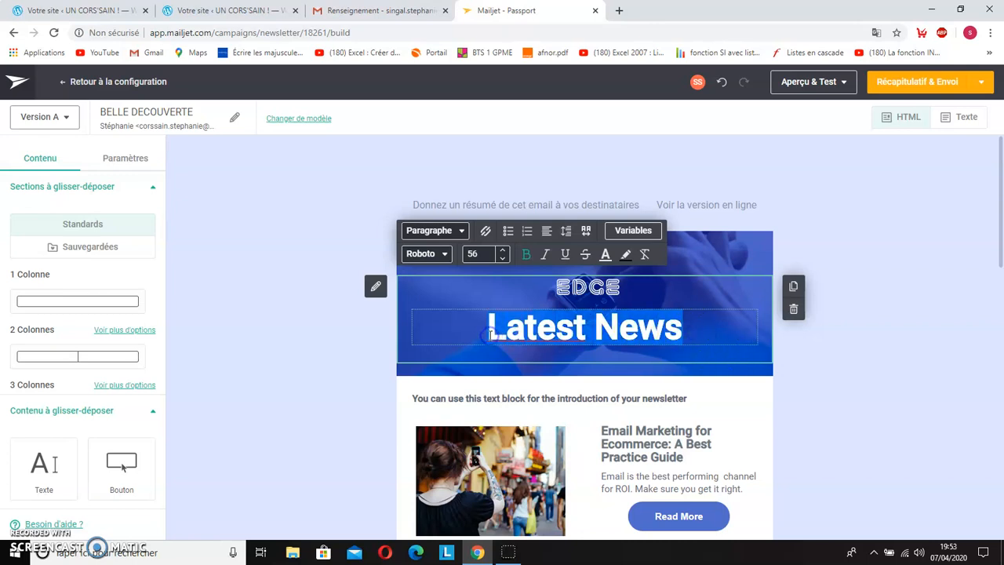
key(BackSpace)
click(486, 330)
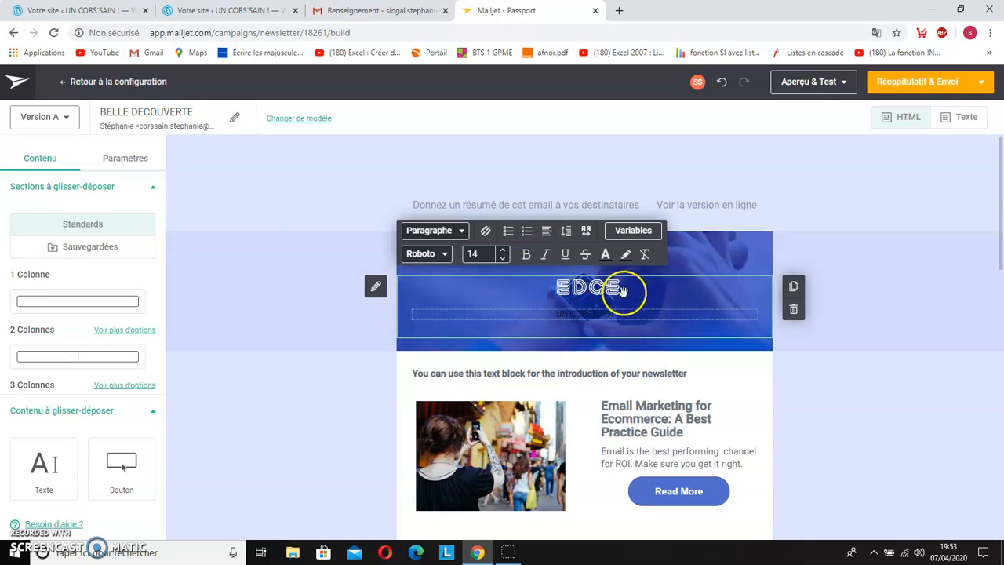
Step: Make the whole UN CORS'SAIN header title bold, with a capital U and a font size of 26
click(526, 254)
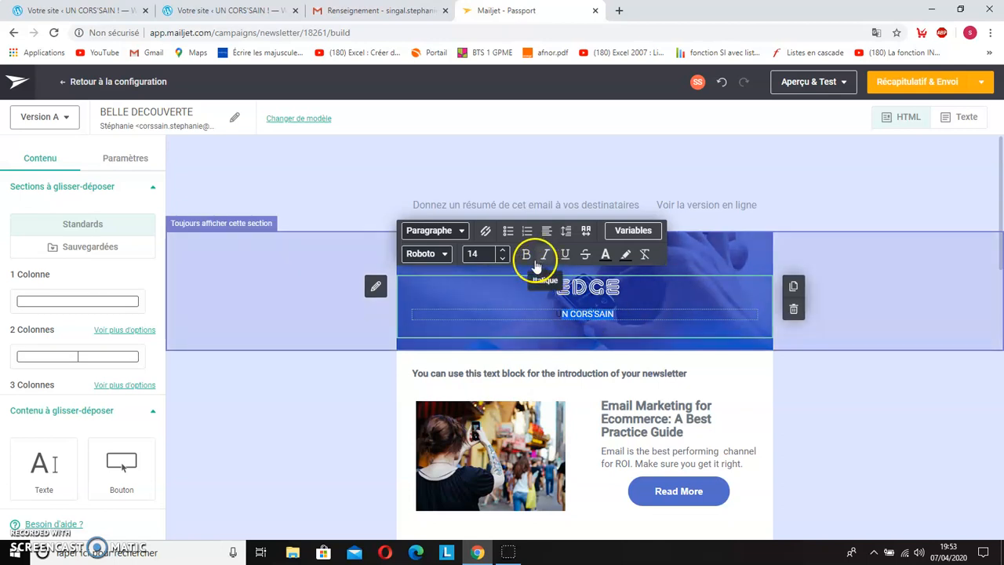
click(501, 249)
click(501, 250)
click(501, 250)
click(502, 250)
click(501, 251)
click(502, 251)
click(501, 251)
click(501, 250)
click(501, 251)
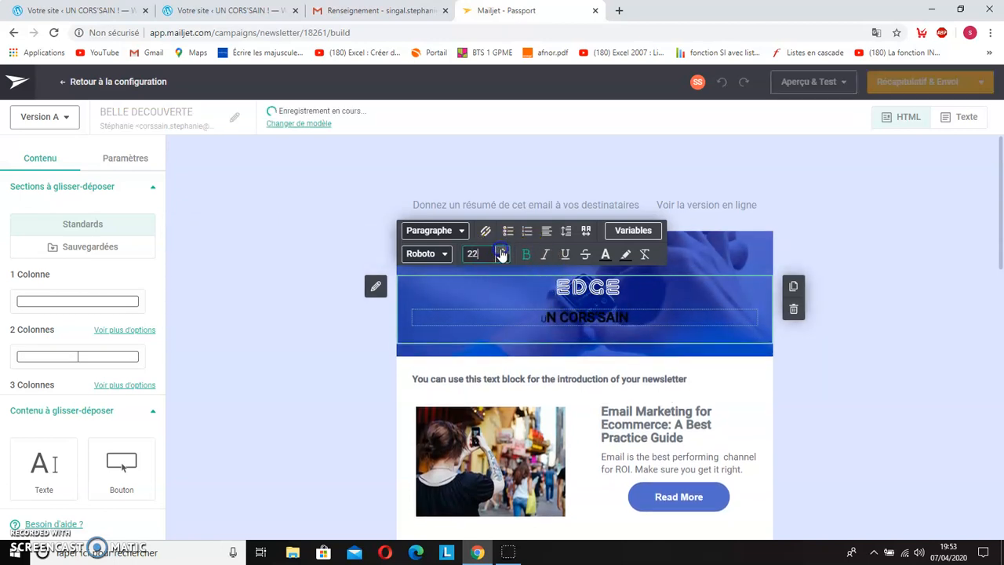
click(501, 251)
click(501, 250)
click(541, 323)
text(U)
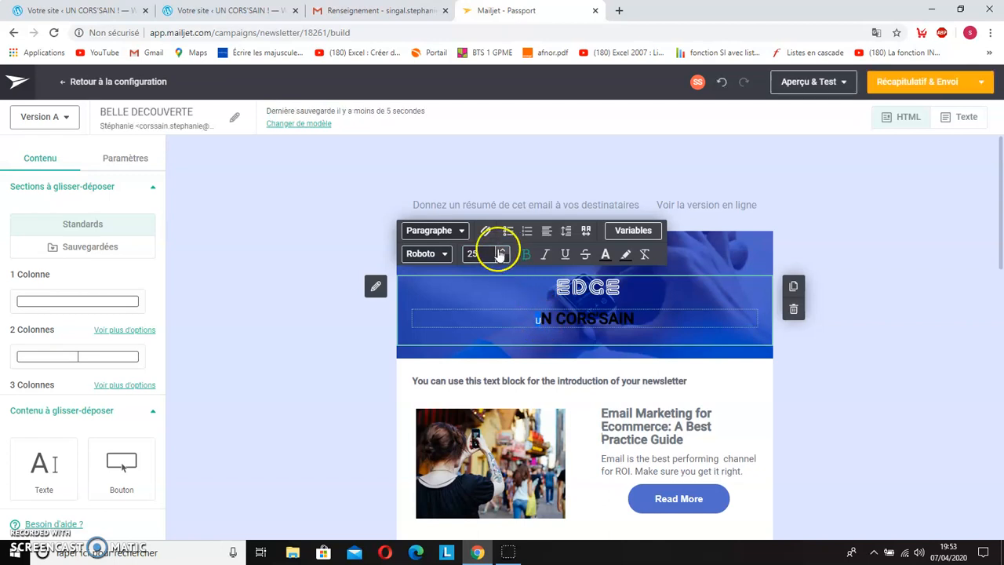
click(524, 253)
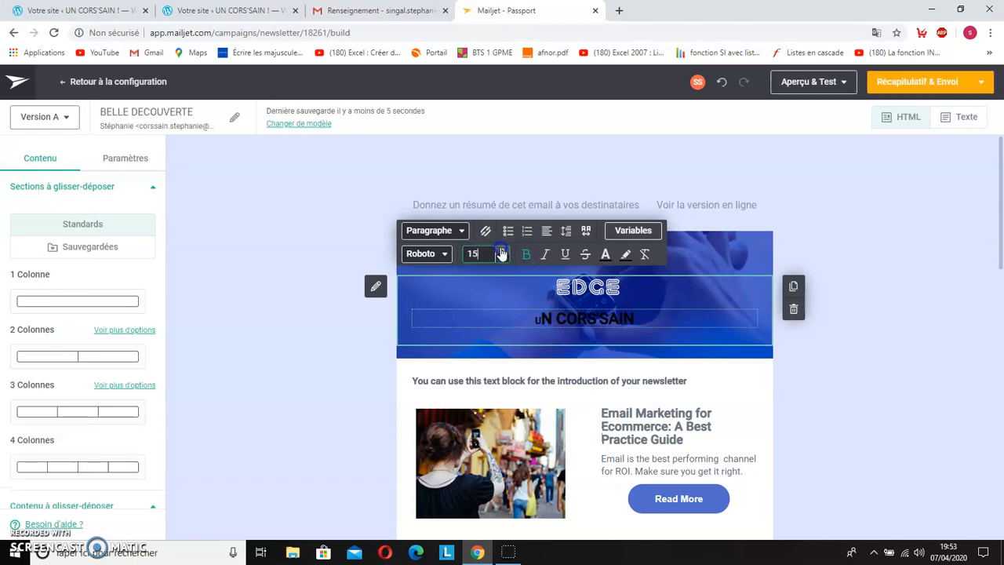
click(502, 253)
Step: Change the text color of the UN CORS'SAIN header title to red
click(518, 320)
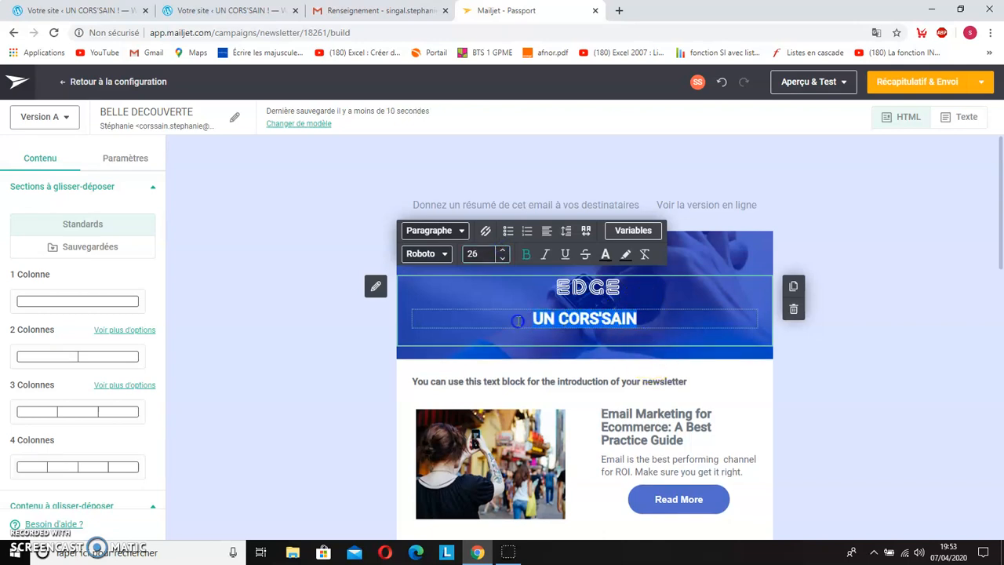
click(605, 255)
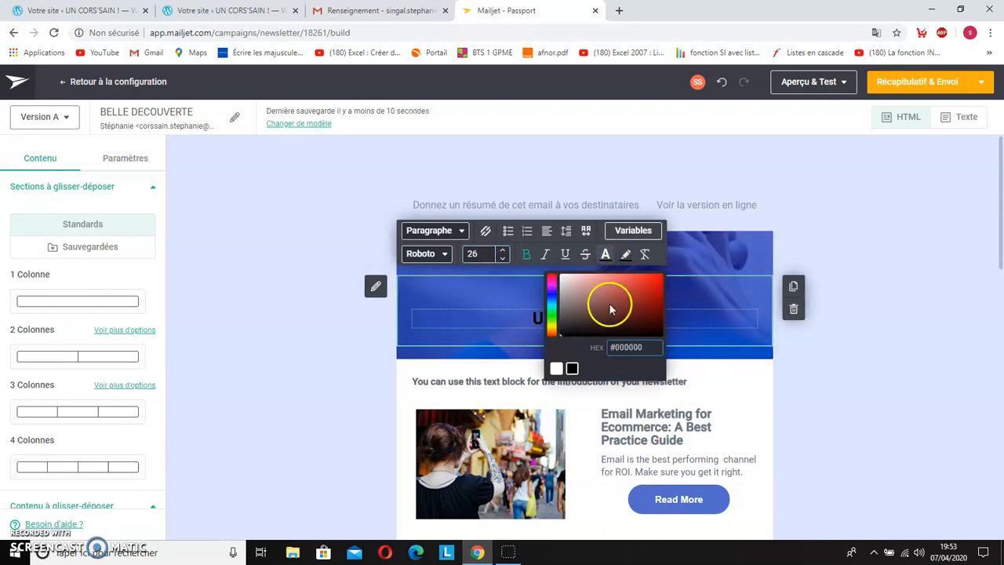
click(646, 288)
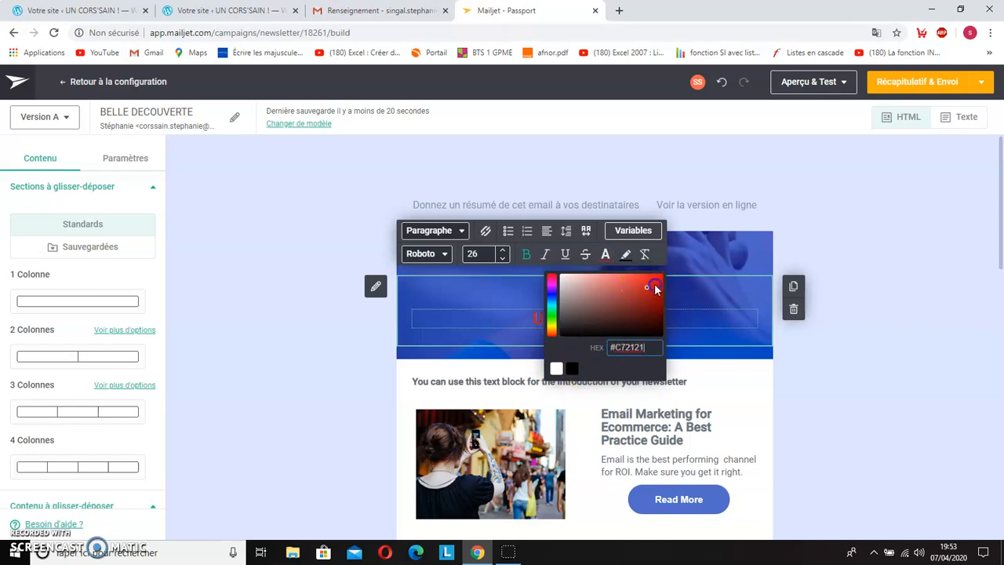
click(672, 306)
click(641, 317)
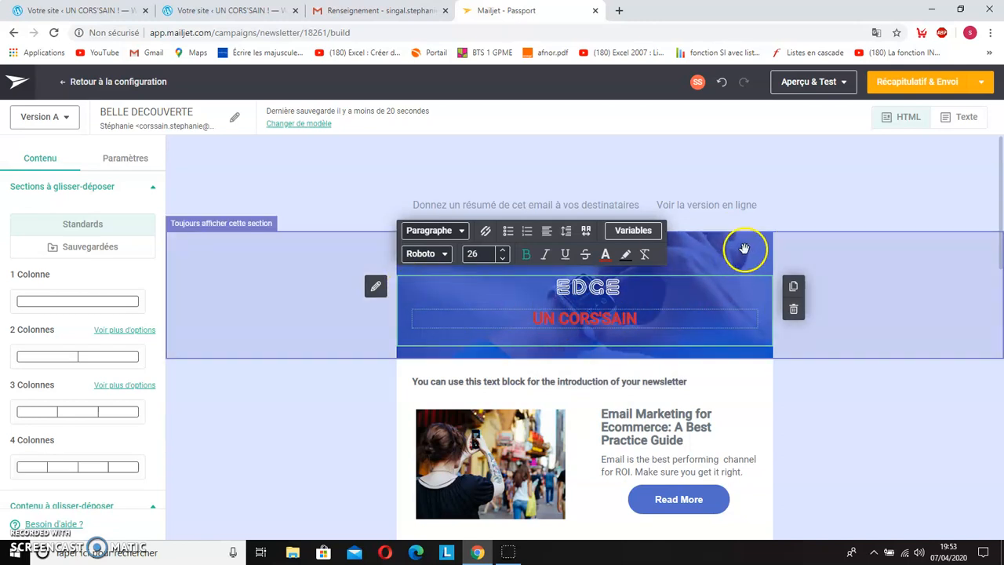
Step: Give the header title's text block a solid purple background color, #b517b5
click(377, 289)
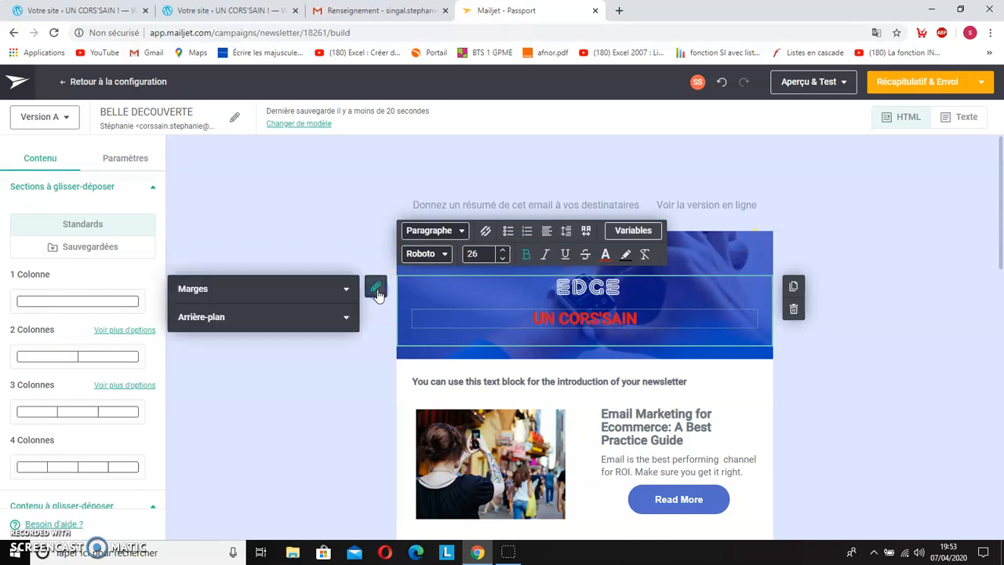
click(237, 320)
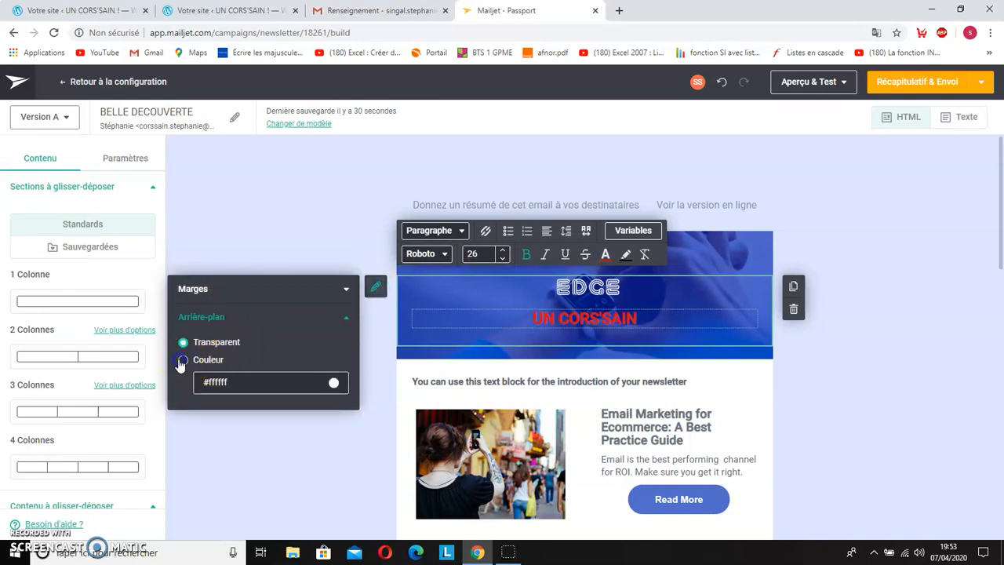
click(182, 361)
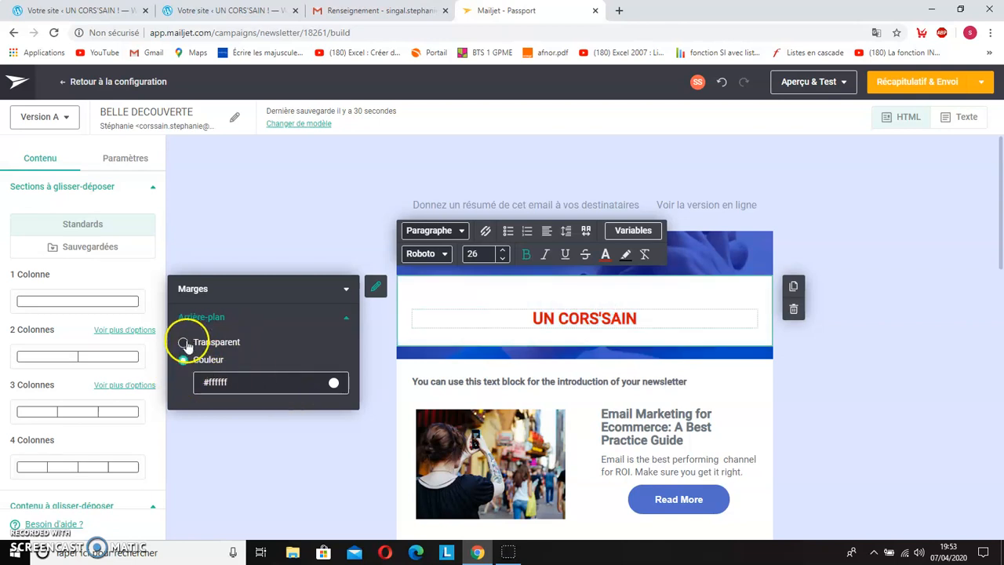
click(334, 384)
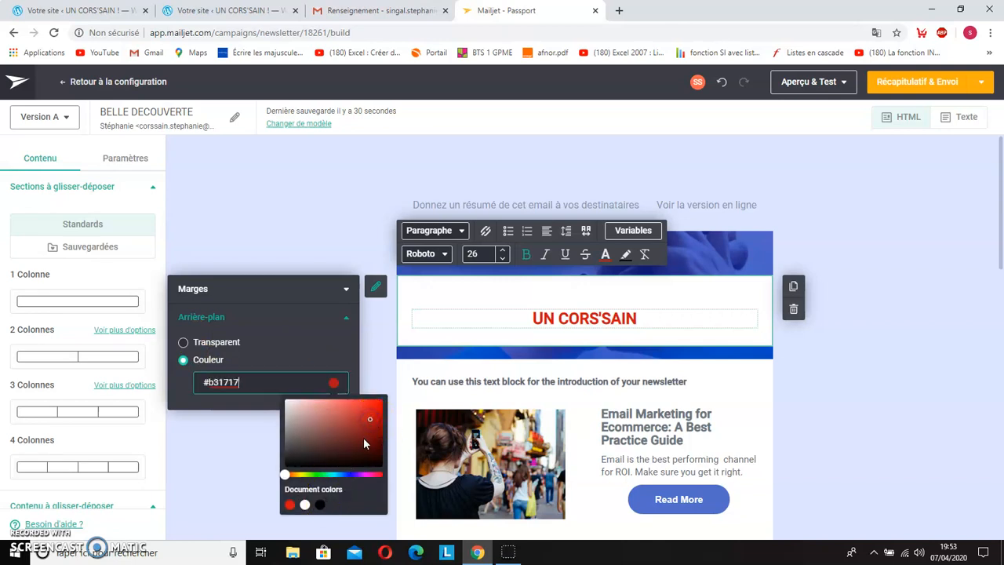
click(366, 475)
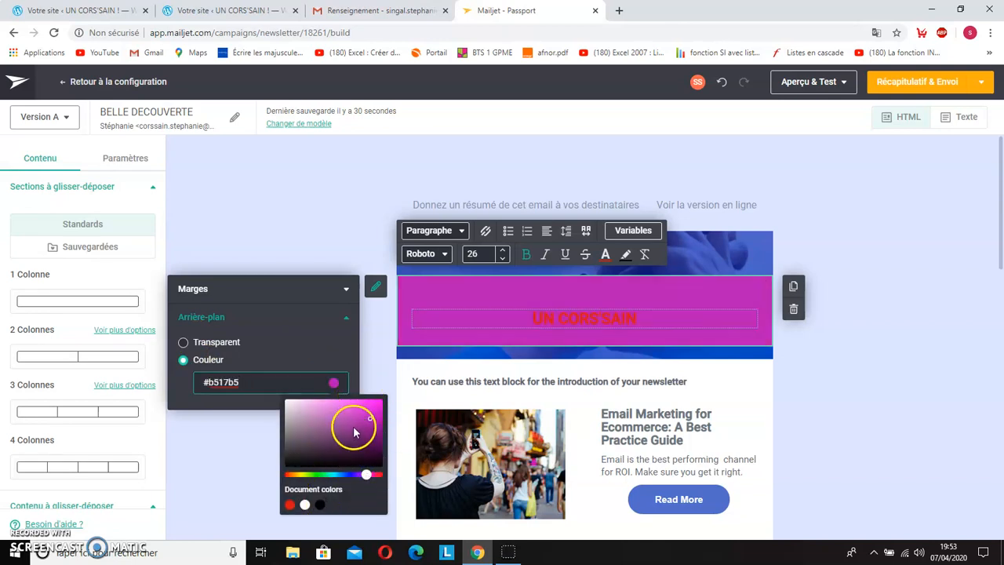
click(212, 421)
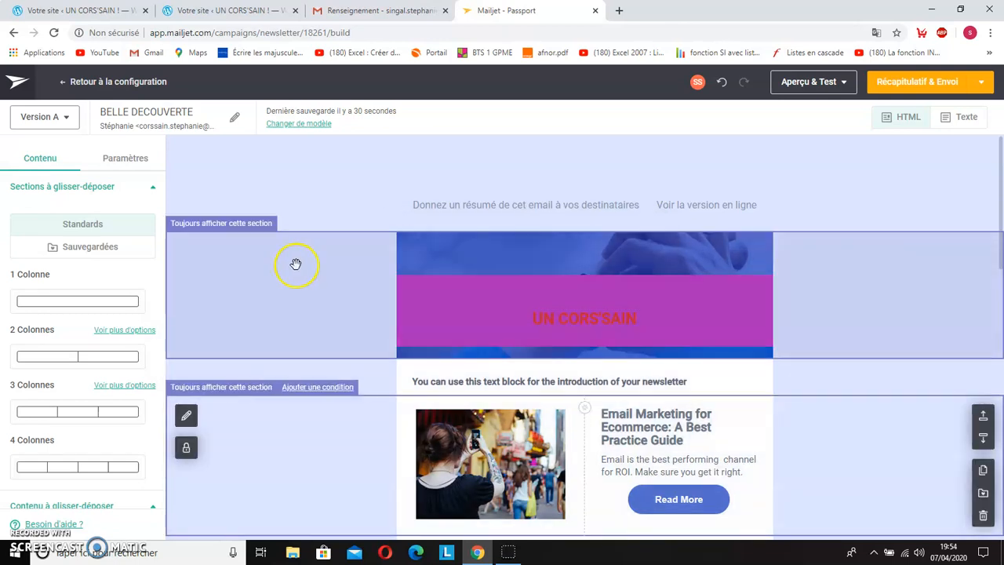
Step: Open the header section's background settings and start replacing its background image with a file from the computer
click(437, 295)
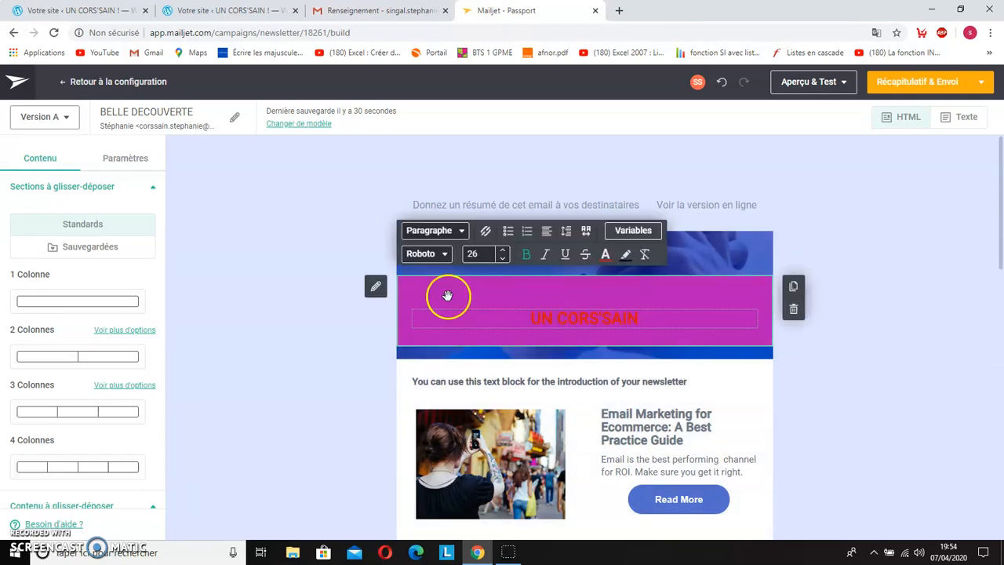
click(711, 248)
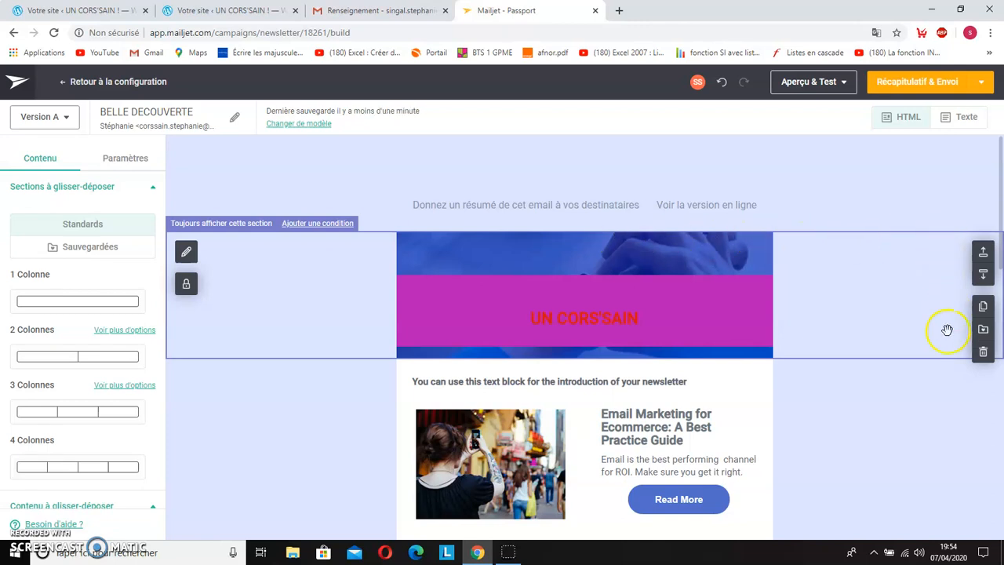
click(187, 251)
click(306, 351)
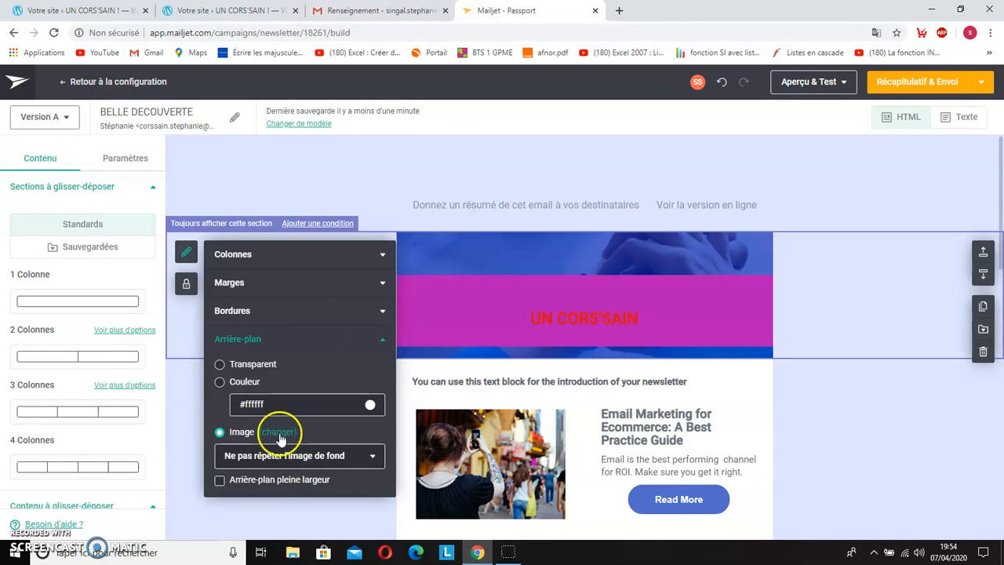
click(278, 432)
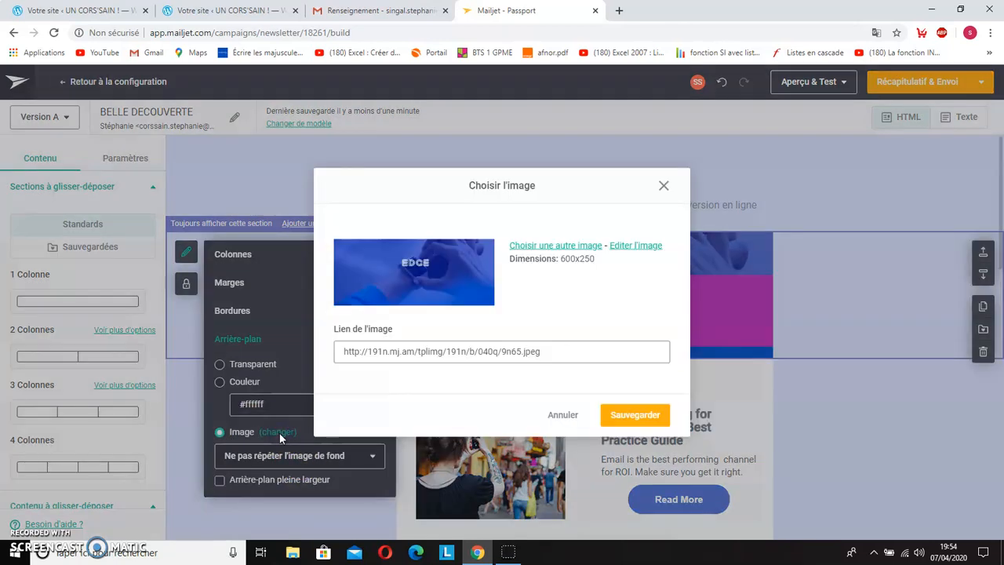
click(575, 248)
click(510, 333)
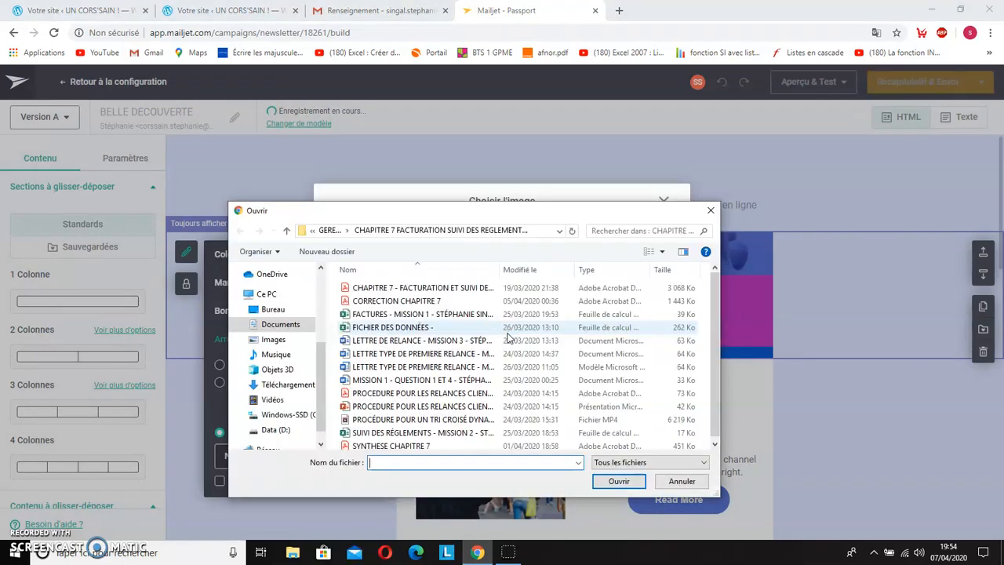
Step: Set the cropped-lolo image from Documents, COMMUNICATION, LES MEDIAS SOCIAUX, PHOTOS as the header section's background image
click(328, 229)
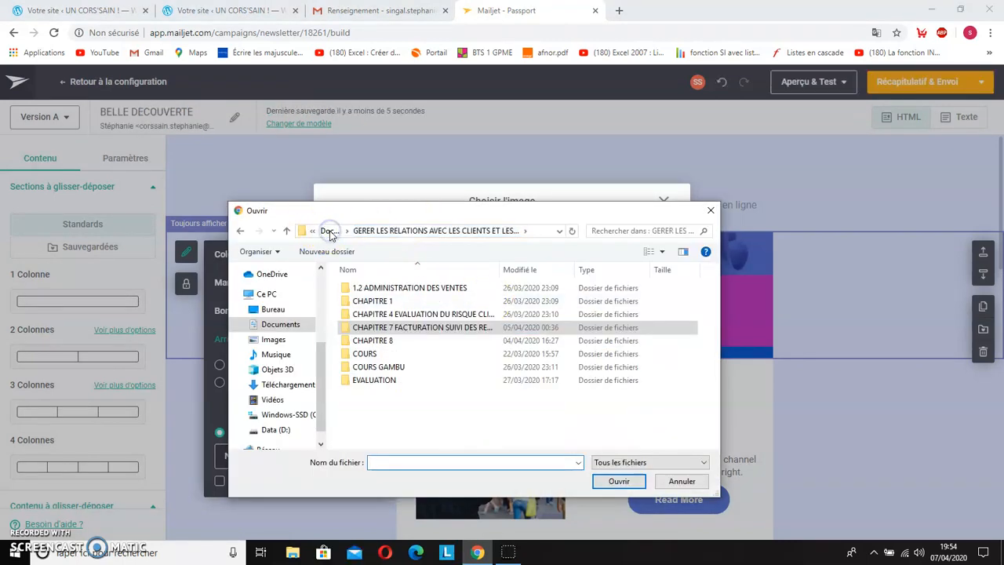
click(327, 230)
double_click(400, 328)
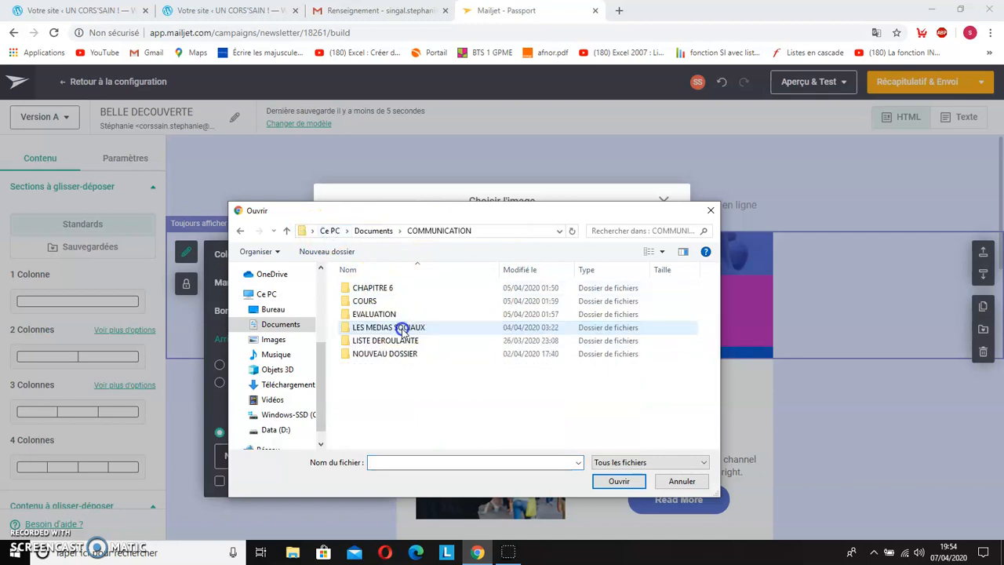
double_click(402, 329)
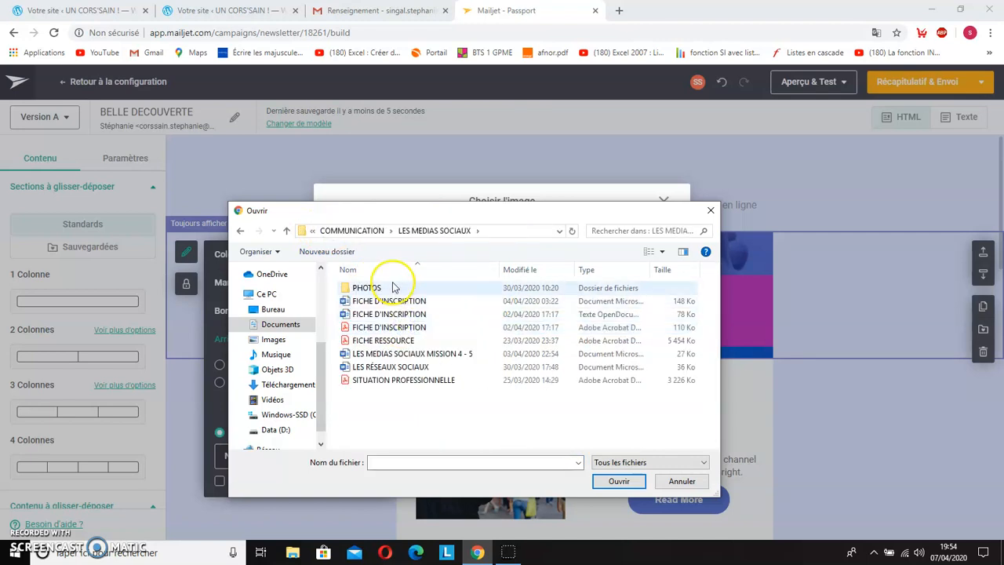
double_click(393, 288)
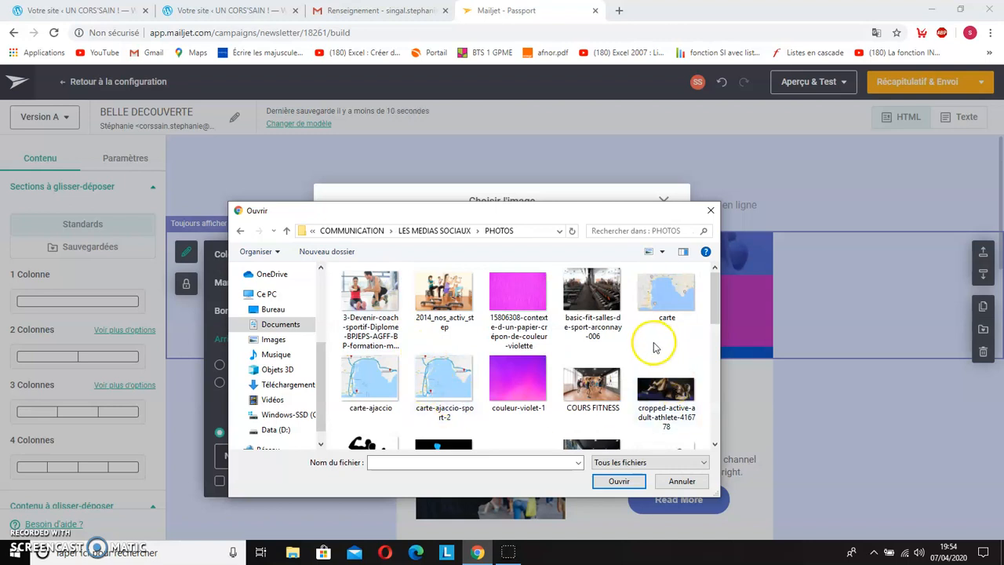
scroll(461, 407, down, 3)
scroll(461, 408, up, 2)
click(444, 292)
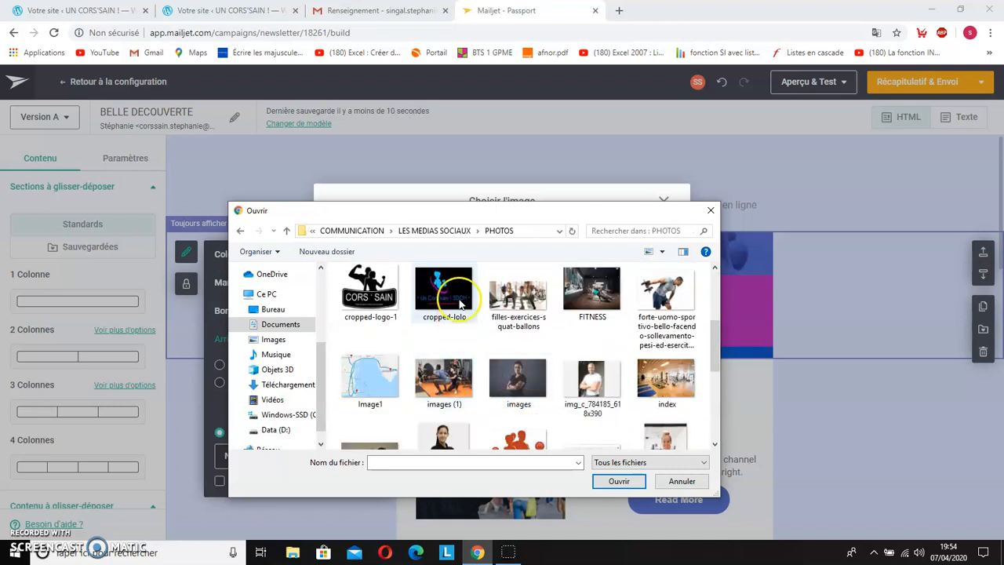
click(618, 480)
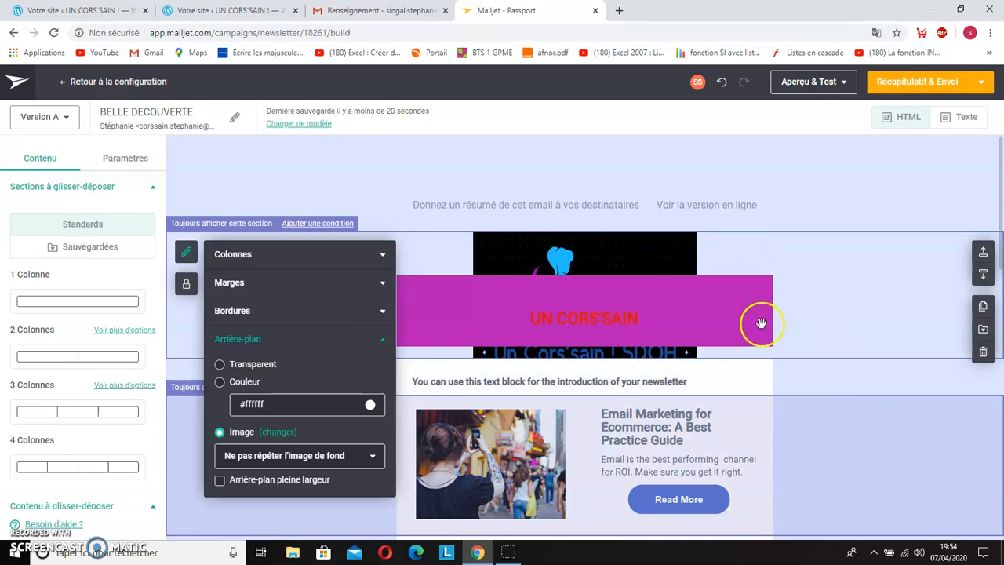
Step: Switch the header section's background to transparent and back to the logo image, and close the section settings
click(218, 382)
click(263, 403)
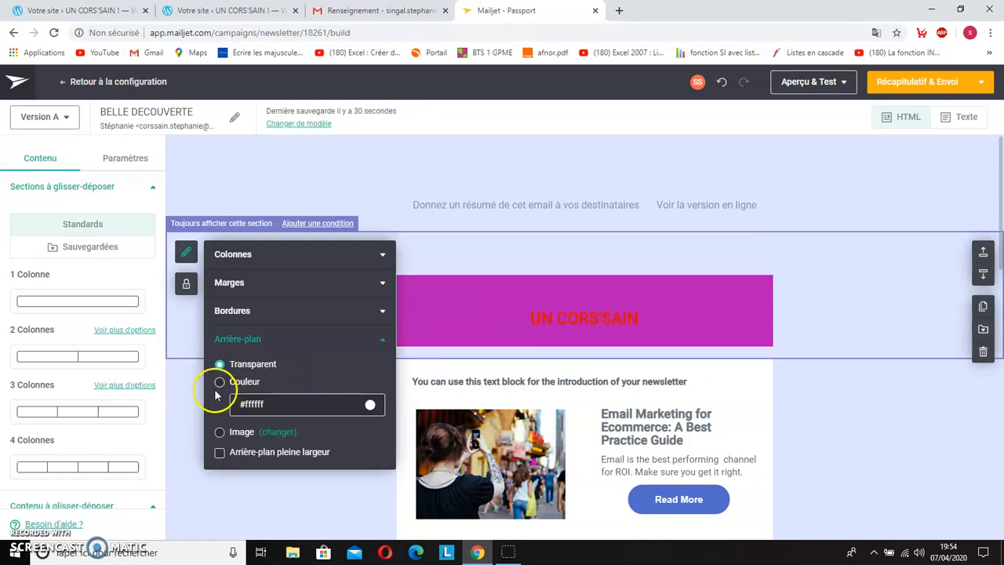
click(219, 433)
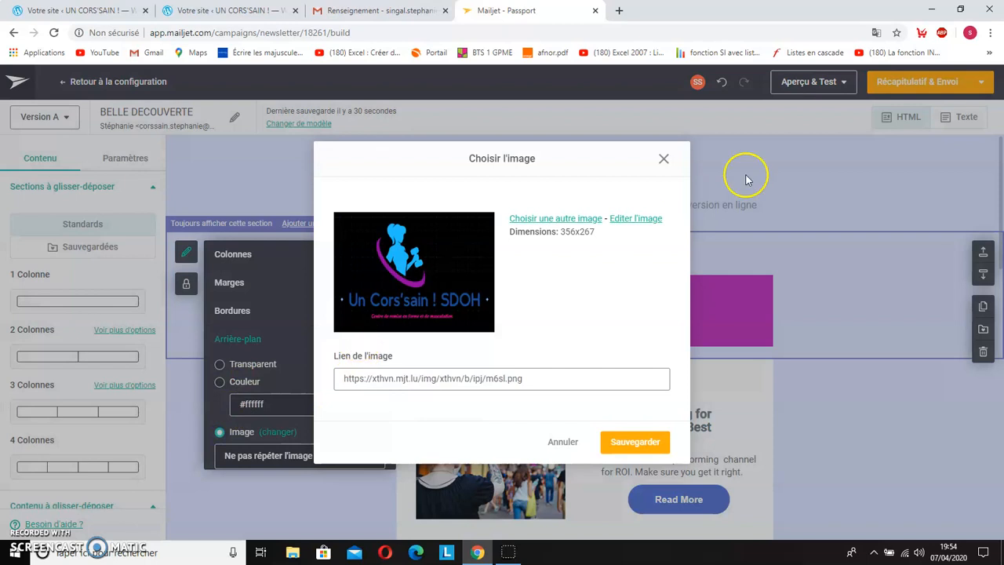
click(651, 443)
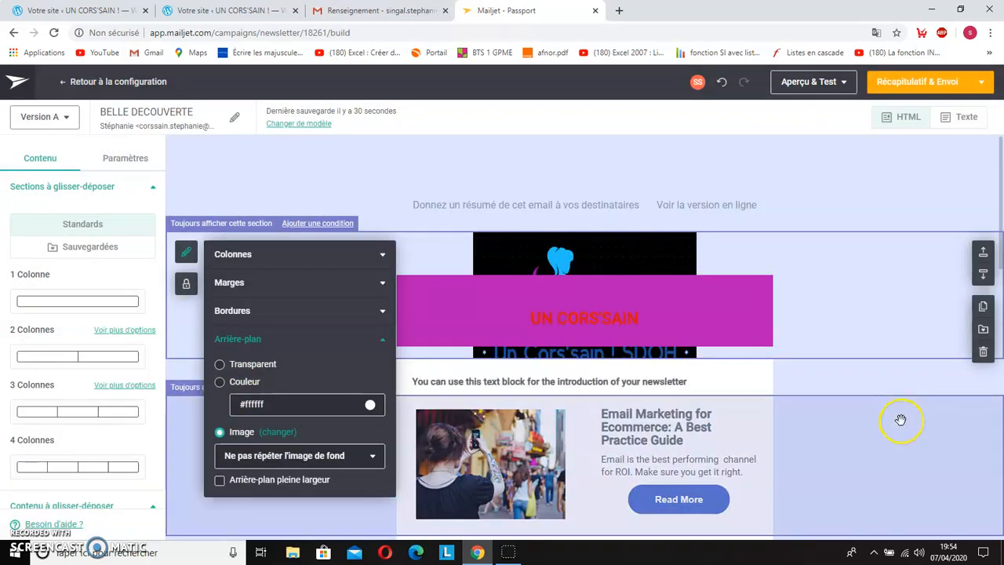
click(895, 424)
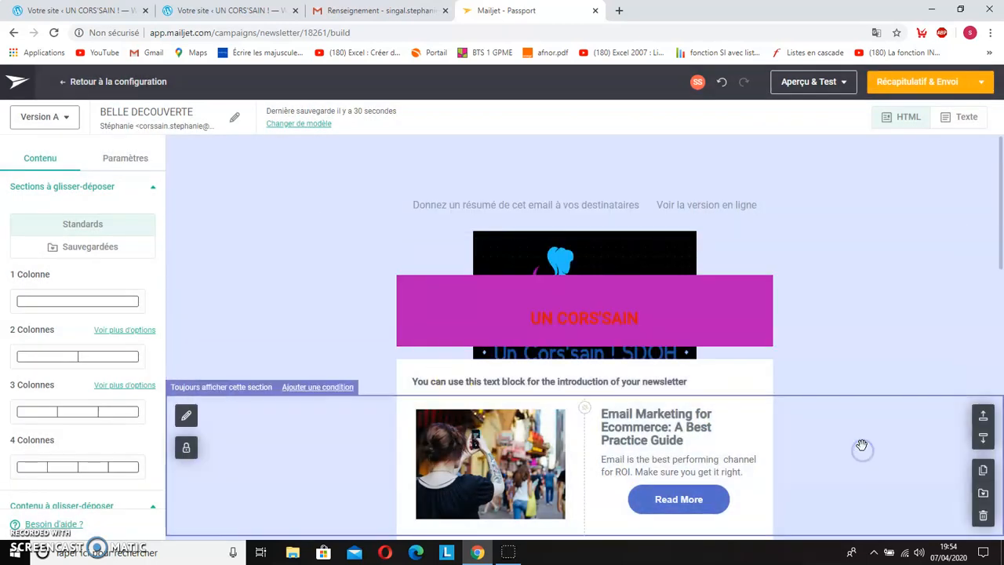
Step: Delete the Read More button from the first article, Email Marketing for Ecommerce
scroll(863, 446, down, 3)
scroll(730, 267, up, 1)
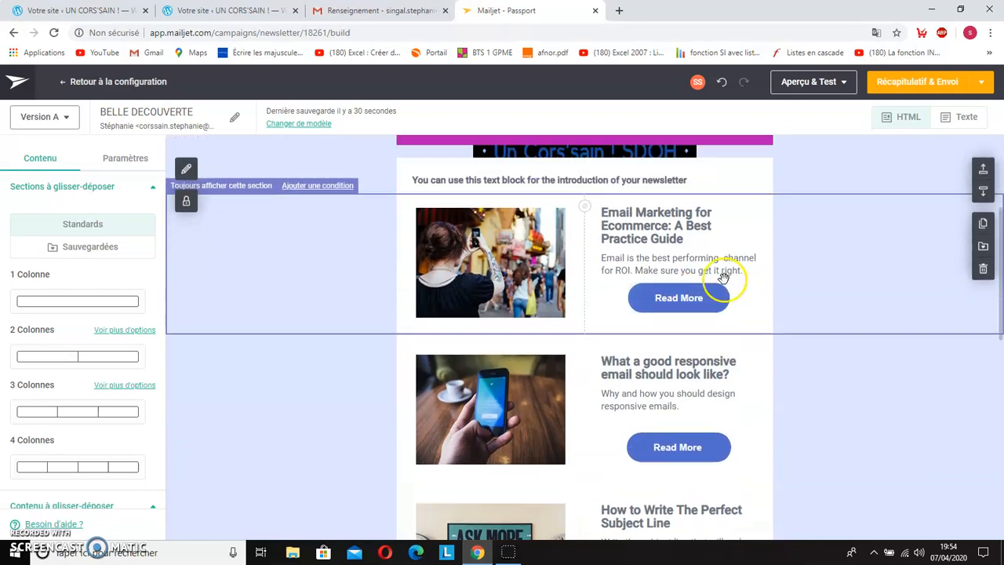
click(714, 313)
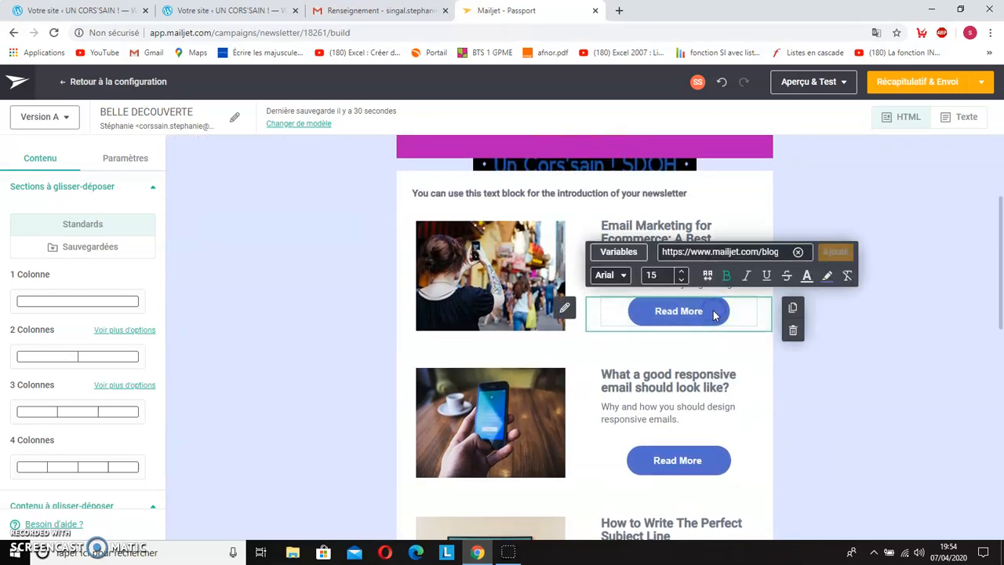
click(794, 331)
click(765, 331)
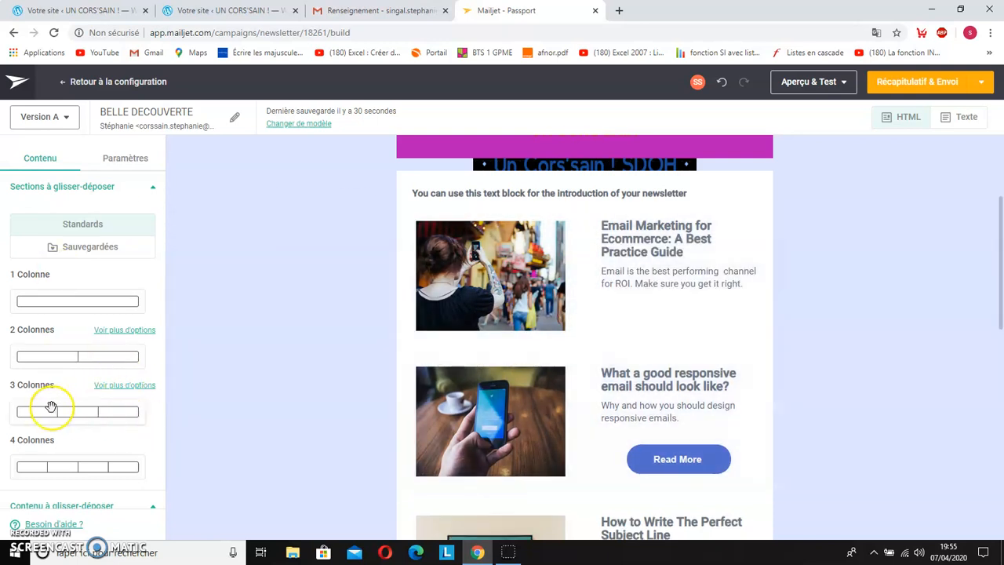
Step: Add a new button under the first article's text and label it SITE WEB UN CORS'SAIN
scroll(50, 408, down, 5)
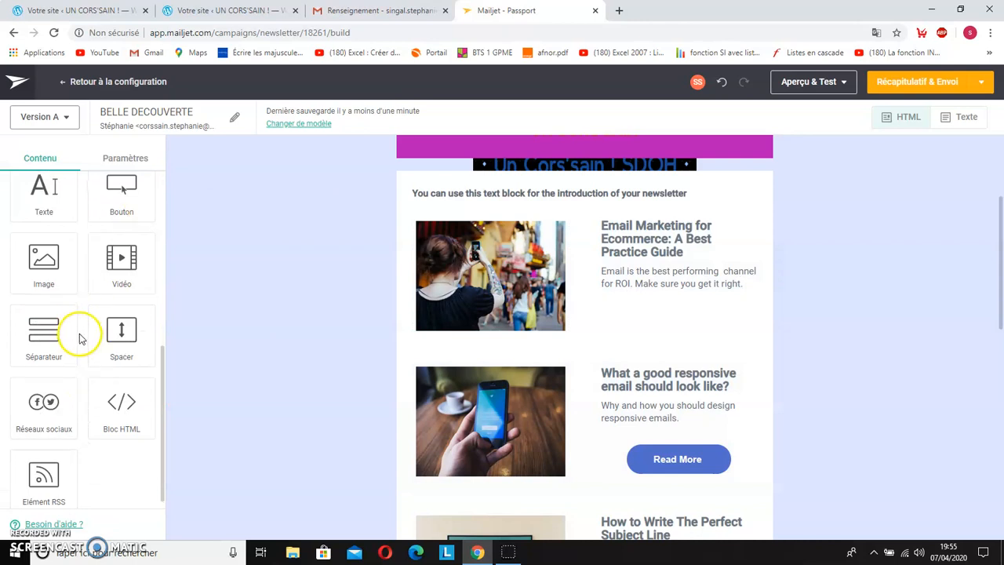
scroll(78, 336, up, 2)
drag(124, 310, 657, 311)
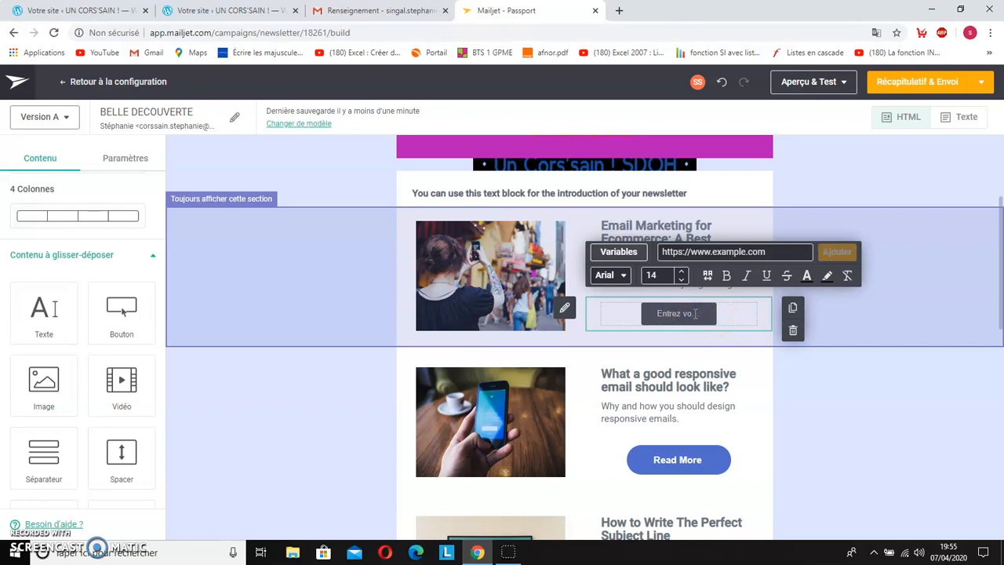
text(SITE WEB UN CORS)
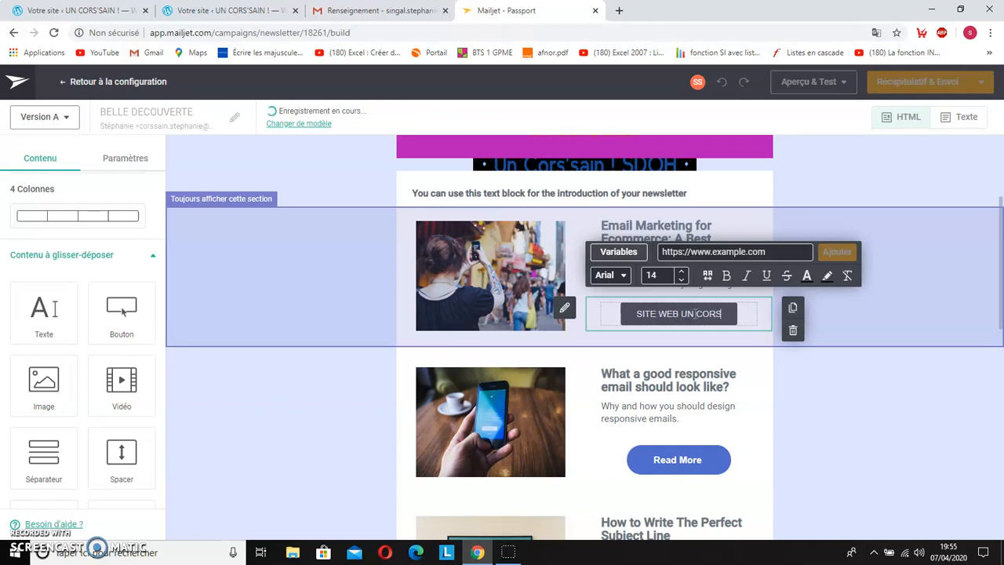
text('SAIN)
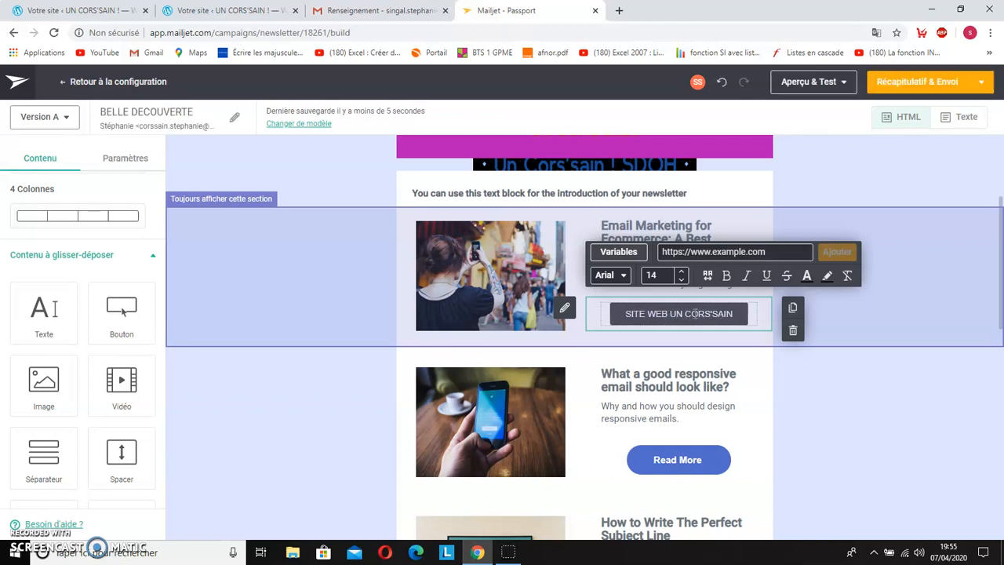
click(709, 313)
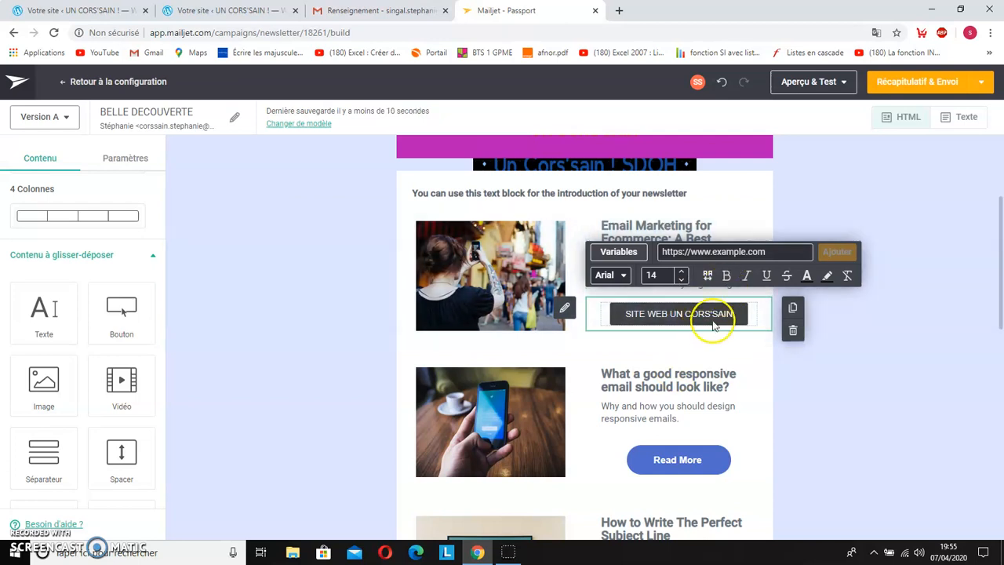
Step: Switch to the WordPress site and copy its link address for the new button's URL
click(771, 251)
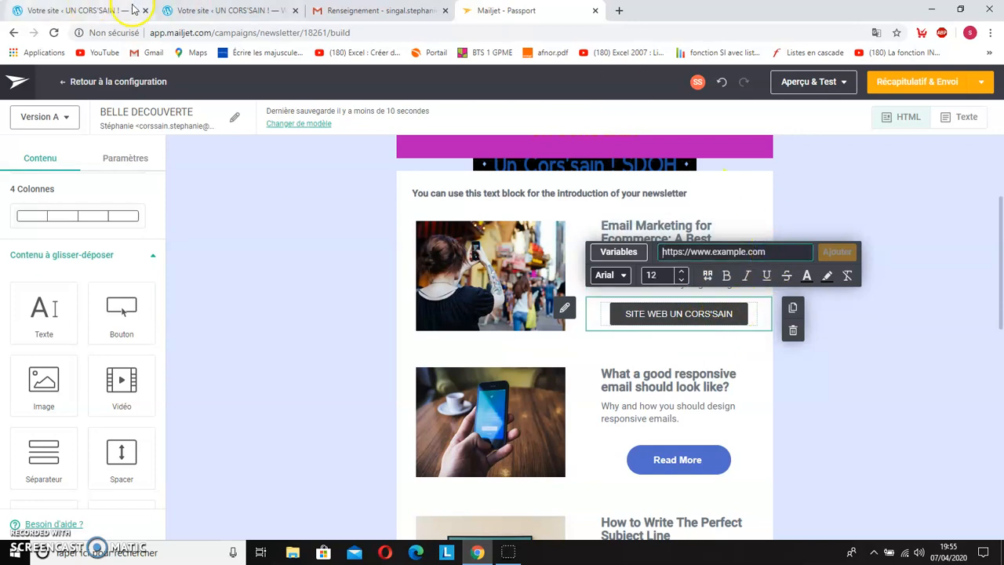
click(105, 10)
click(103, 123)
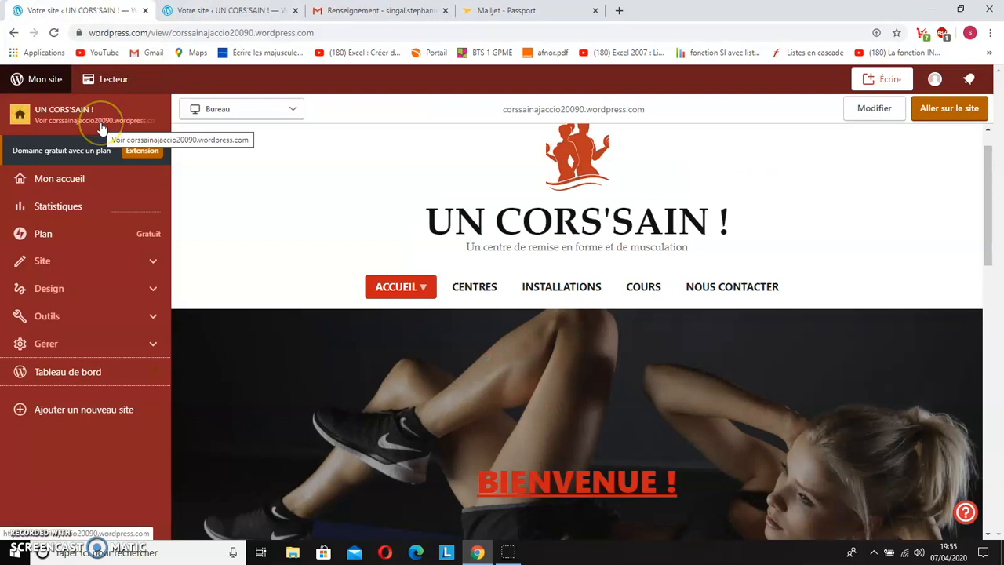
right_click(101, 126)
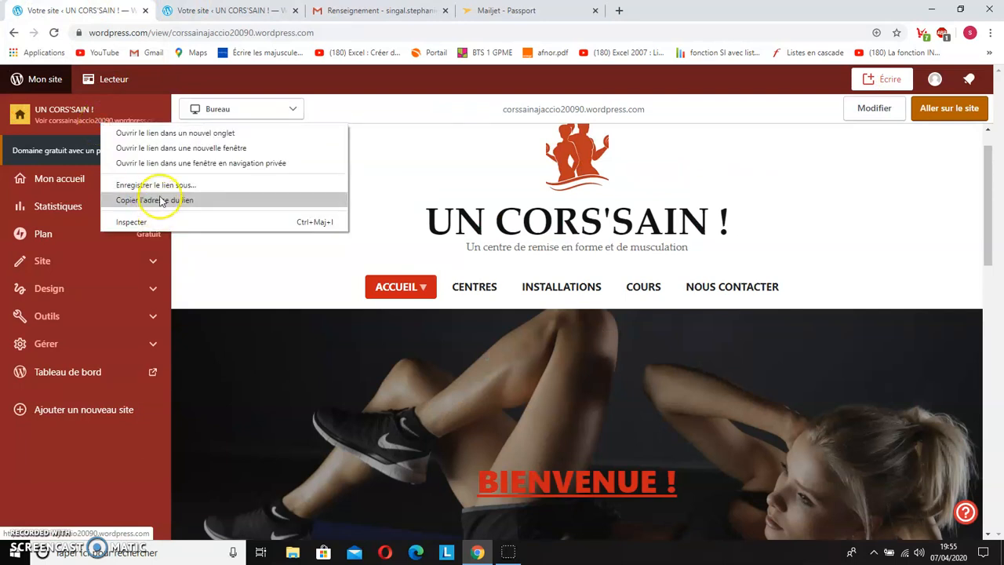
click(164, 201)
Step: Back in Mailjet, set the SITE WEB UN CORS'SAIN button's link to the copied corssainajaccio20090.wordpress.com address
click(517, 10)
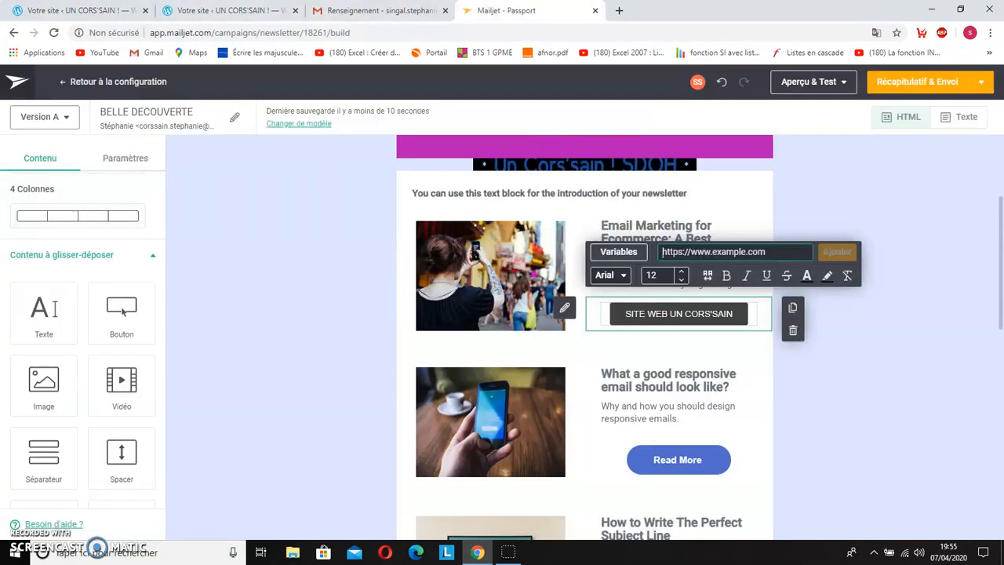
right_click(689, 251)
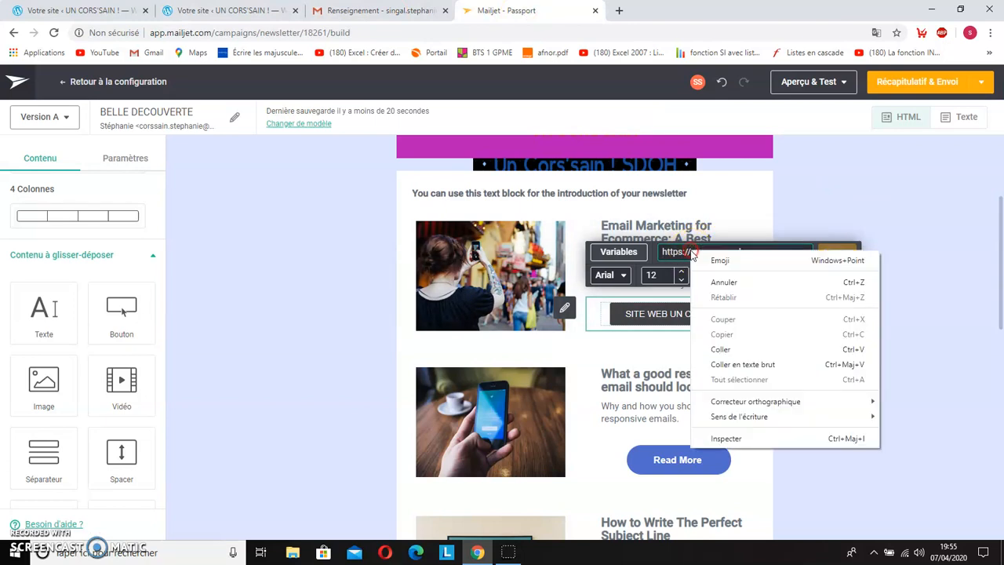
click(767, 355)
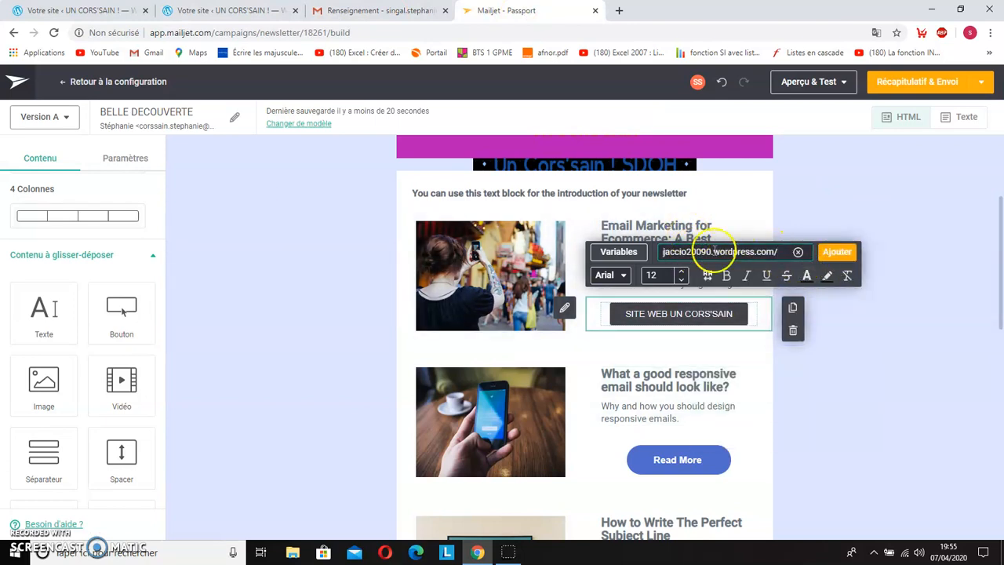
click(846, 260)
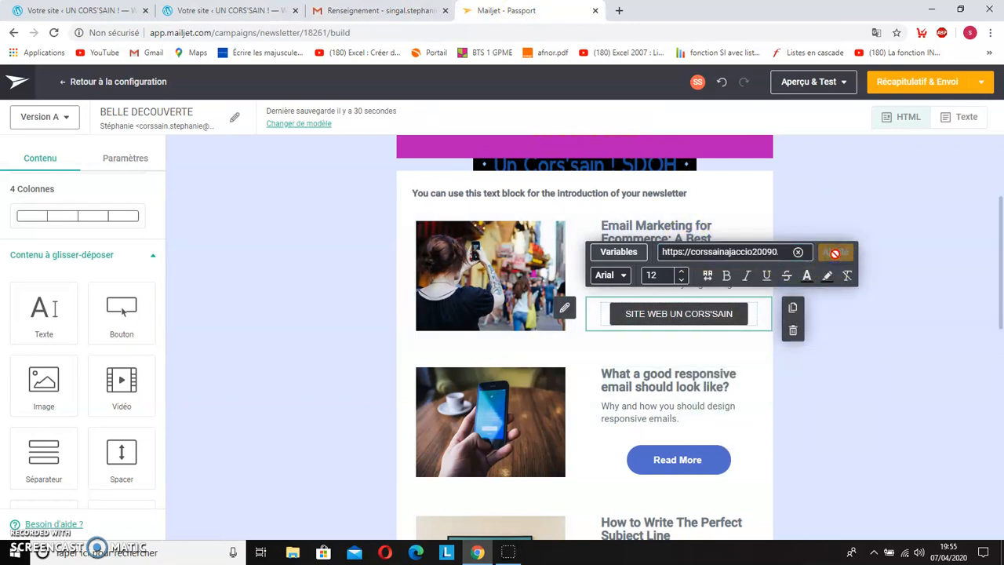
Step: Look through the remaining article texts, images, blog banner and footer, and return to the email's header
click(748, 400)
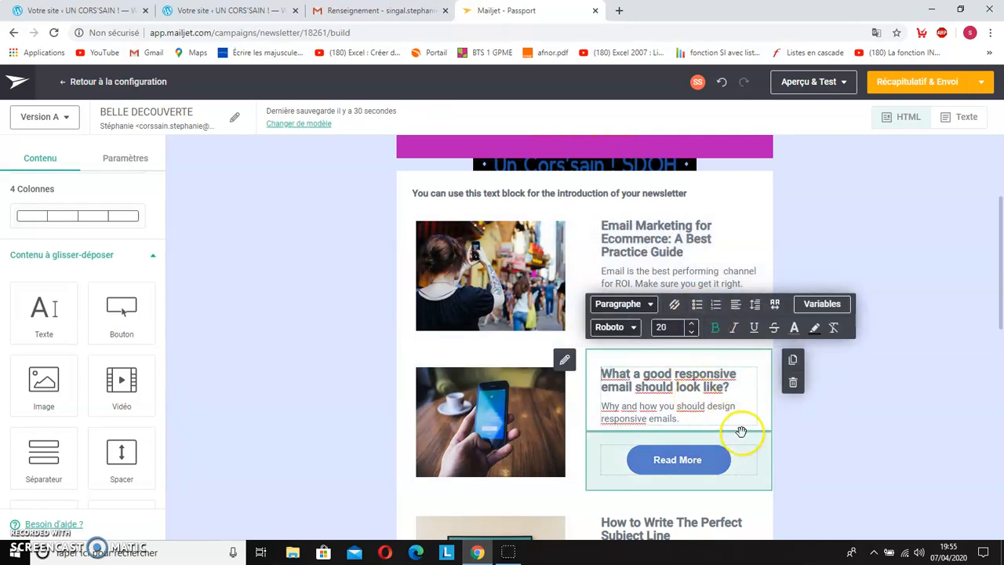
scroll(741, 429, down, 2)
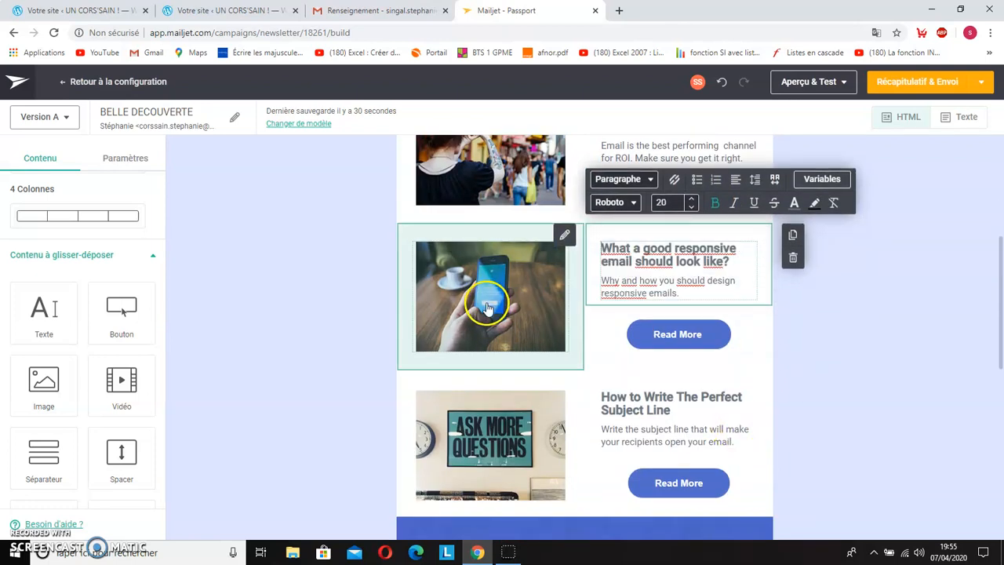
click(487, 306)
scroll(487, 306, down, 1)
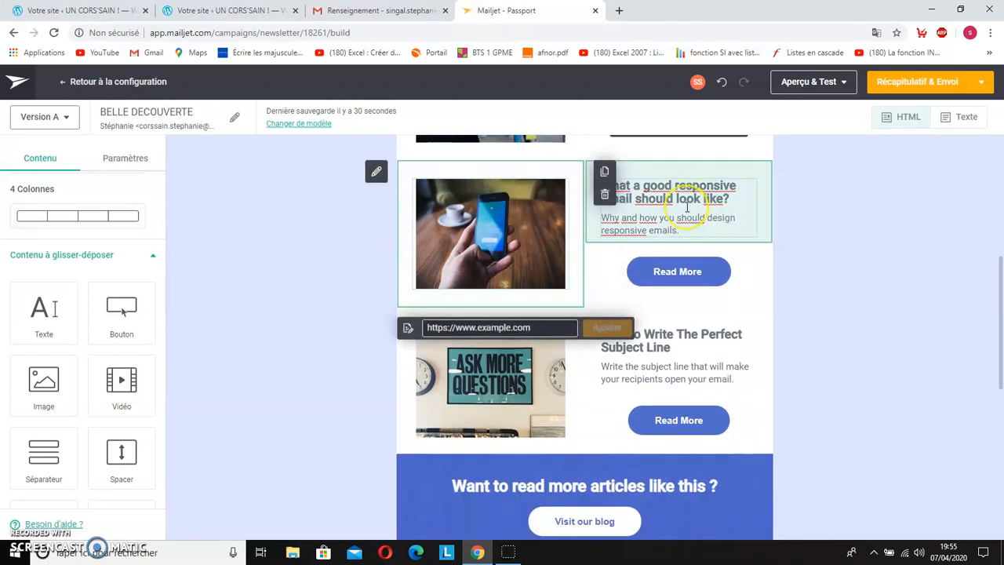
scroll(687, 205, down, 1)
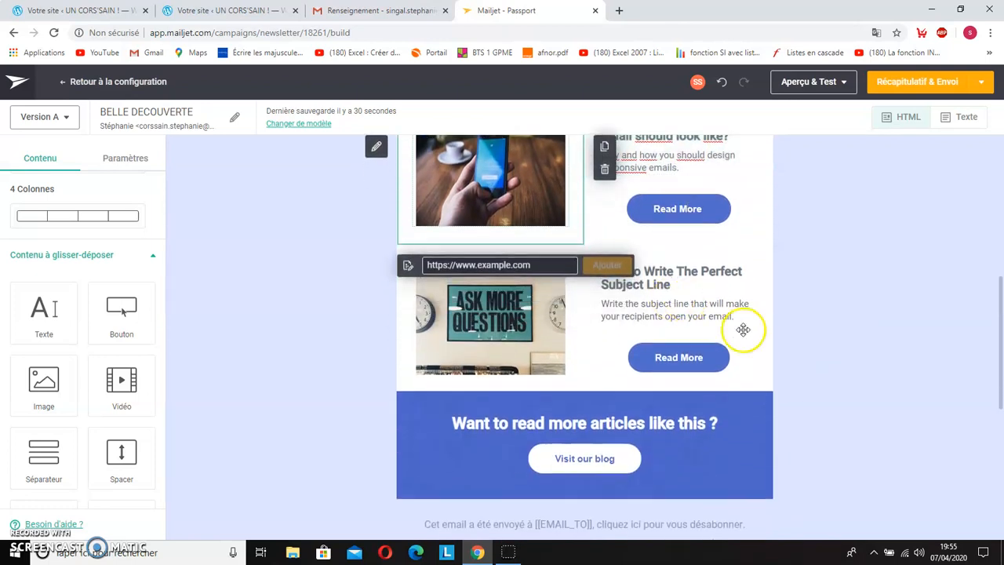
click(495, 342)
scroll(493, 340, down, 4)
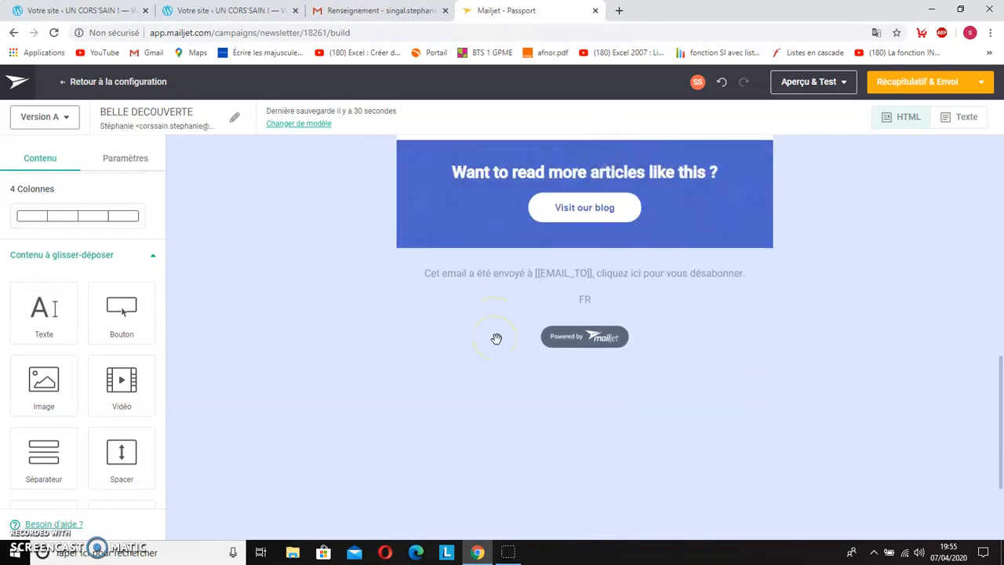
scroll(497, 322, up, 4)
scroll(496, 318, up, 6)
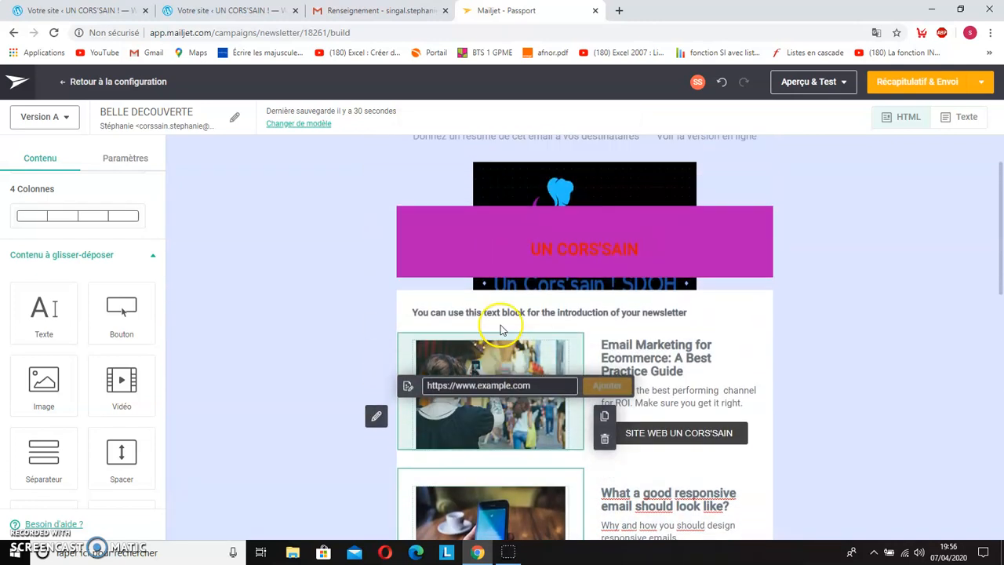
scroll(654, 376, down, 3)
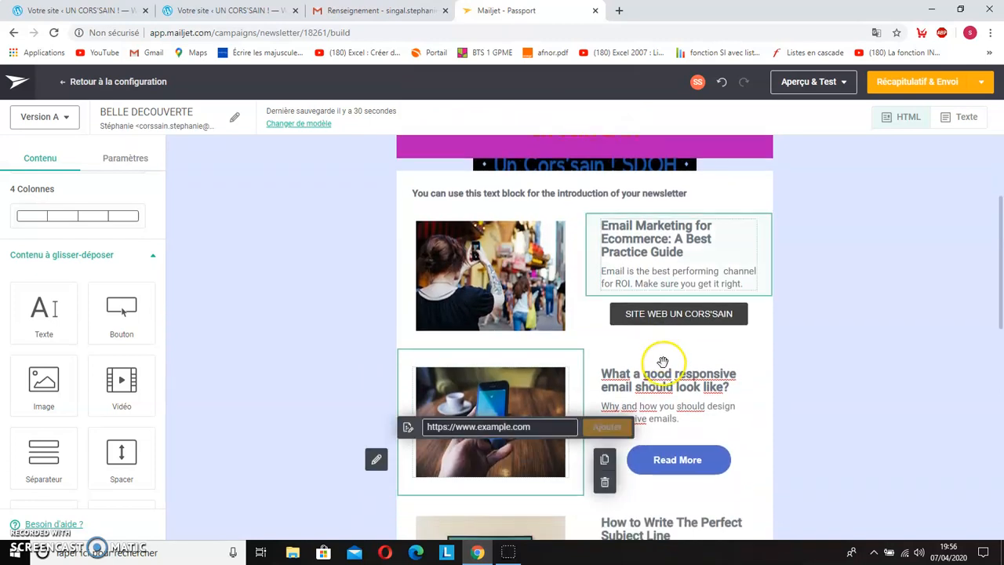
scroll(715, 419, up, 3)
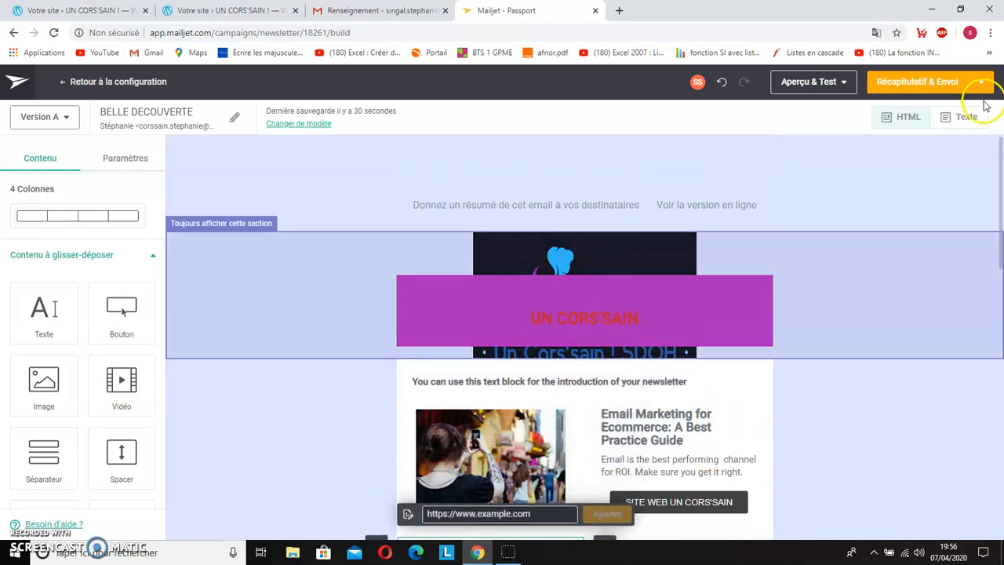
Step: Proceed to Récapitulatif & Envoi and review the campaign's subject, sender and email content down to the contact list
click(982, 83)
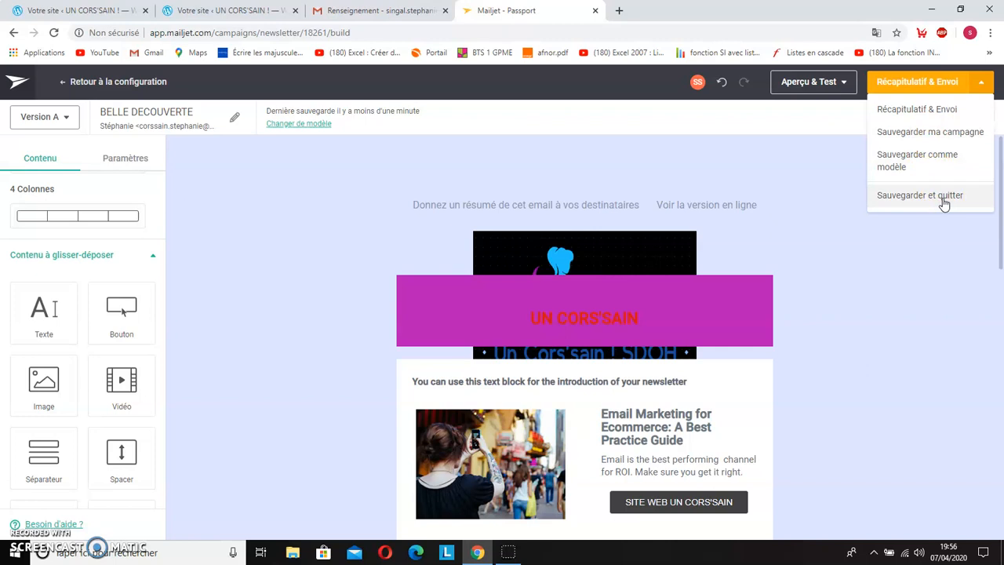
click(932, 107)
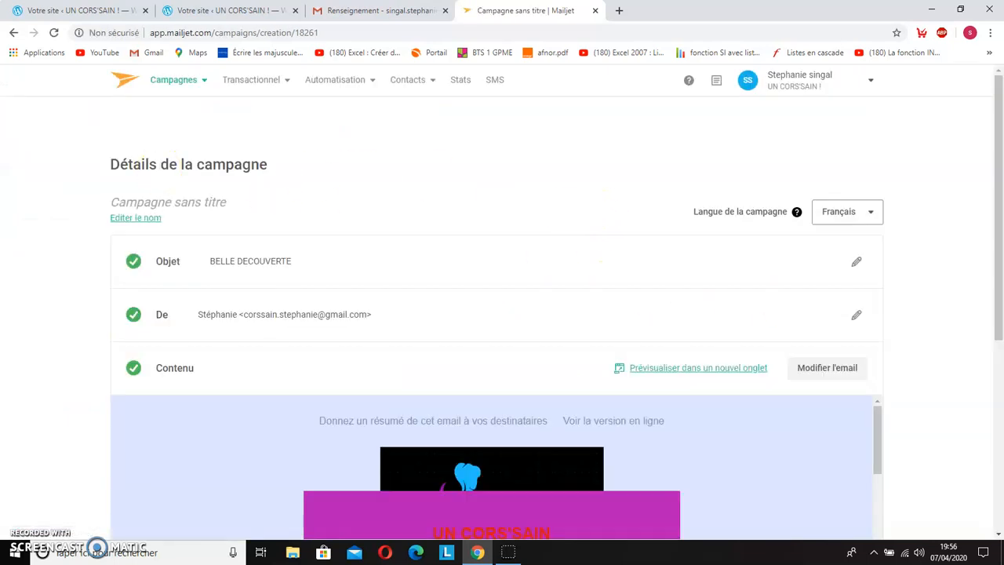
scroll(54, 182, down, 2)
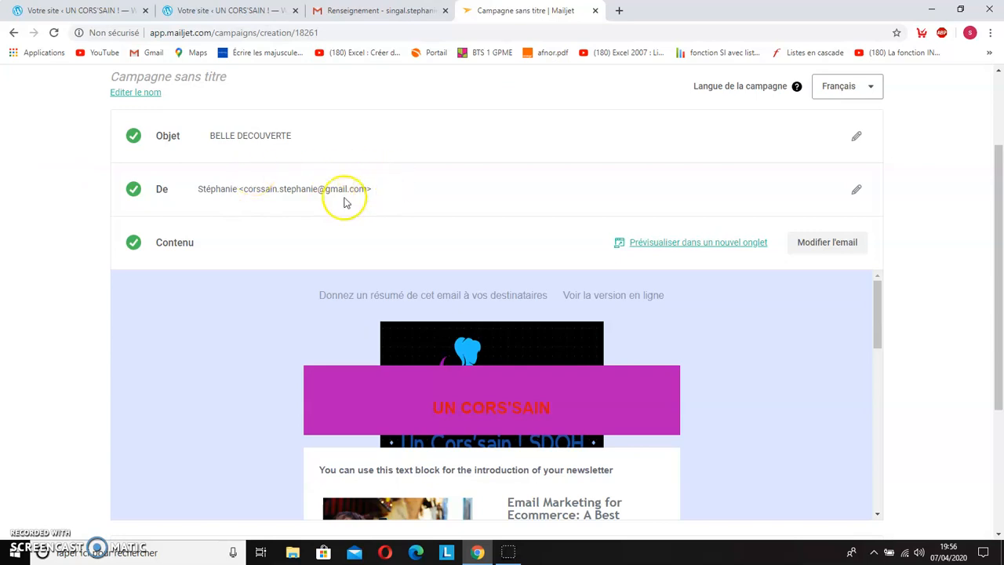
scroll(55, 243, down, 1)
scroll(800, 399, down, 3)
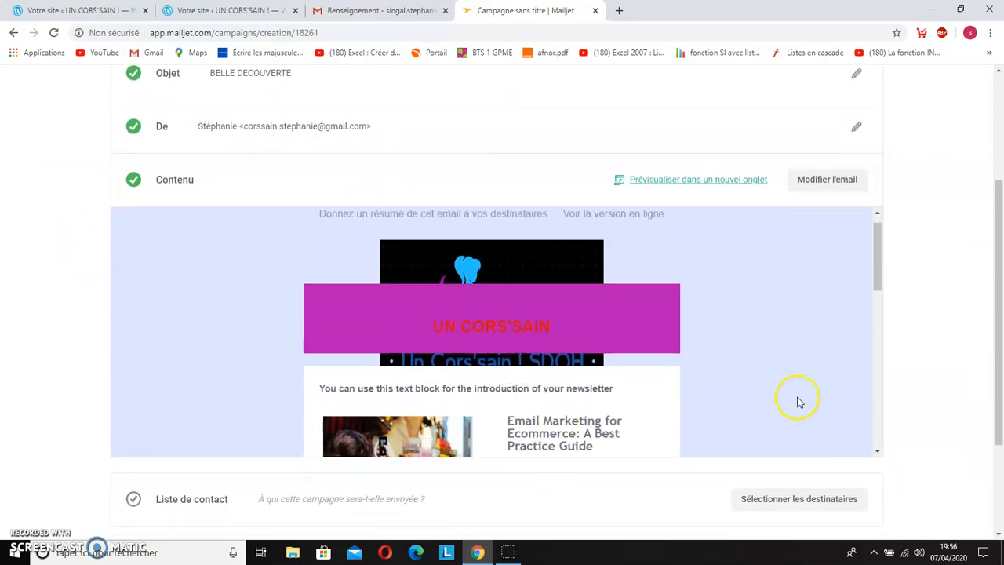
scroll(501, 314, down, 2)
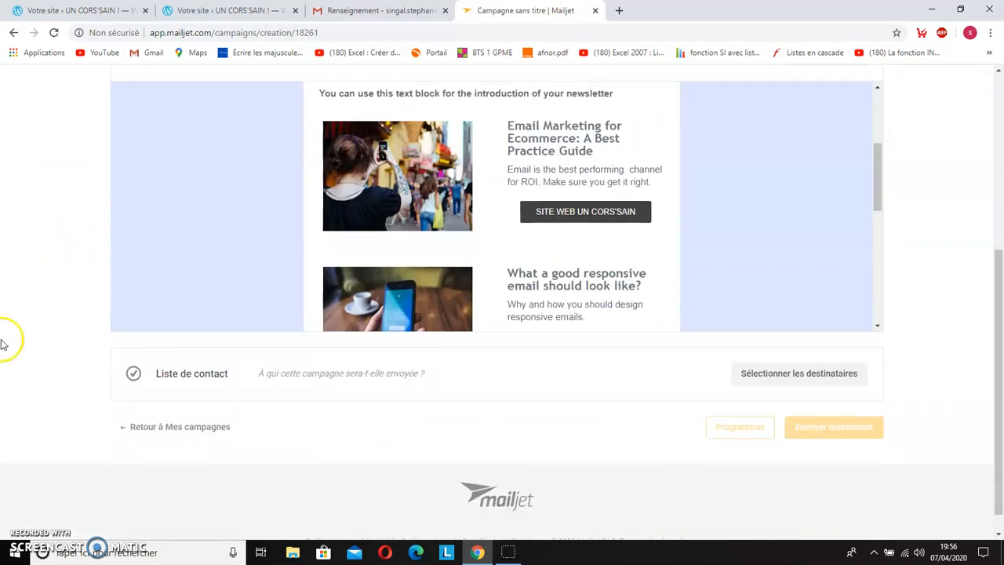
scroll(2, 342, down, 1)
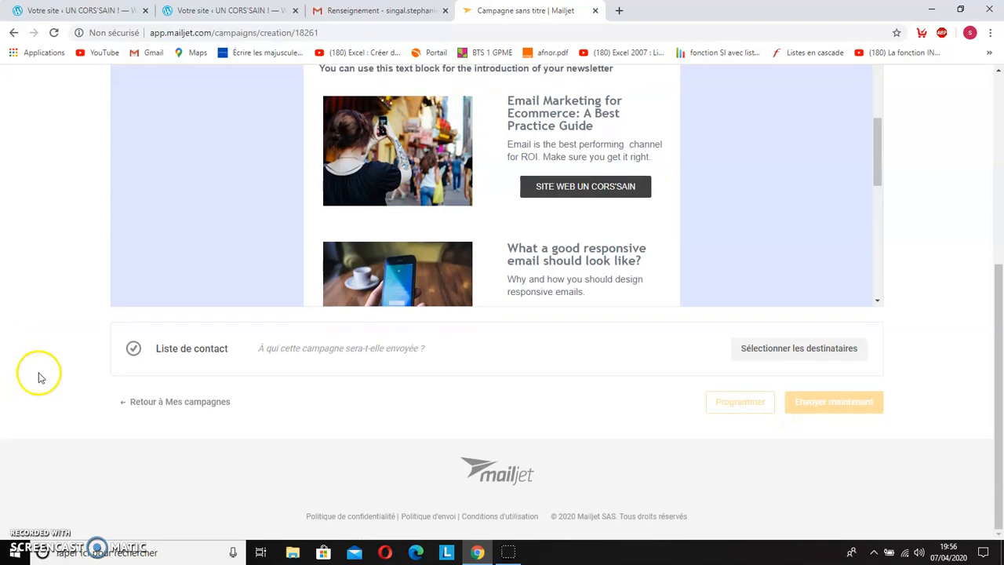
Step: Choose the first existing contact list as the campaign's recipients and save the selection
click(798, 353)
scroll(43, 343, down, 1)
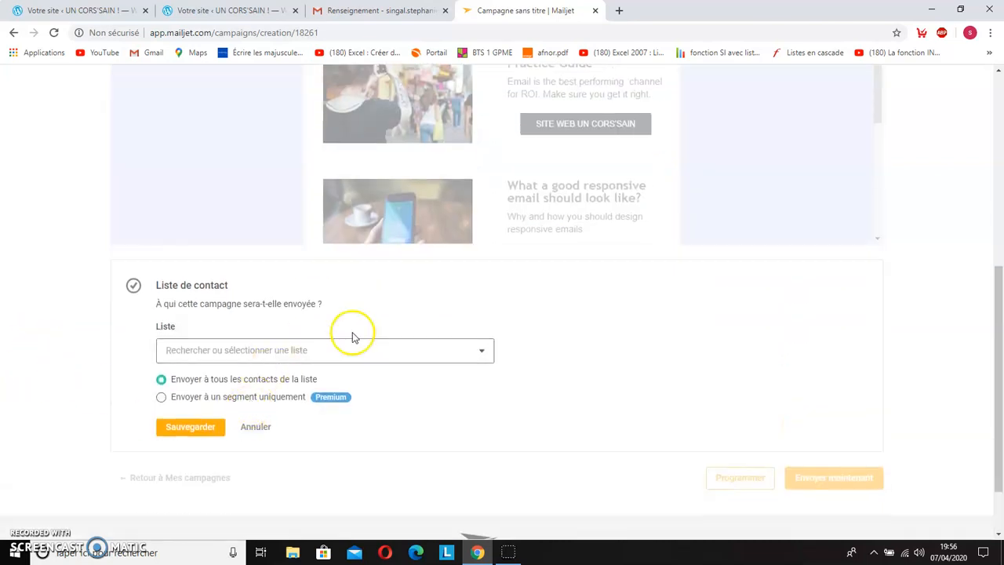
click(475, 353)
scroll(341, 399, down, 1)
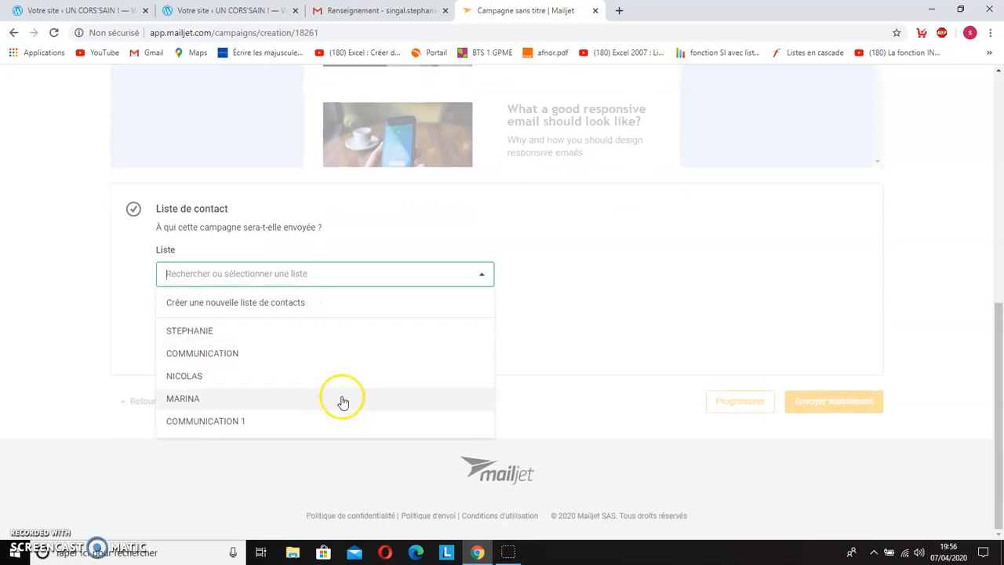
click(246, 336)
click(63, 367)
scroll(63, 367, down, 1)
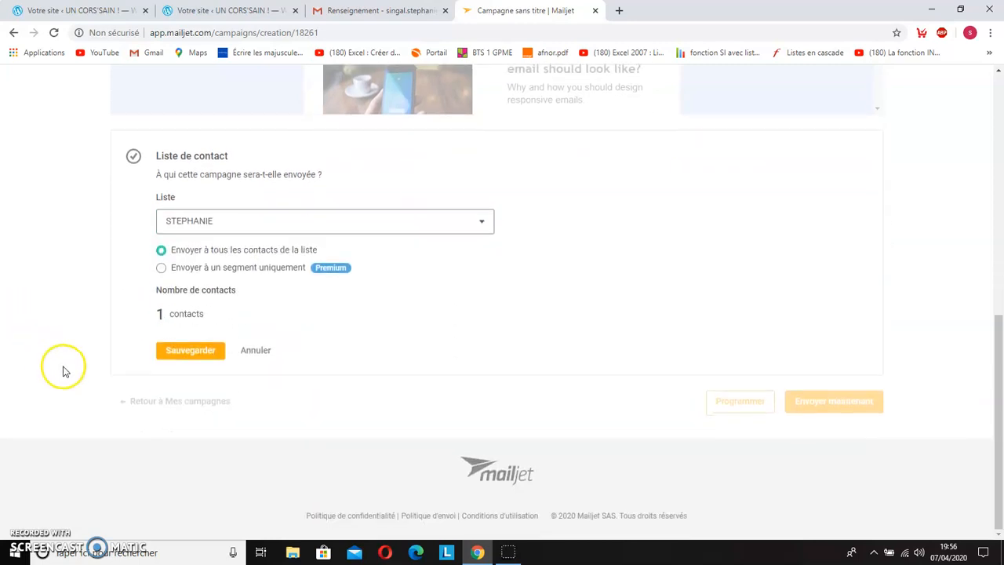
scroll(349, 402, up, 1)
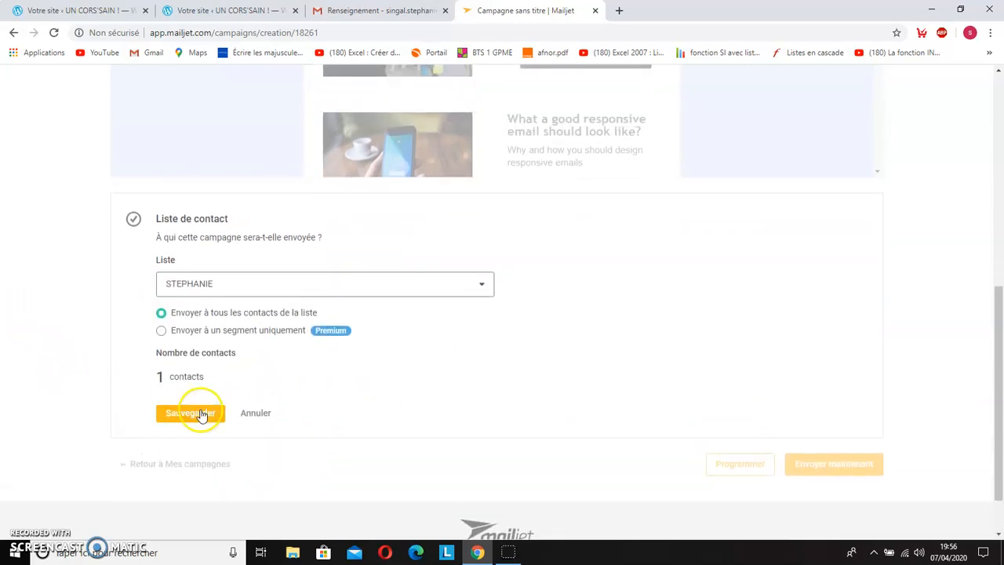
click(196, 411)
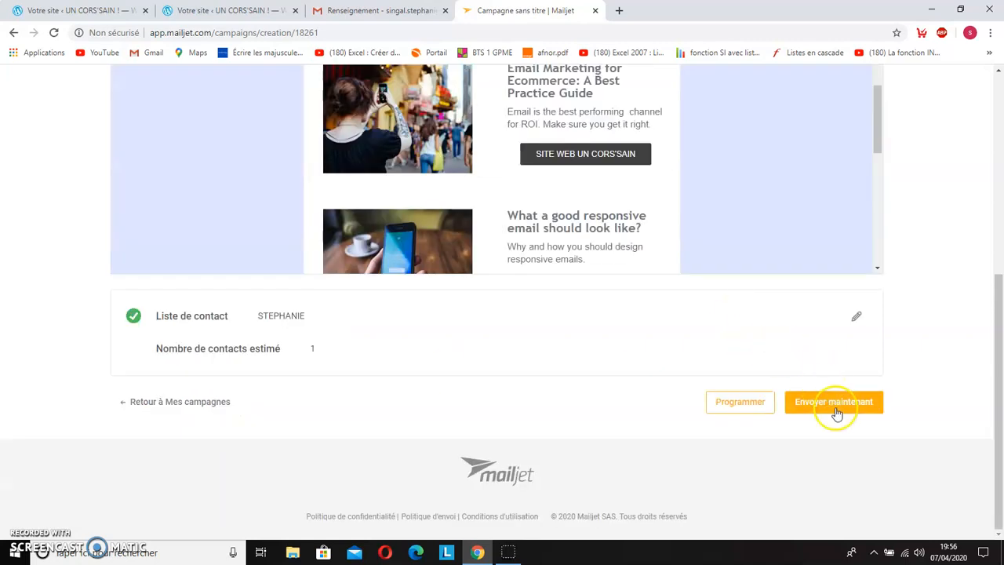
Step: Send the campaign immediately to the selected list, confirm the sending, and close the Mailjet page
click(834, 403)
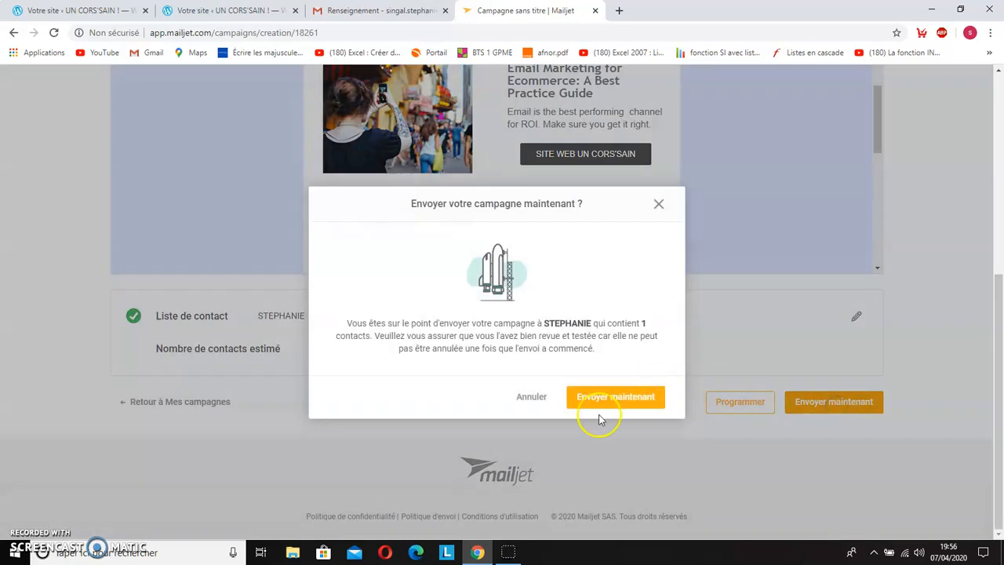
click(606, 400)
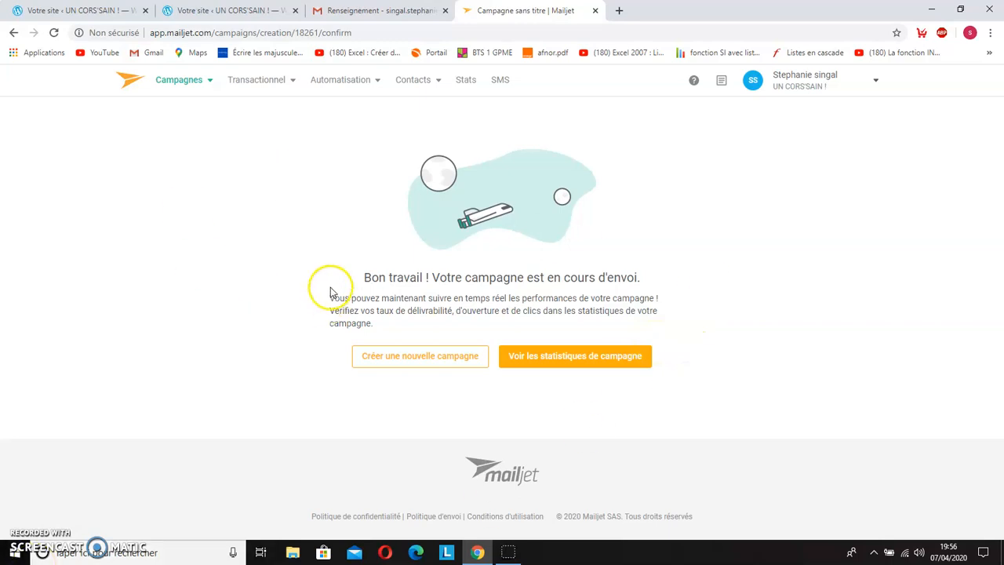
click(595, 11)
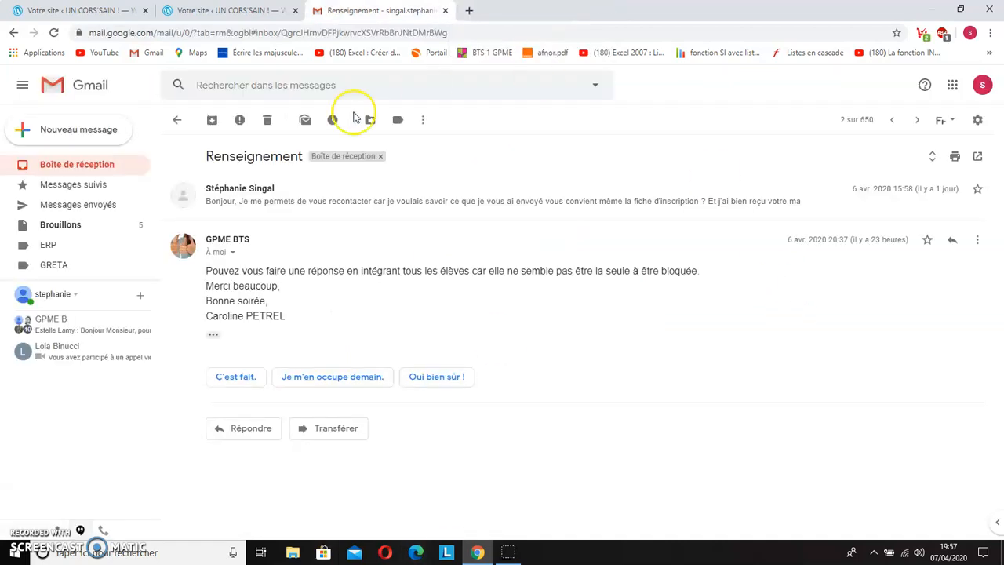
Step: Switch to the UN CORS'SAIN ! WordPress site and open the Widgets page of its dashboard
click(192, 9)
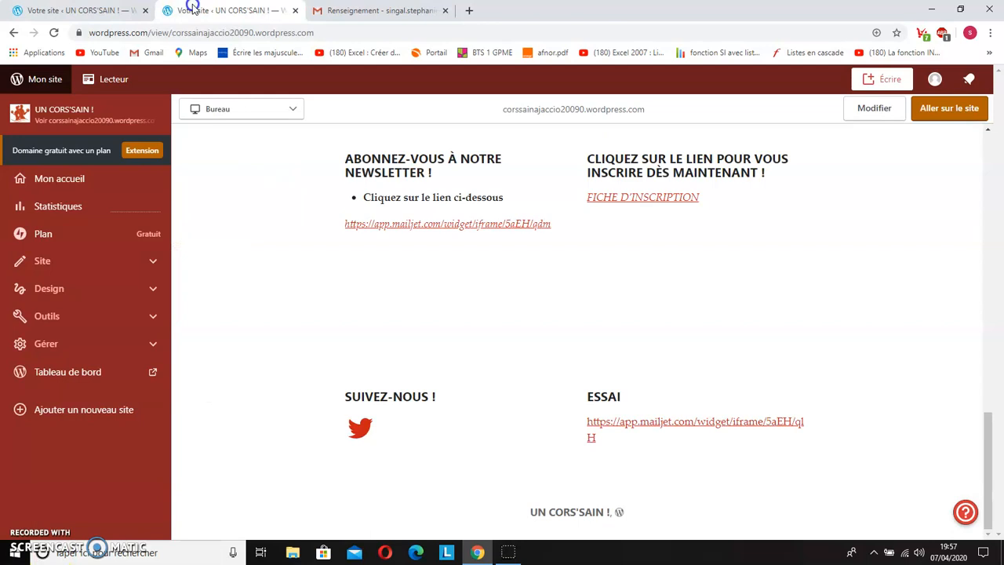
click(90, 374)
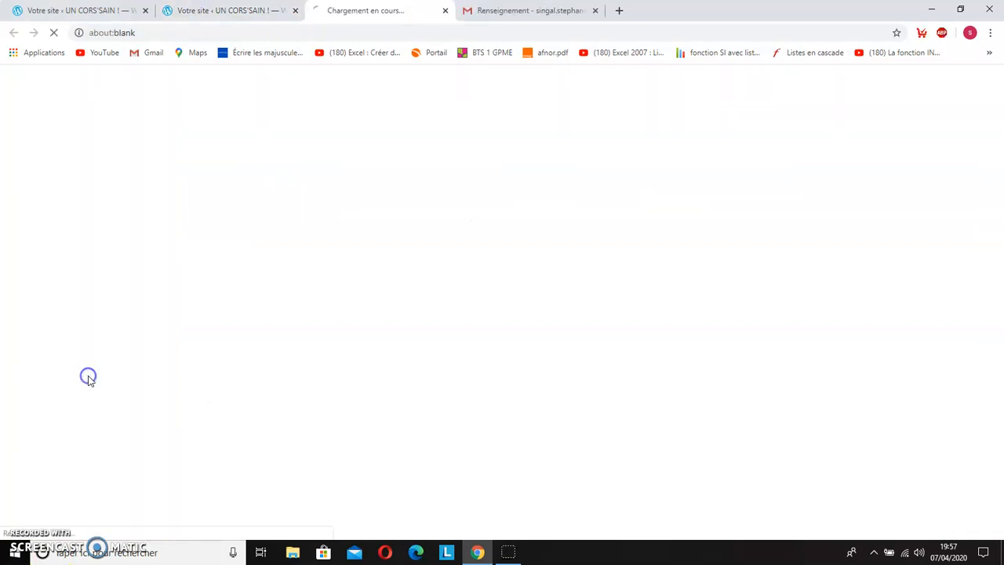
scroll(61, 344, down, 2)
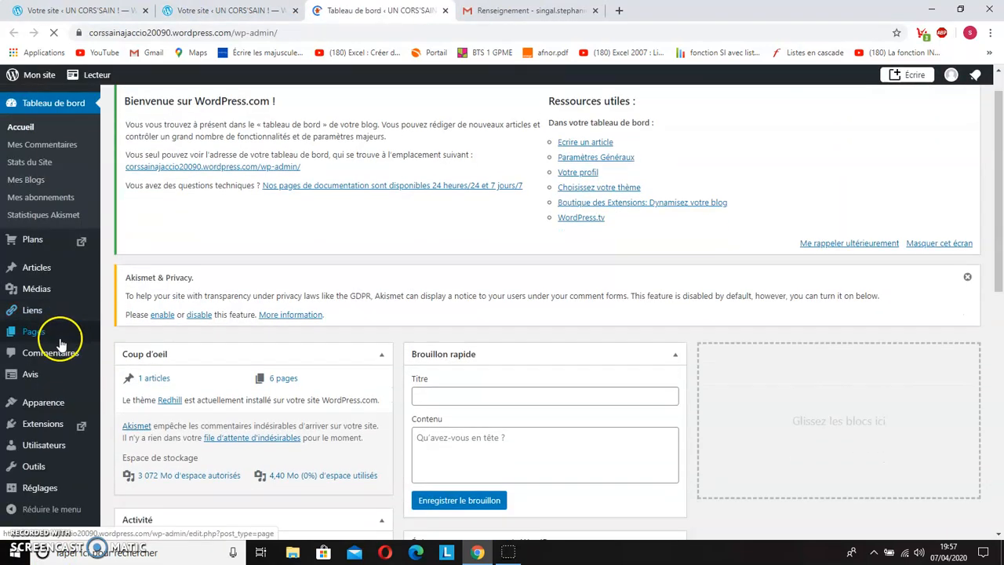
mouse_move(56, 405)
click(117, 442)
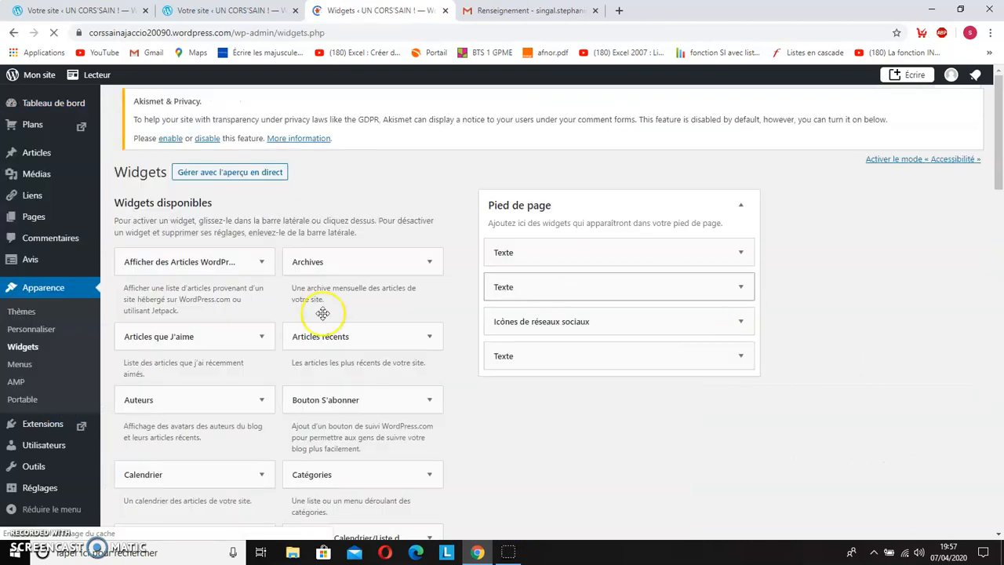
Step: Add a new Texte widget to the site's Pied de page area
scroll(222, 421, down, 20)
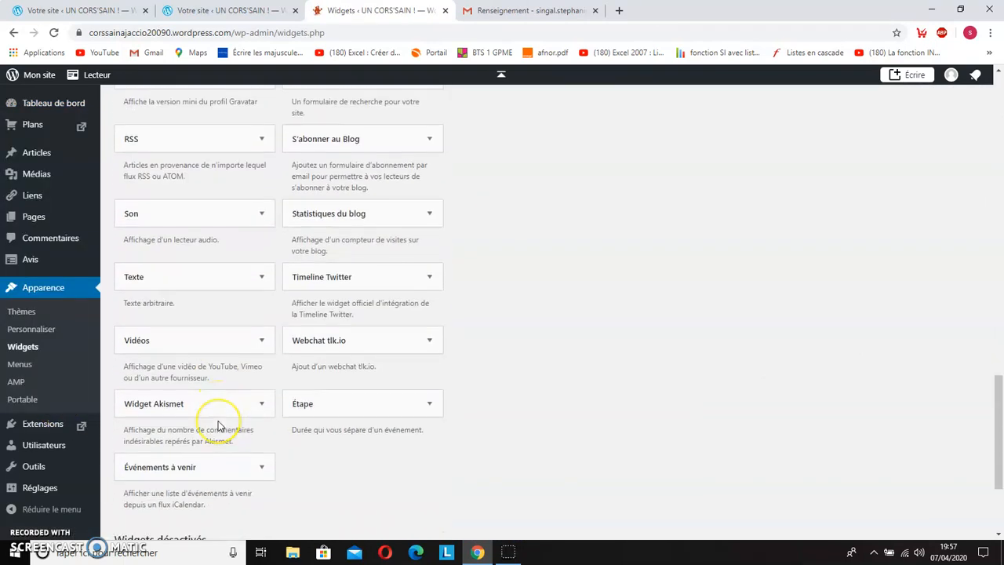
scroll(220, 426, down, 3)
scroll(221, 447, up, 4)
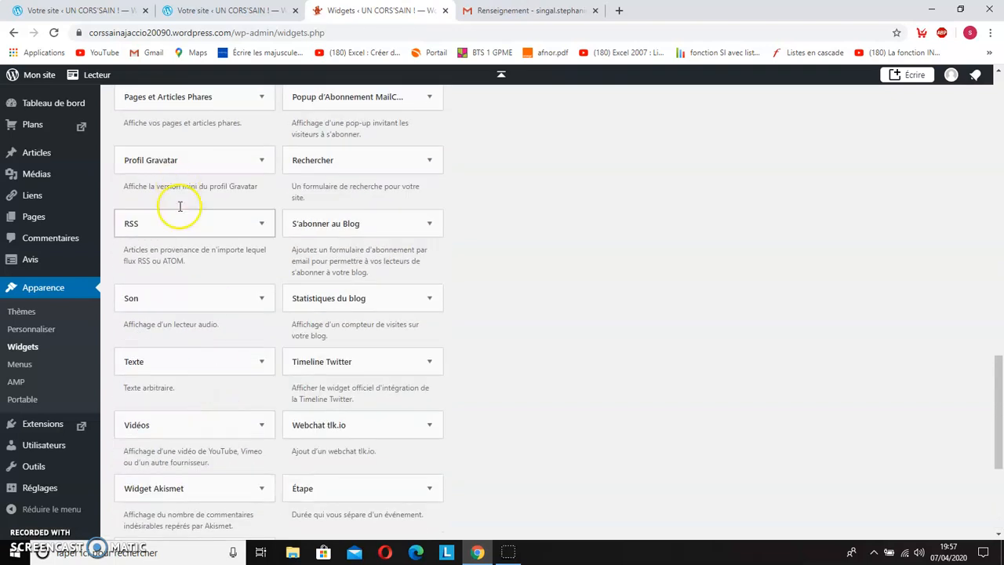
click(226, 361)
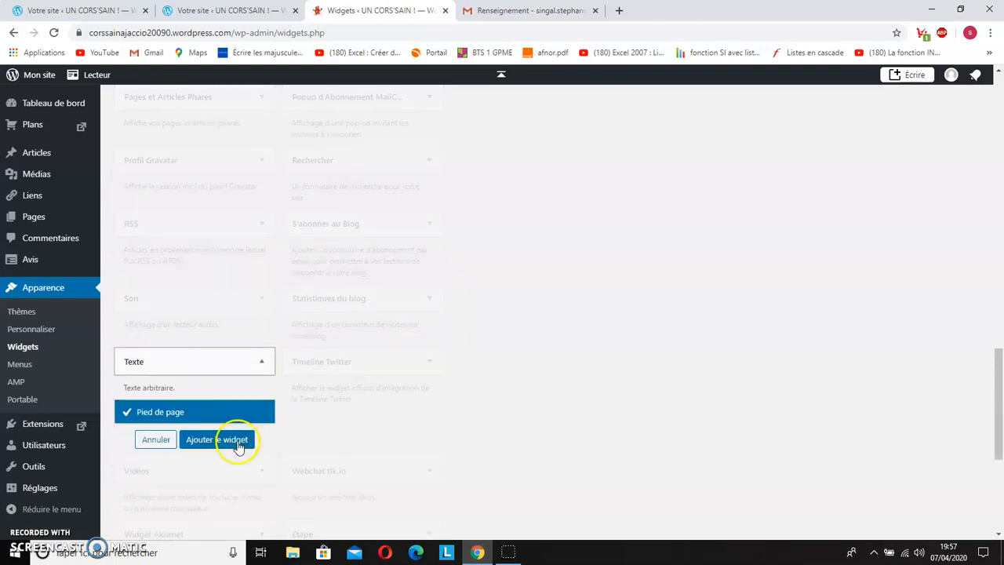
click(217, 439)
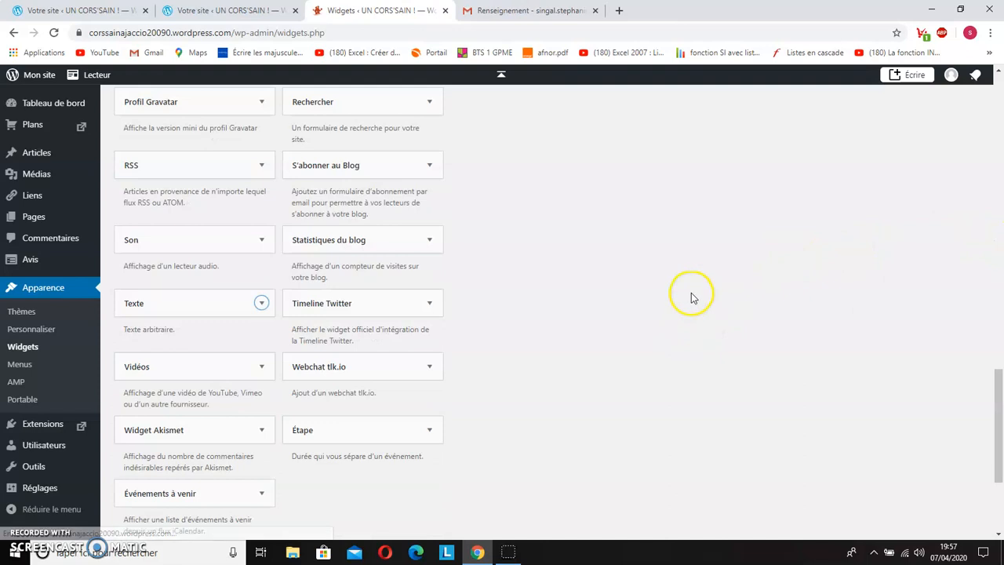
scroll(700, 303, down, 3)
scroll(702, 299, up, 1)
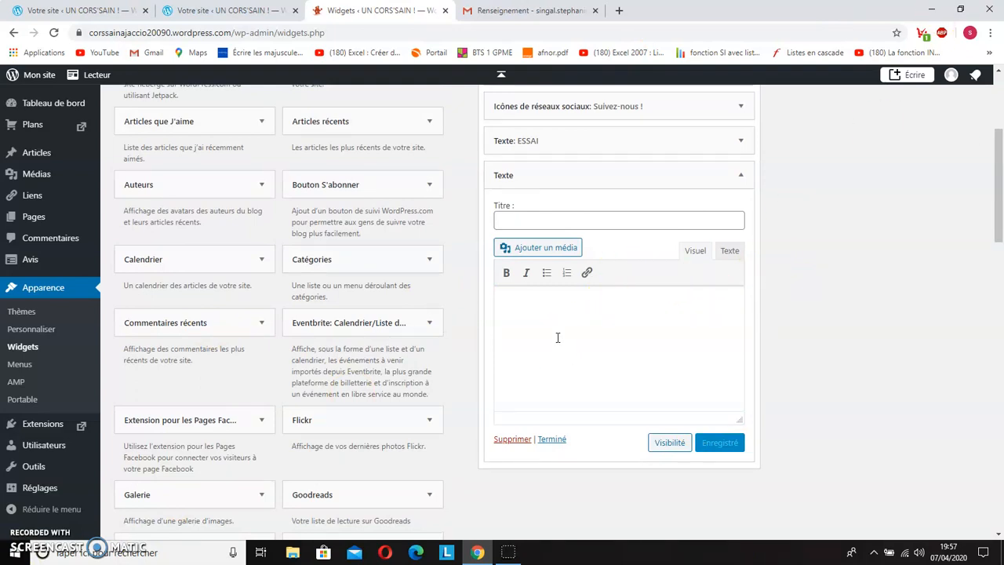
Step: Upload the FICHE D'INSCRIPTION Word document from Documents > COMMUNICATION > LES MEDIAS SOCIAUX as media for the new text widget
click(552, 249)
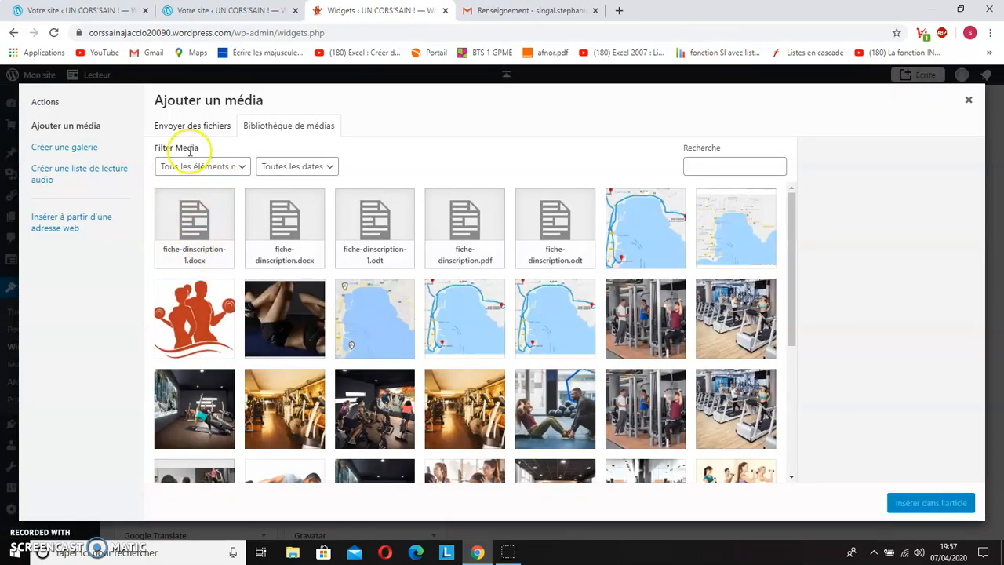
click(181, 132)
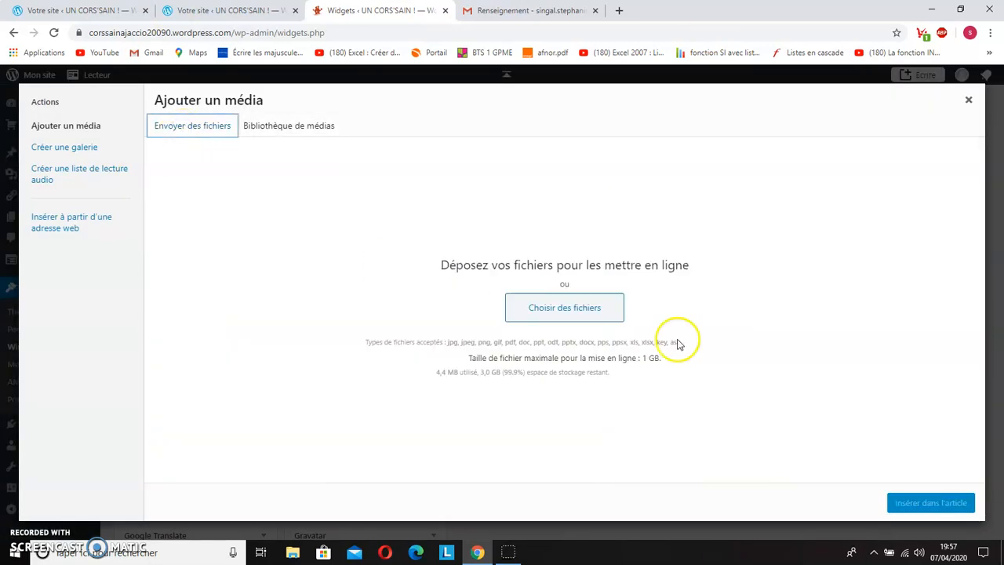
click(573, 308)
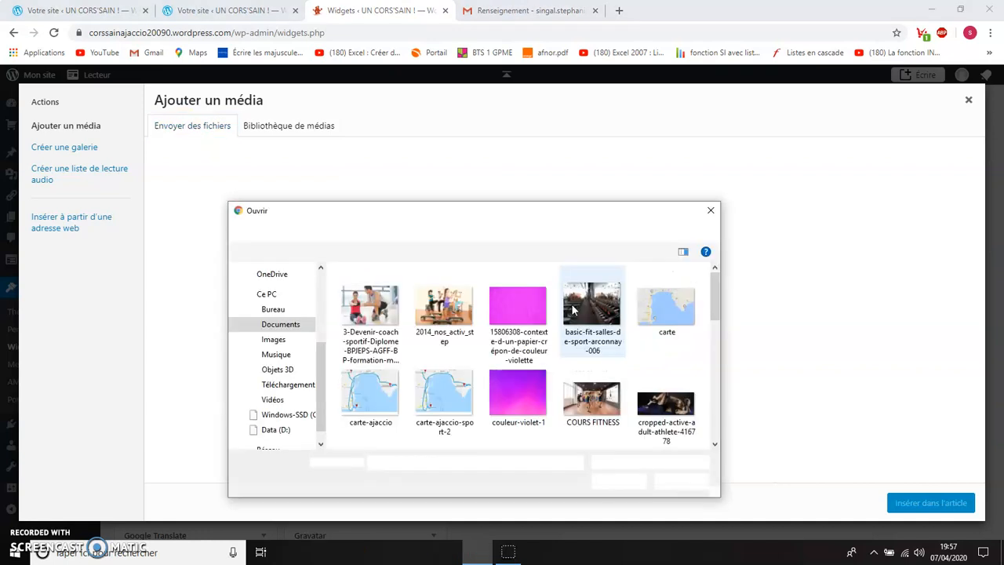
click(271, 325)
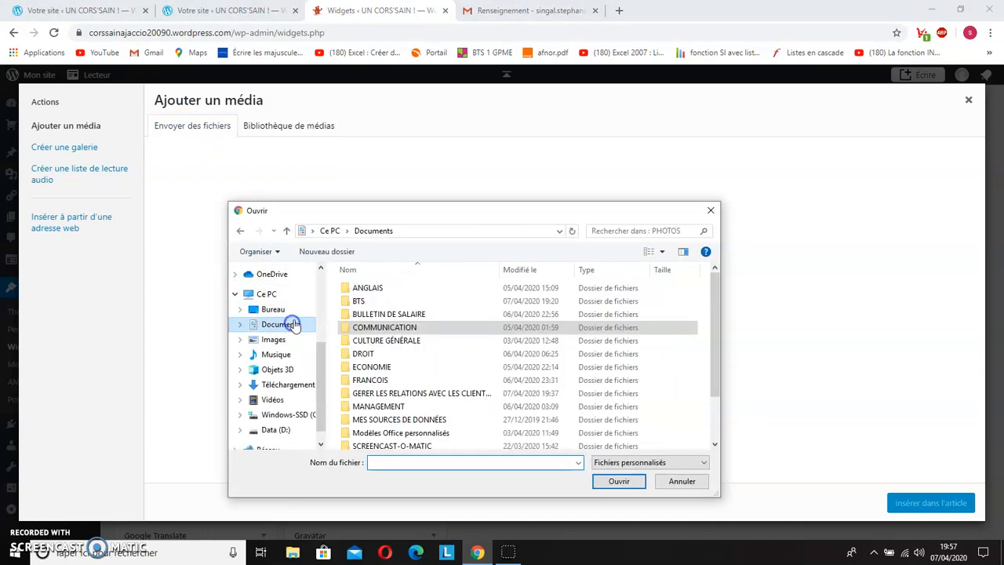
double_click(384, 327)
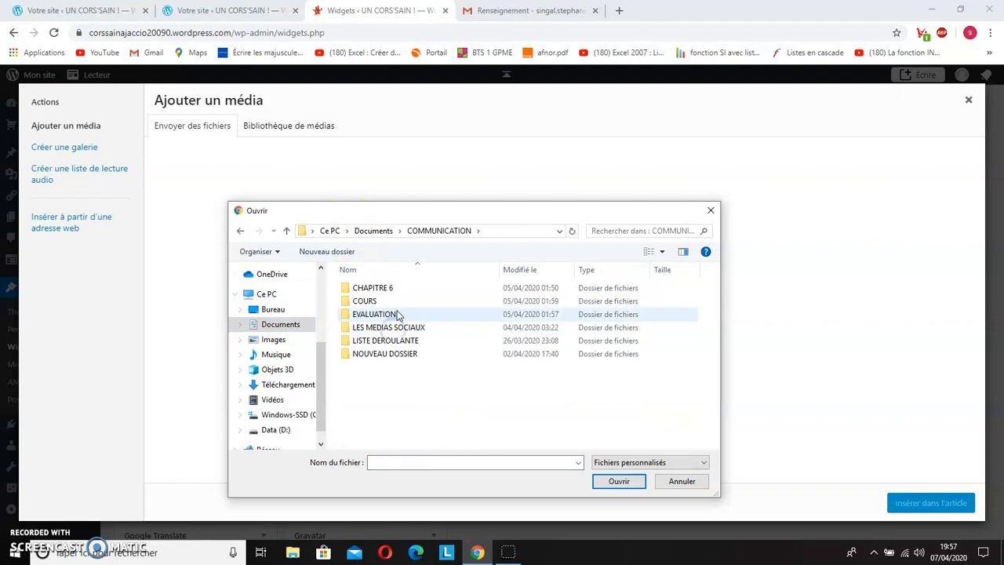
double_click(379, 327)
click(390, 302)
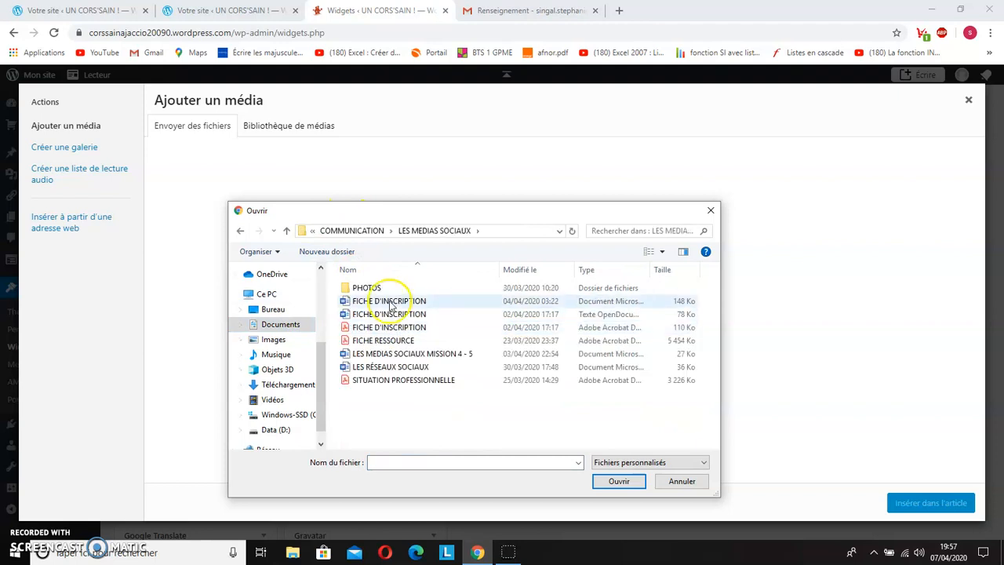
click(396, 305)
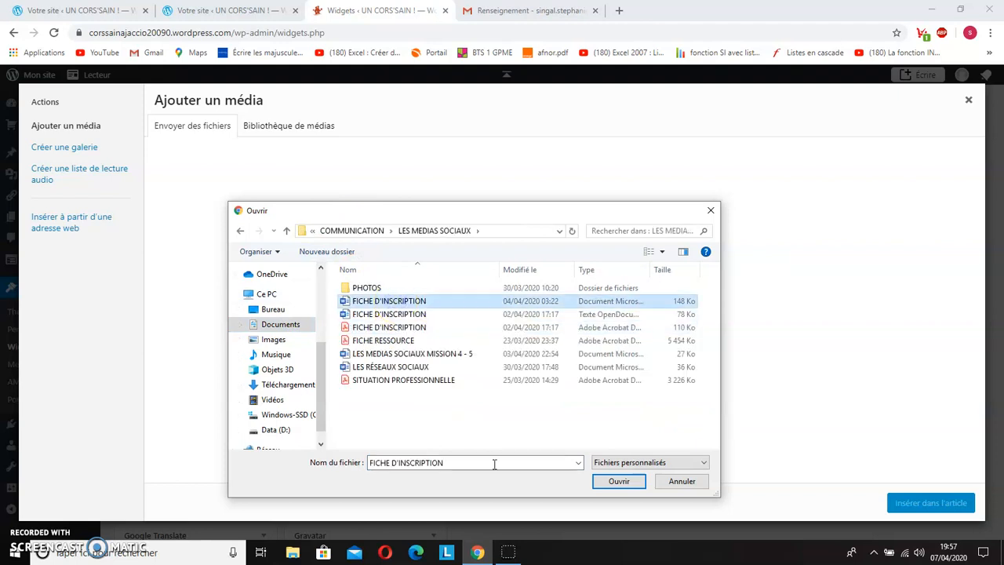
click(619, 482)
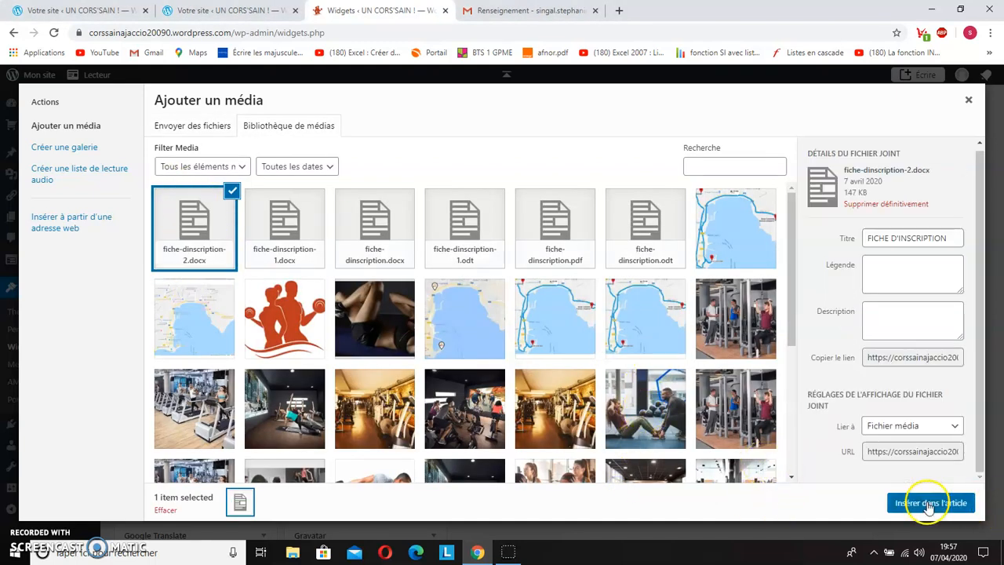
Step: Insert the uploaded document's link into the text widget, title the widget FICHE, and save it
click(945, 497)
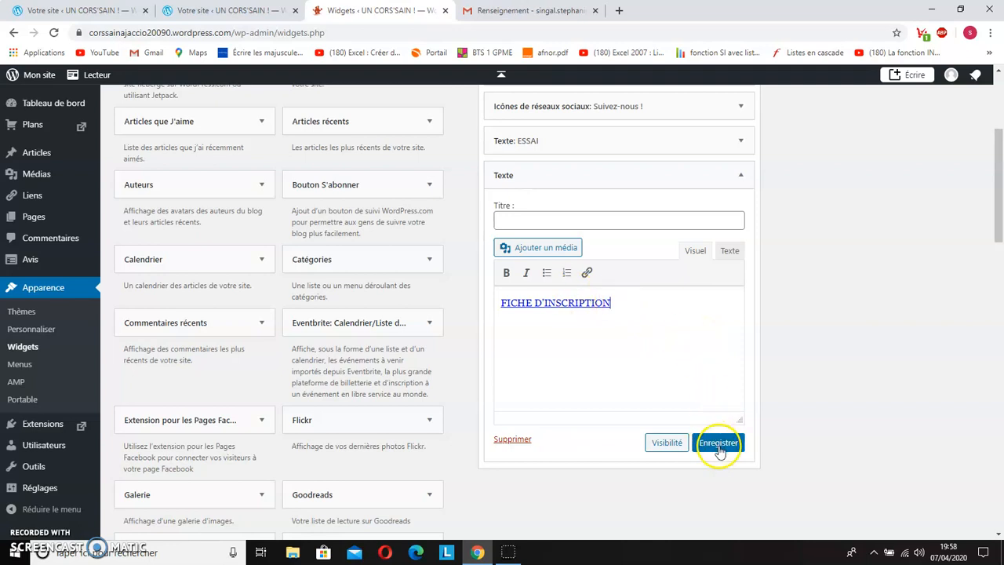
click(530, 219)
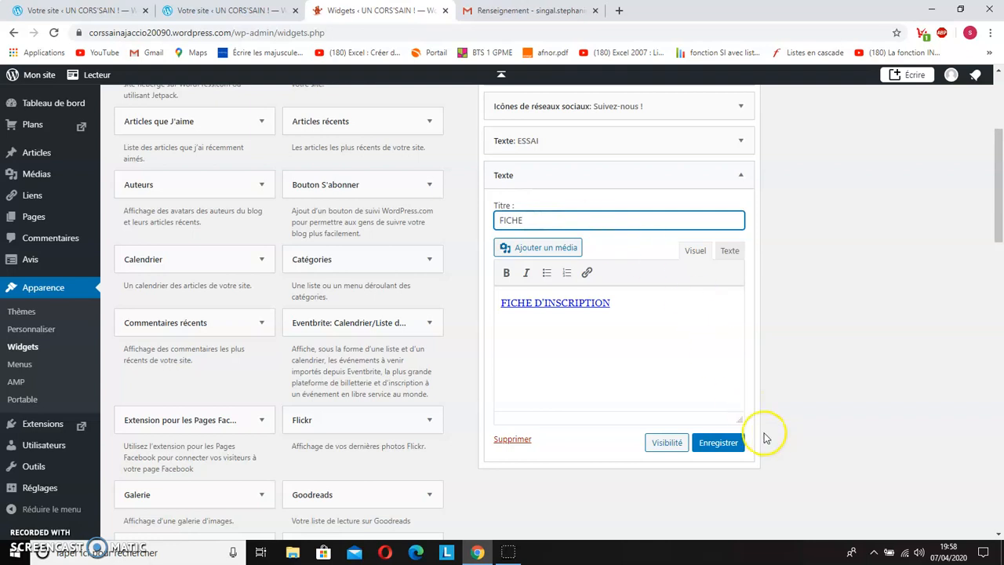
click(728, 444)
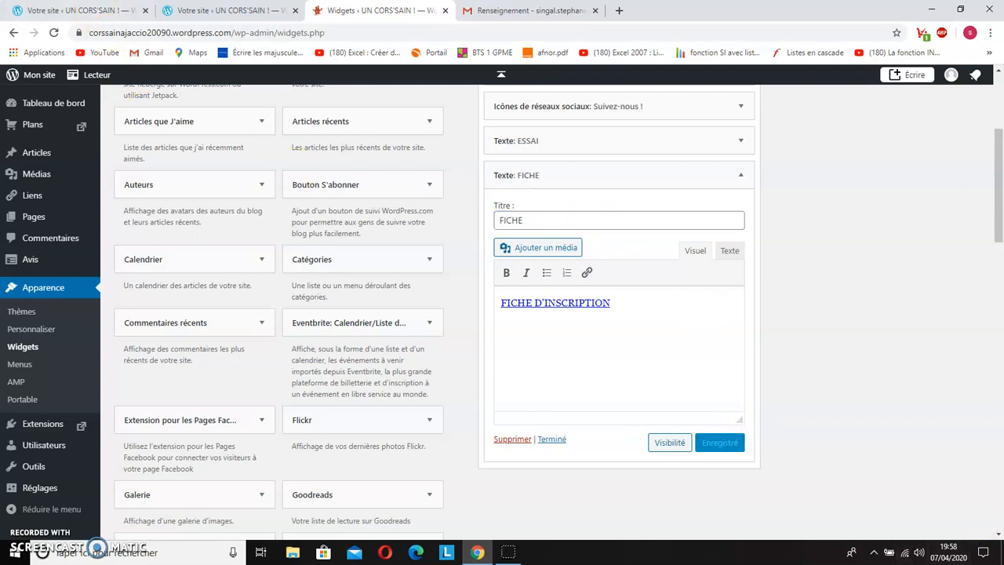
Step: Return to Mon site and view the site's home page down to the new FICHE section in the footer
click(32, 77)
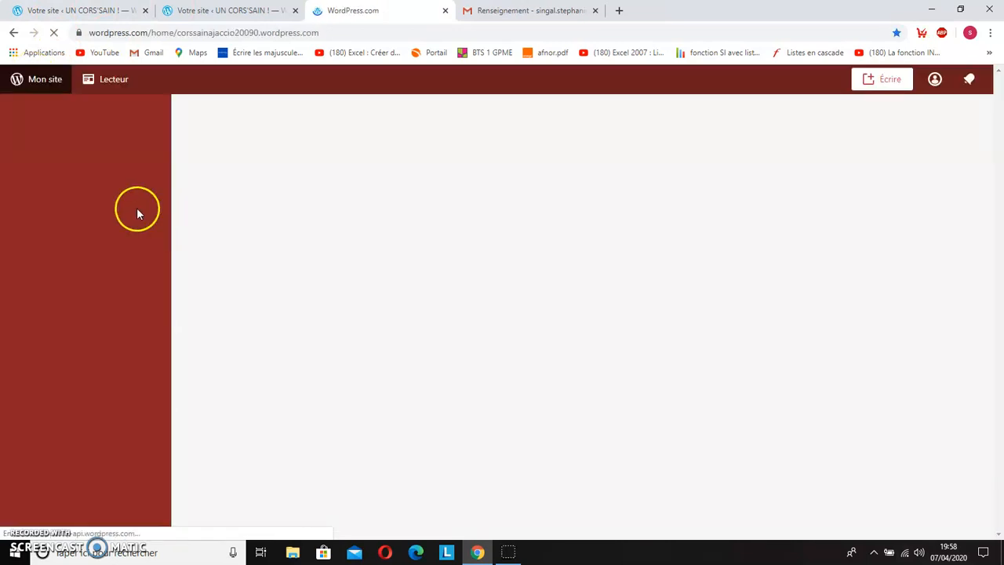
click(103, 115)
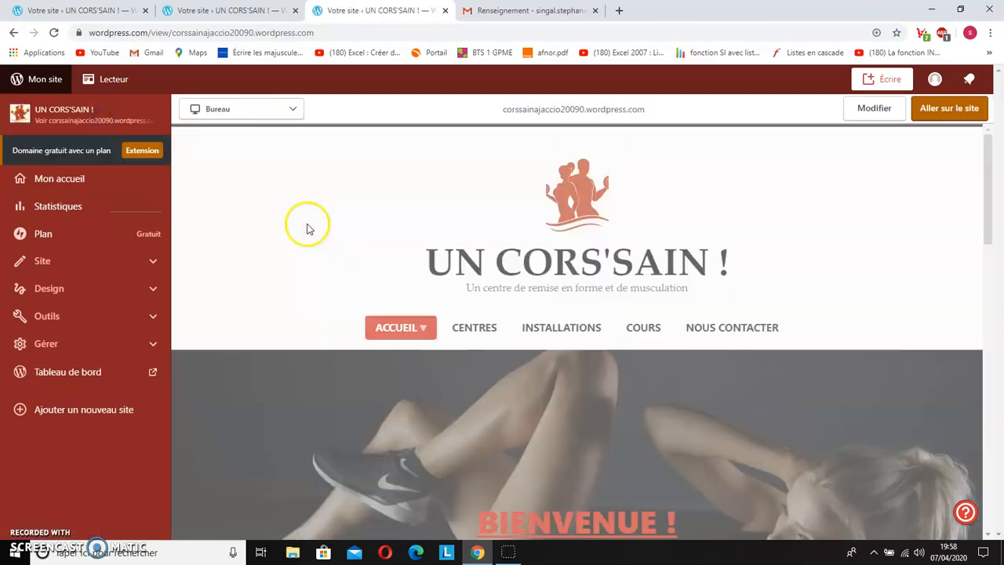
scroll(308, 245, down, 4)
scroll(308, 245, down, 15)
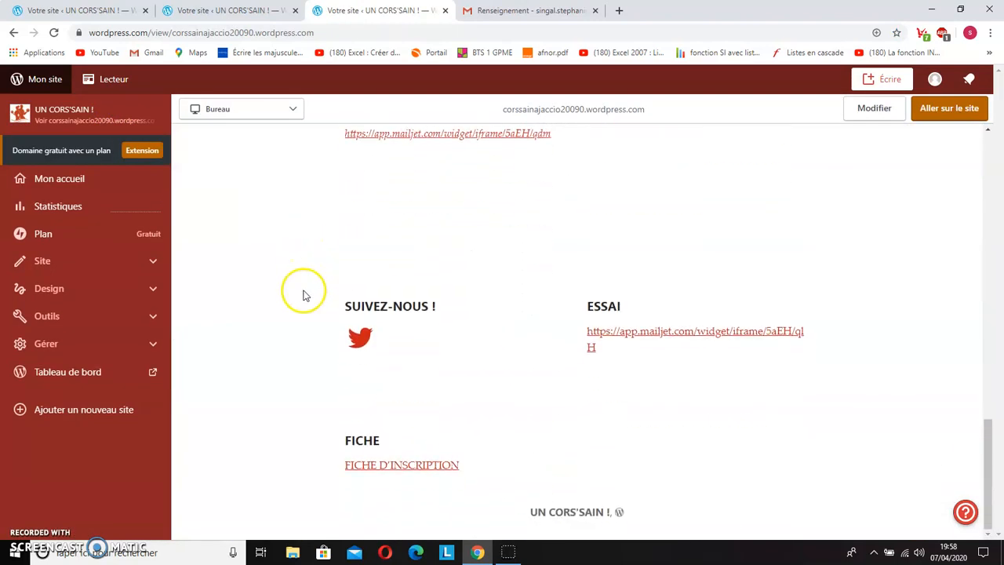
Step: Download the footer's FICHE D'INSCRIPTION file, open it in Word with editing enabled, look through the registration form, and close it
click(408, 466)
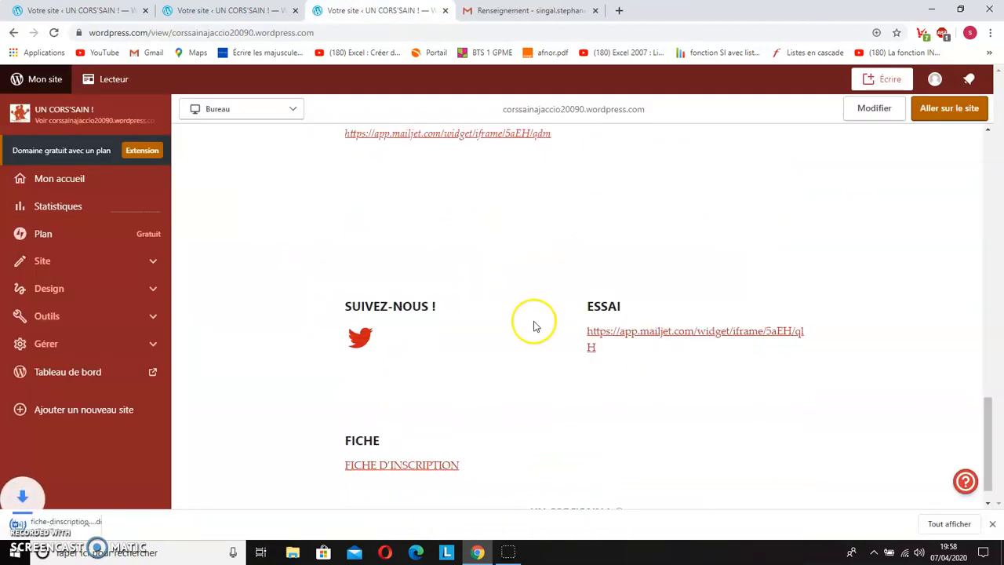
click(43, 534)
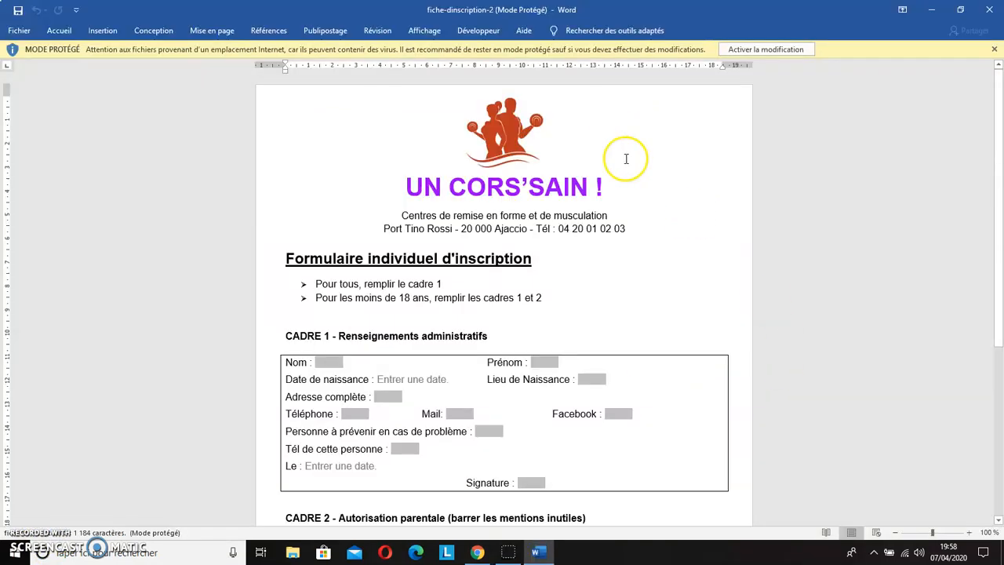
click(788, 50)
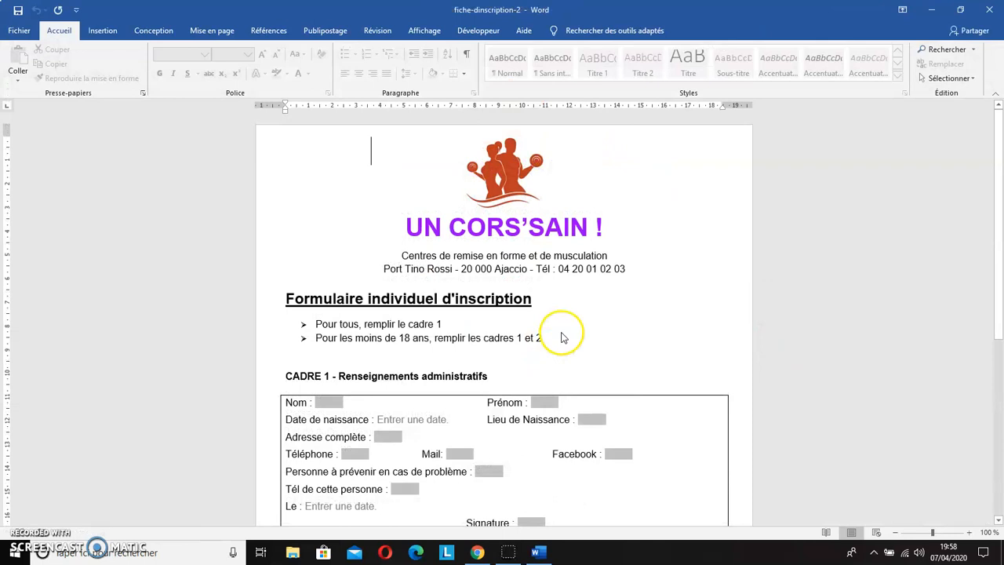
scroll(553, 345, down, 3)
scroll(452, 353, down, 5)
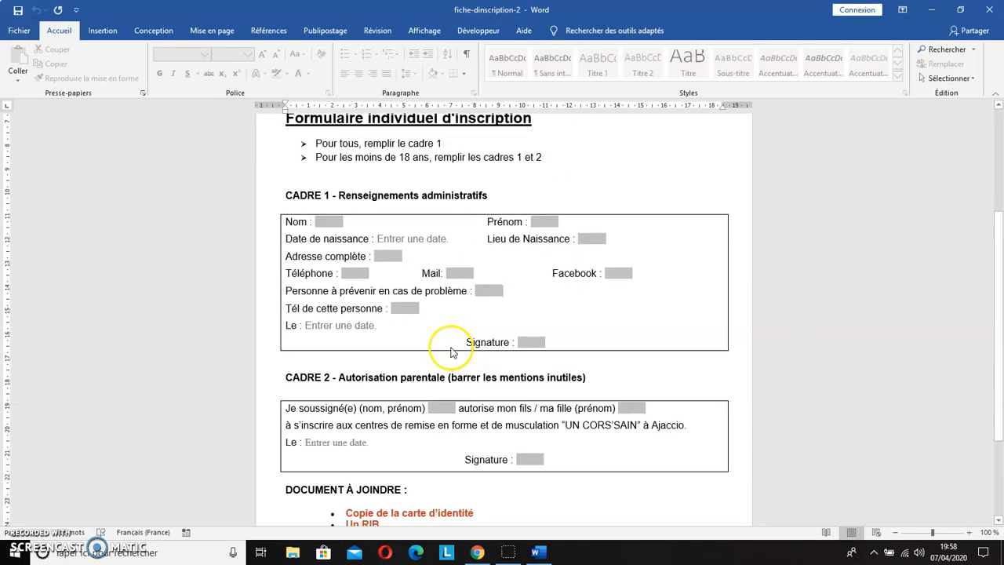
scroll(451, 353, up, 8)
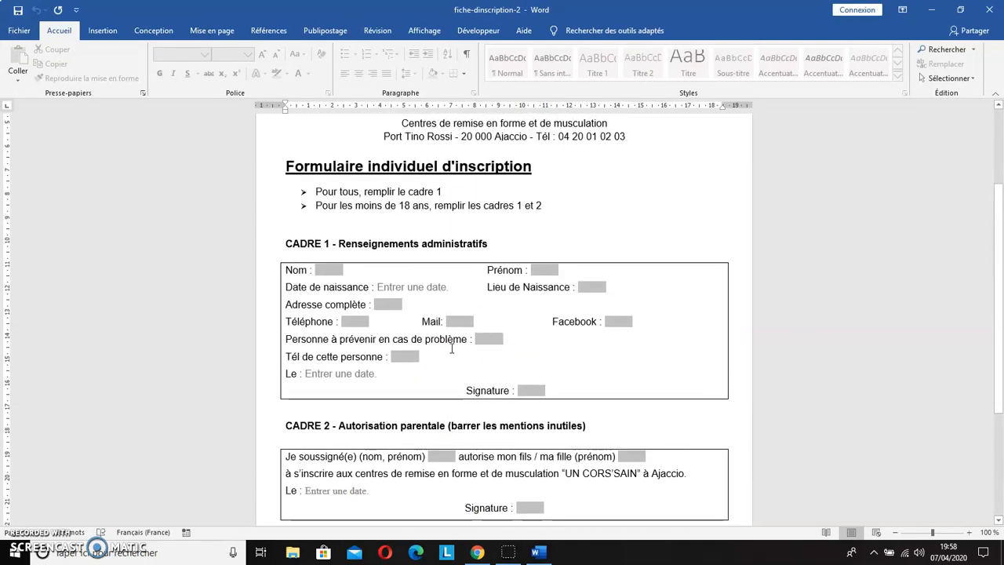
click(986, 11)
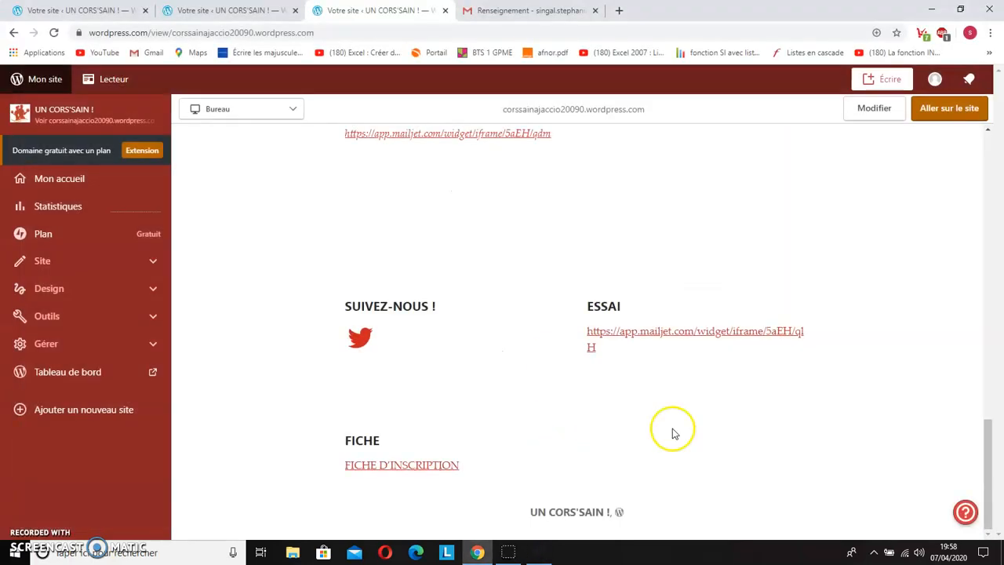